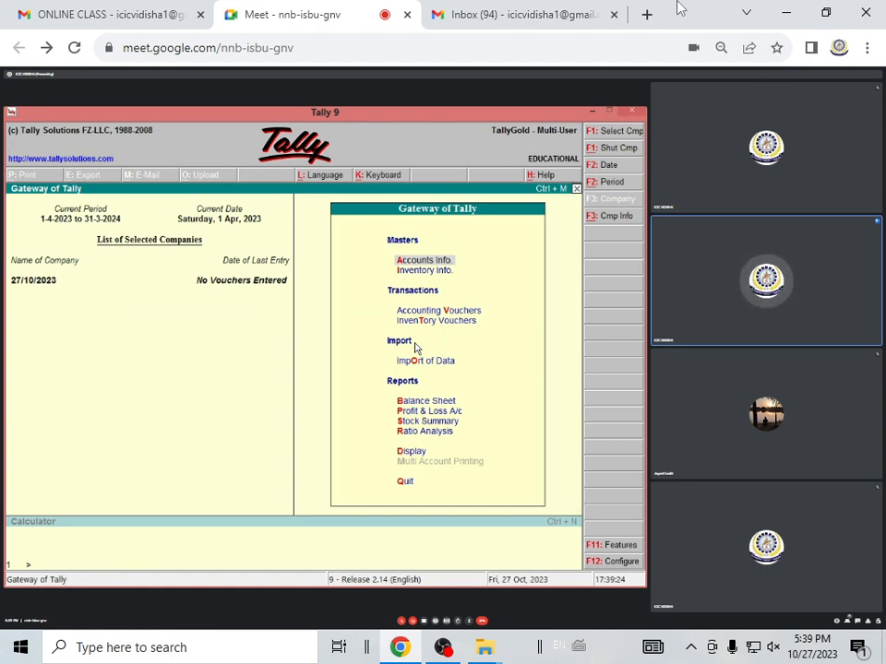
Create a ledger named CAPITAL A/C under the Capital Account group and save it
key(Return)
key(l)
key(c)
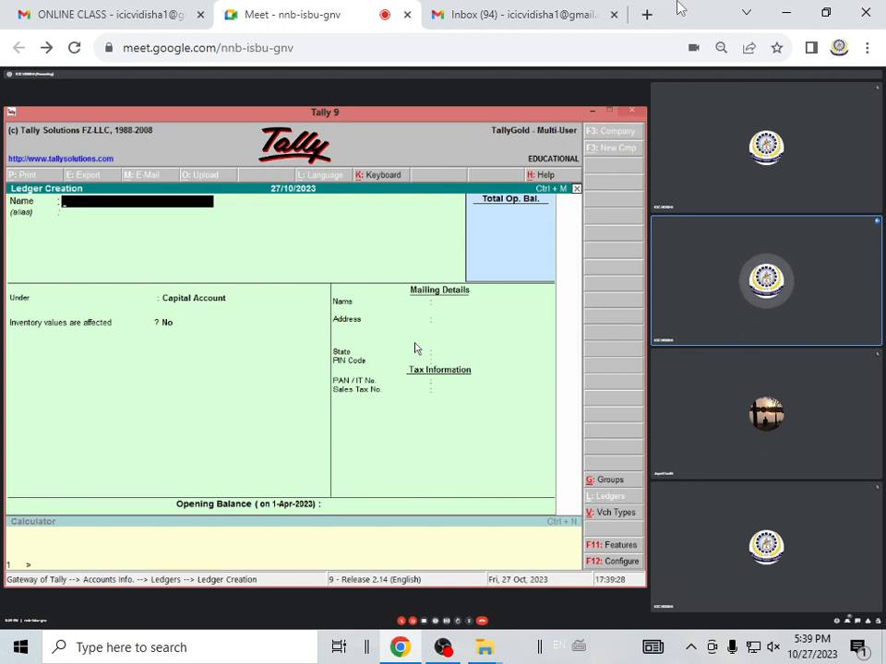
text(CAPT)
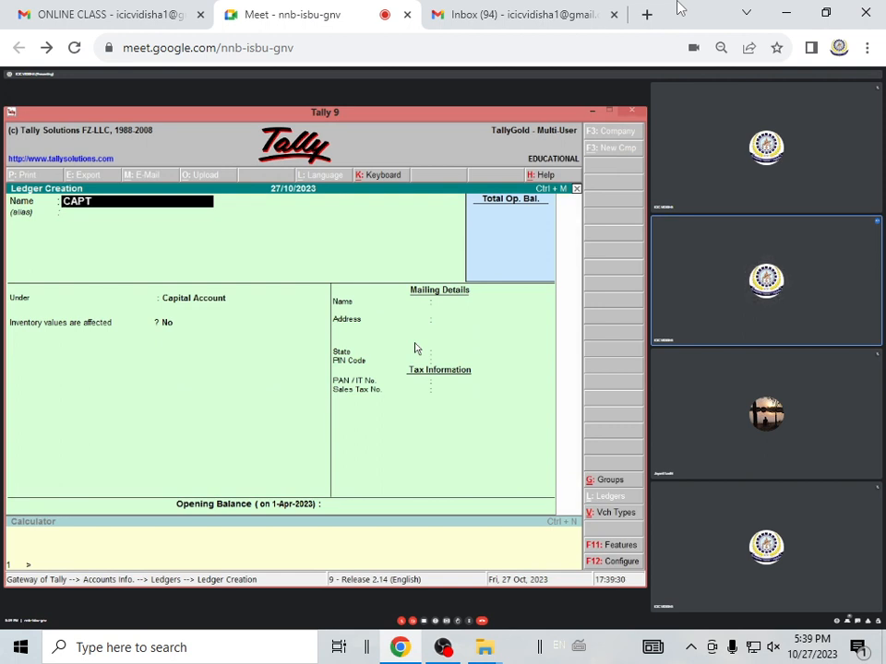
text(I)
key(BackSpace)
key(BackSpace)
text(ITAL)
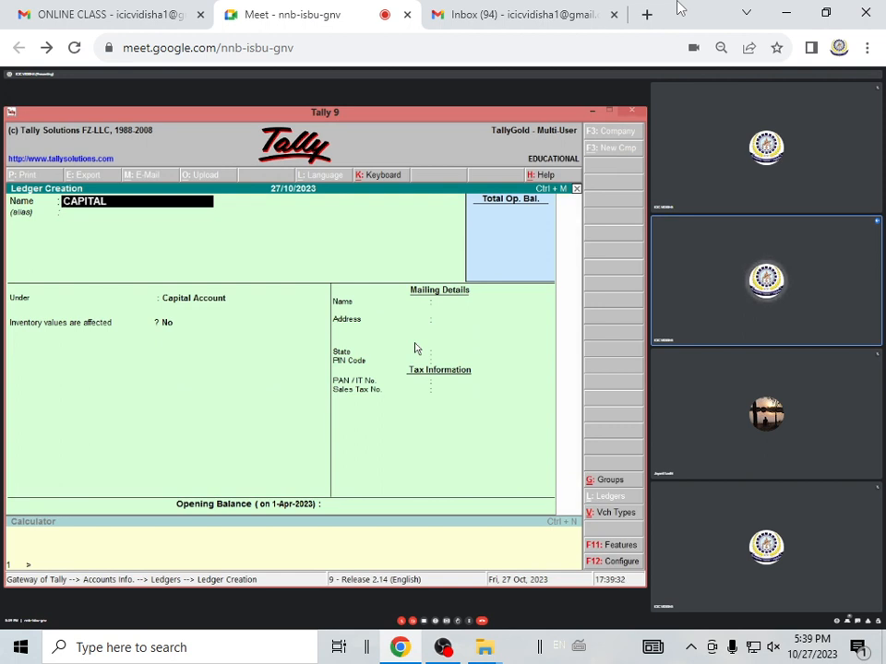
text( A/C)
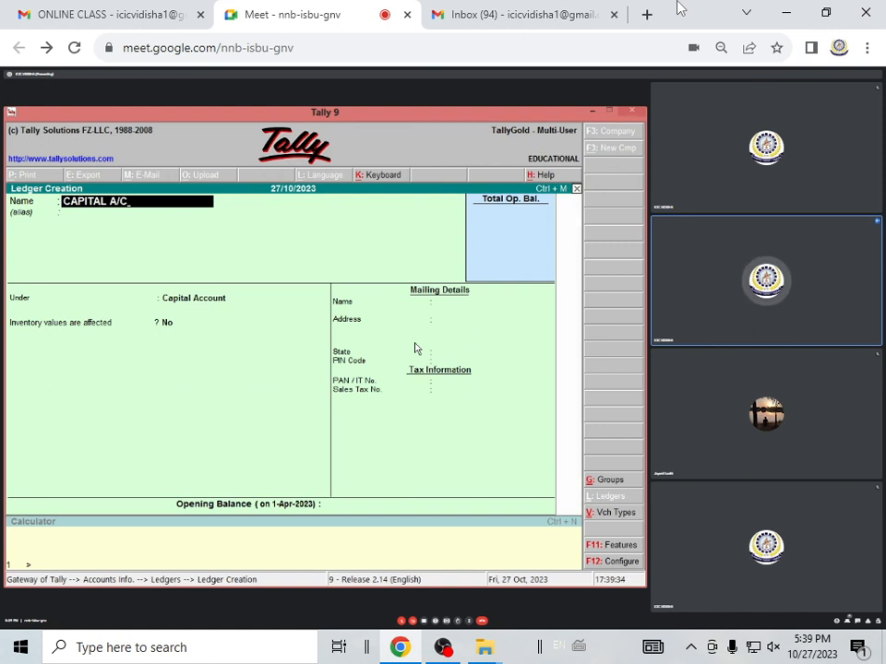
key(Return)
key(Return)
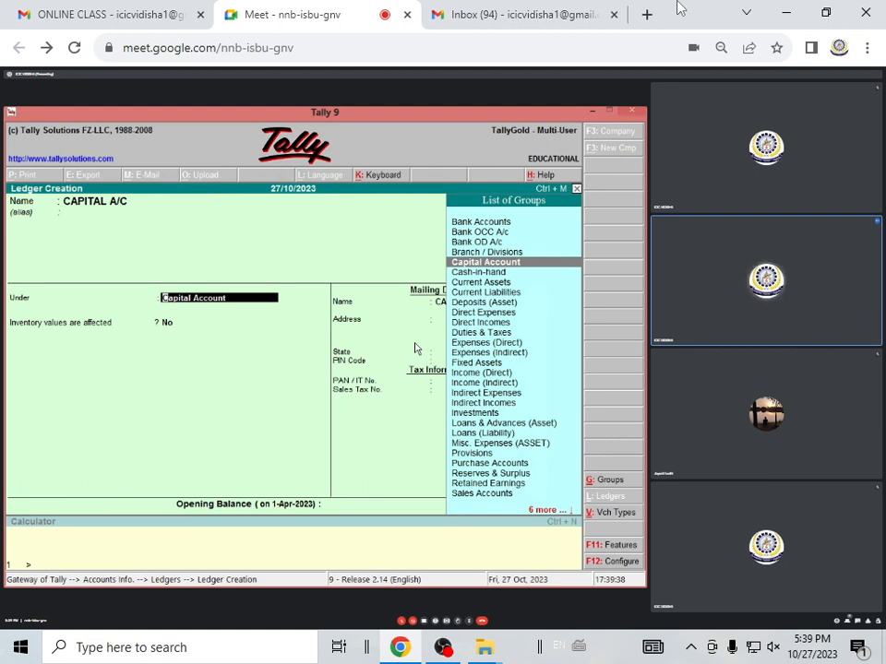
key(Return)
key(ctrl+a)
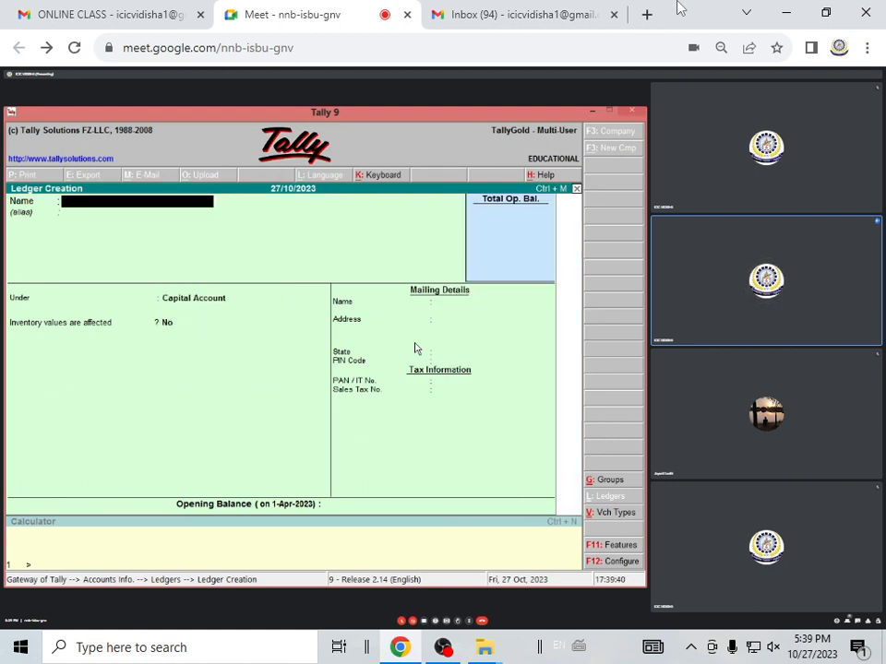
Name the new ledger SBI BANK LOAN A/C and place it under the Loans (Liability) group
text(SBI)
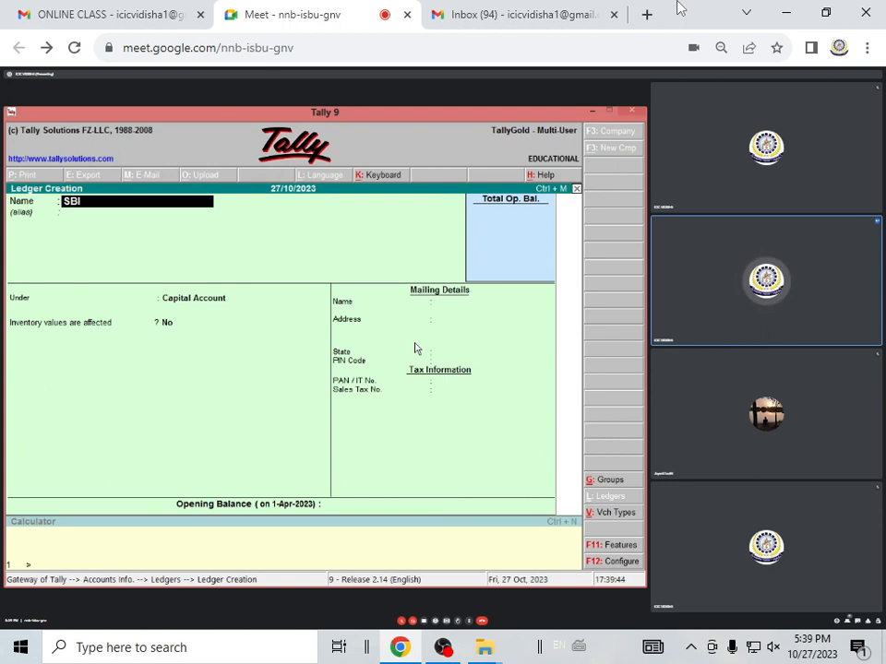
text( BANK L)
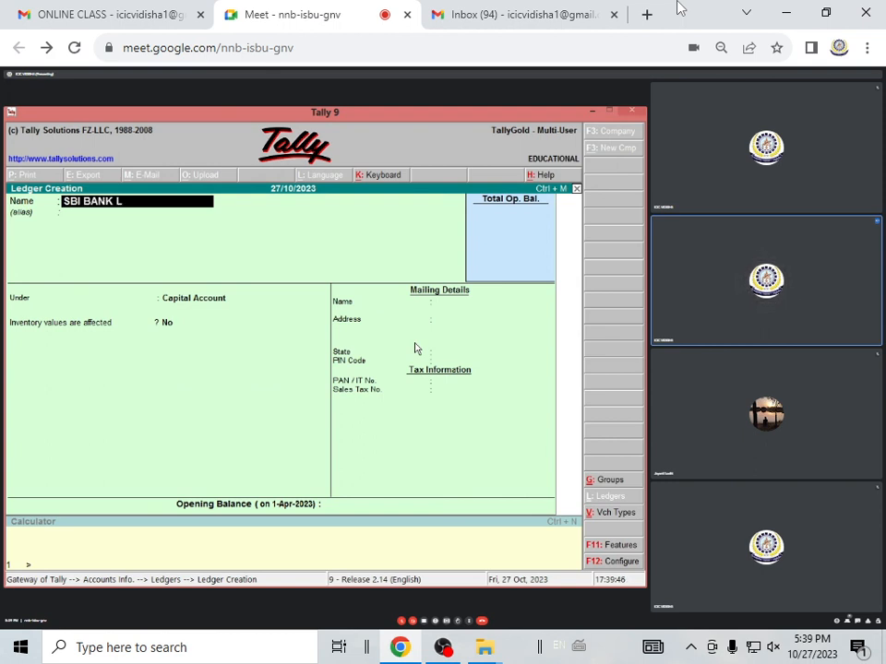
text(OAN A/C)
key(Return)
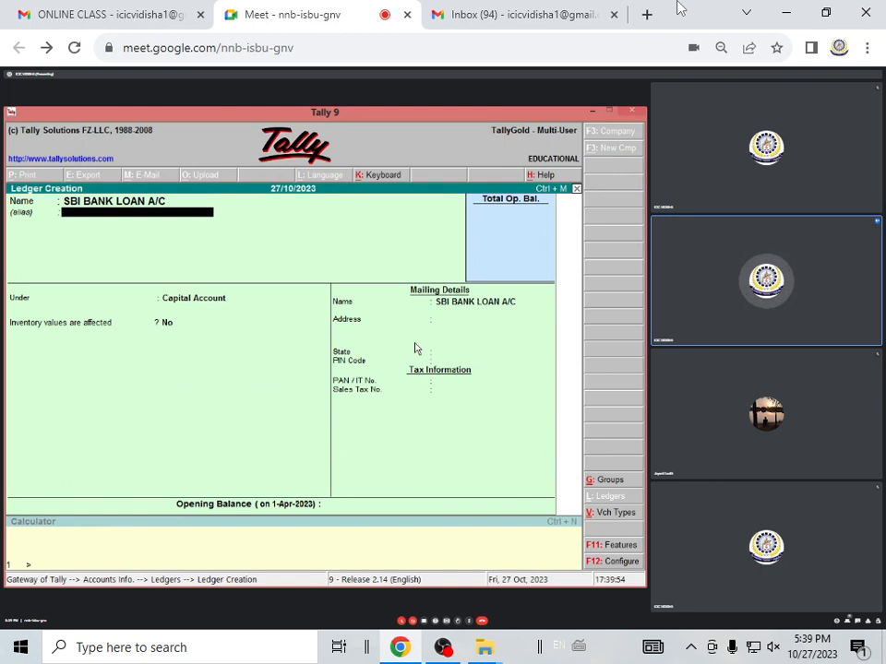
key(Return)
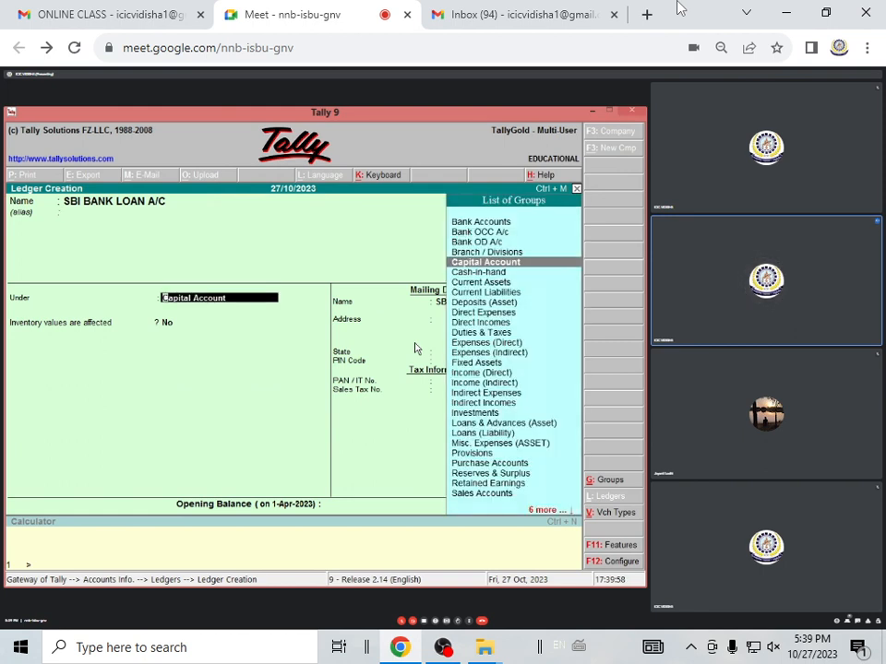
text(L)
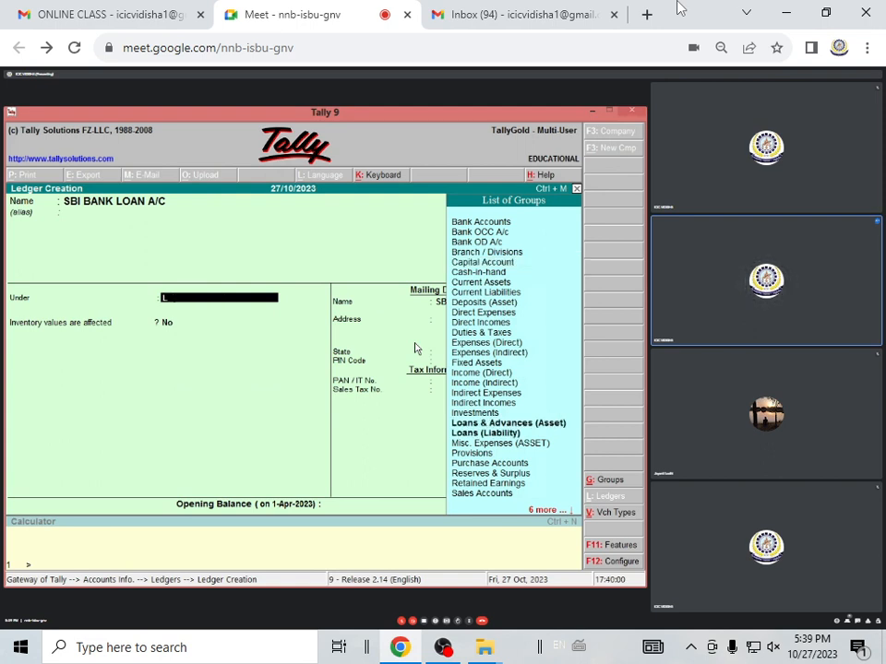
key(Down)
key(Return)
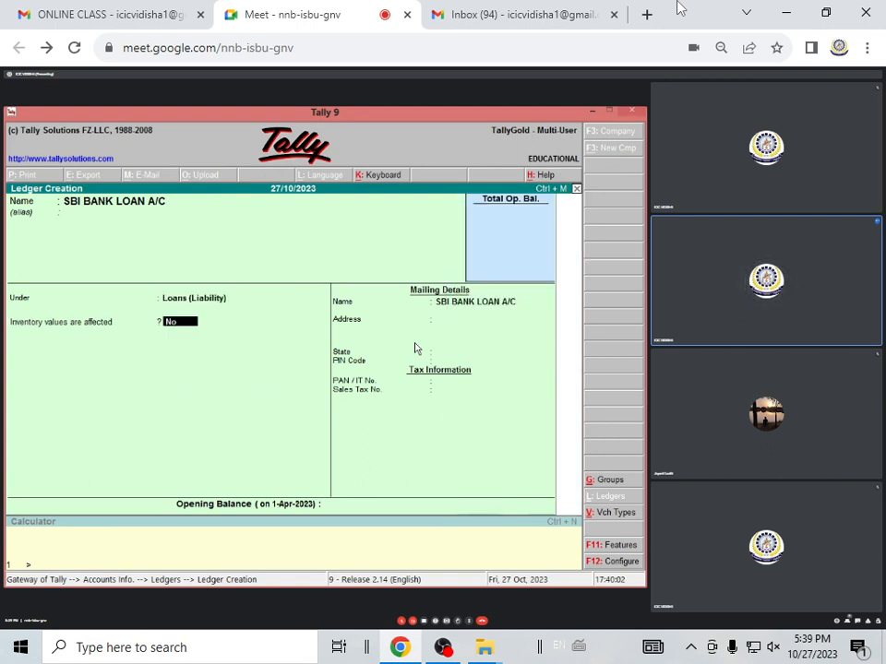
Keep inventory values at No, leave address and tax details blank with state Not Applicable, and save the bank loan ledger
key(Return)
key(Return)
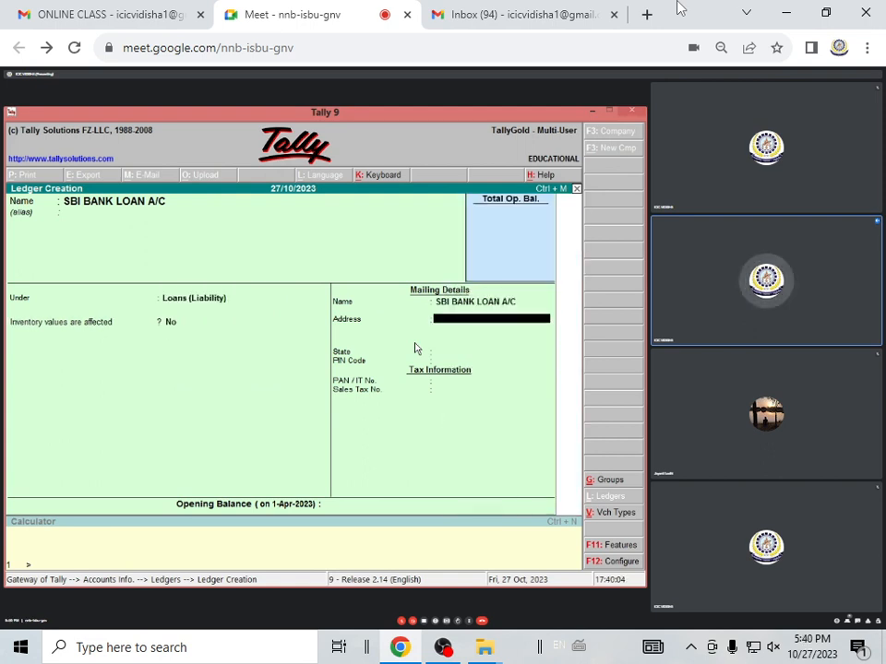
key(Return)
key(Return)
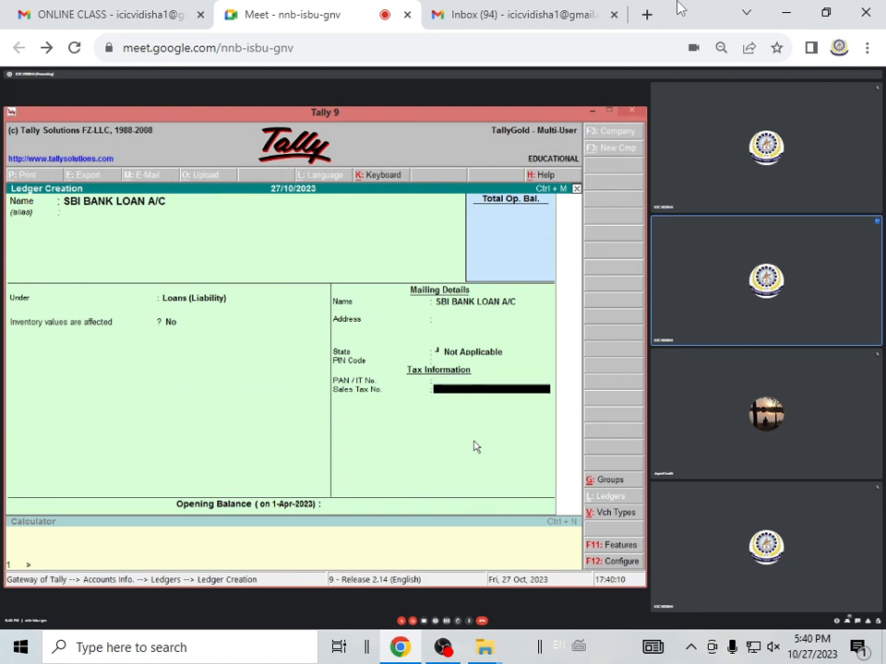
key(ctrl+a)
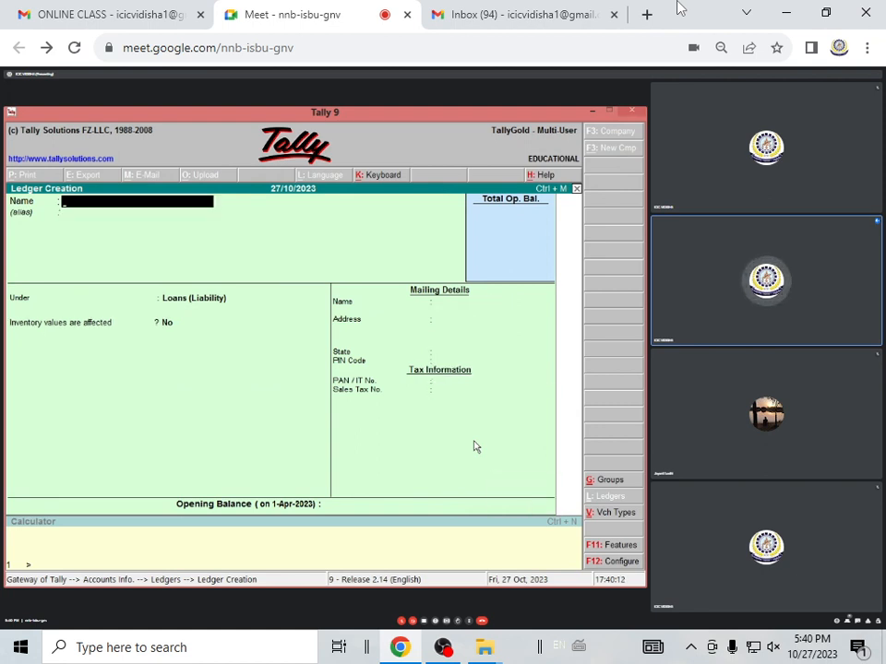
Enter the individual lender's name for another ledger and place it under Loans (Liability)
text(ROHAN)
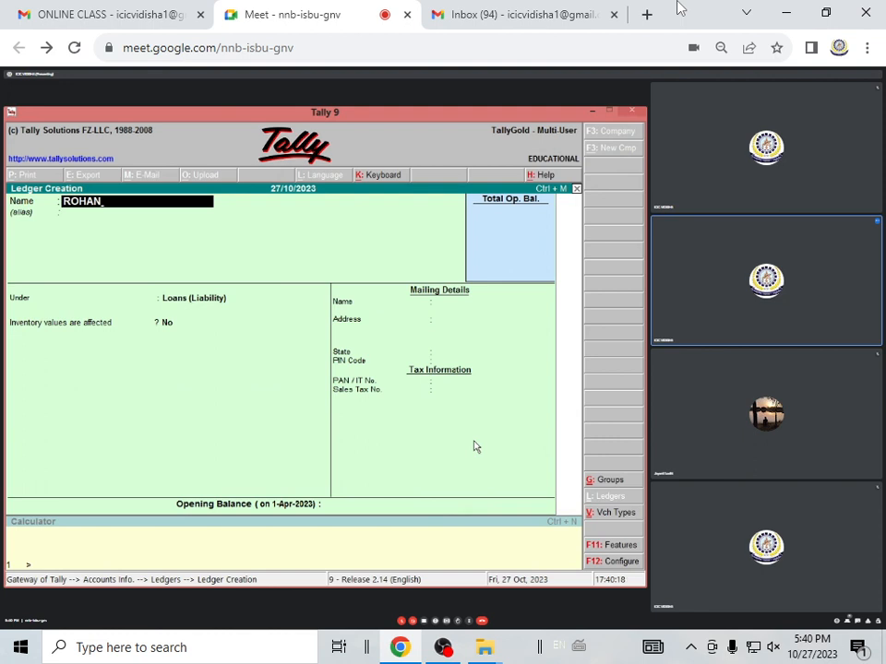
key(Return)
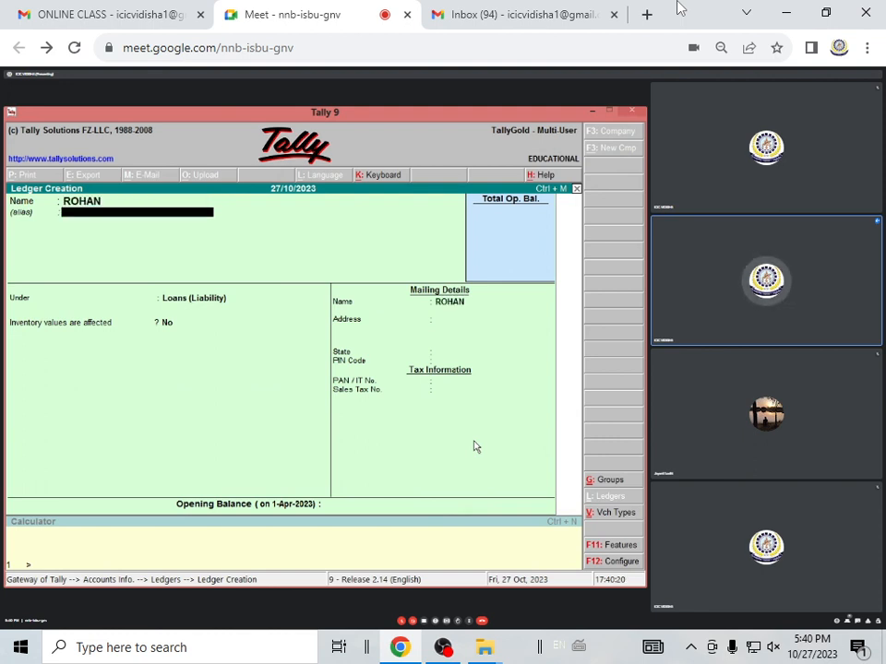
key(Return)
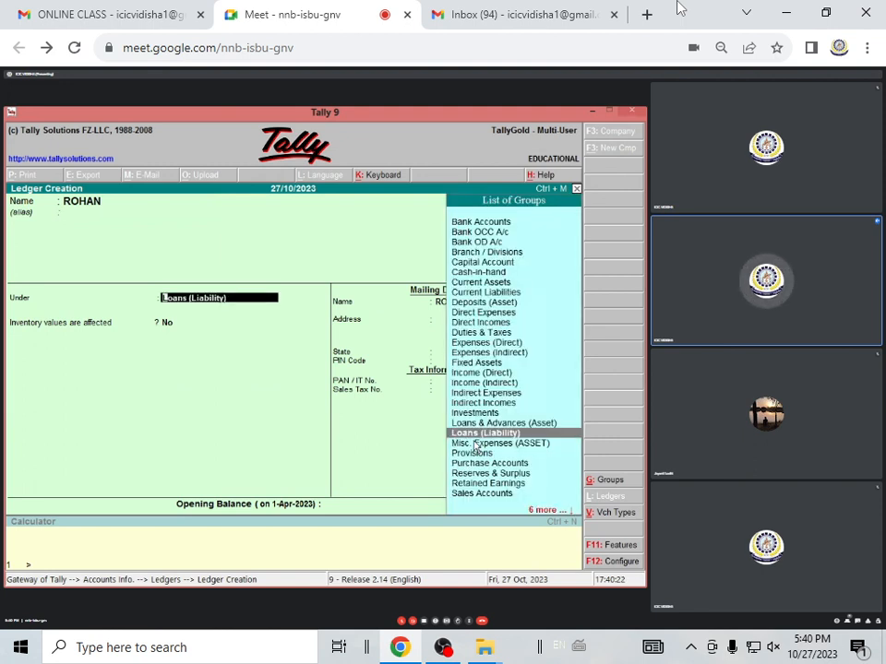
key(Return)
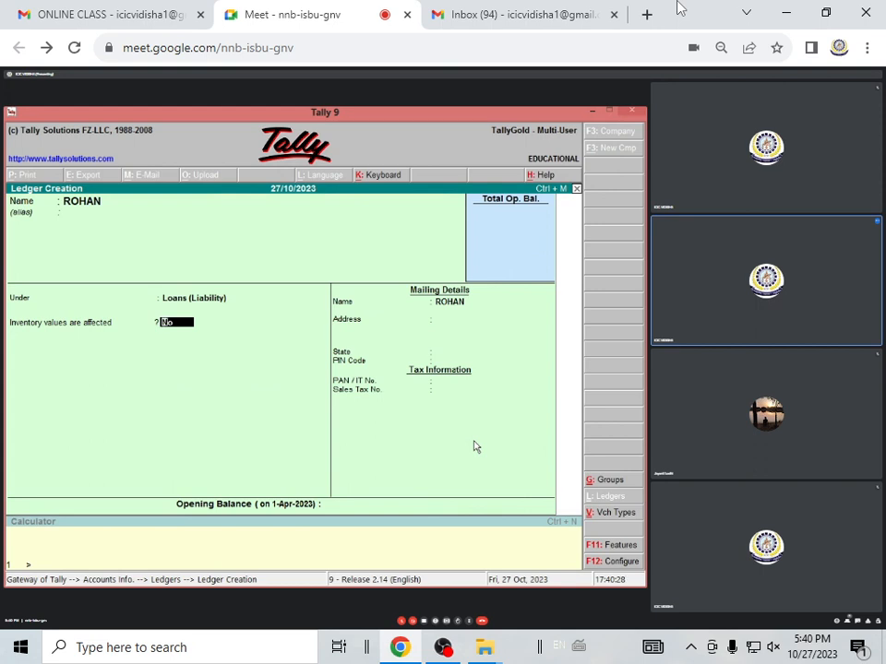
Accept the lender ledger with state Not Applicable and no opening balance, and return to the Gateway of Tally
key(Return)
key(Return)
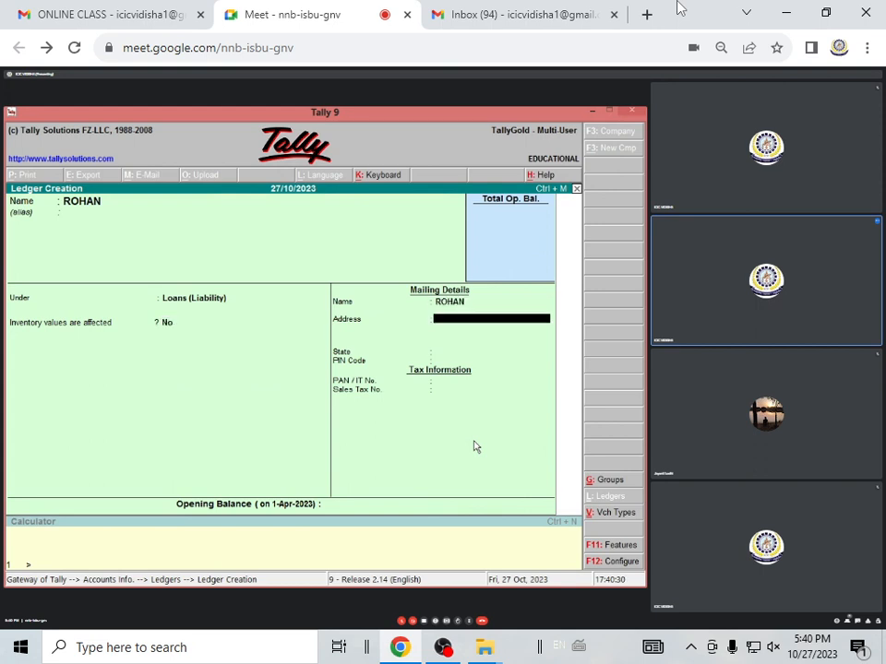
key(Return)
key(Return)
key(Return)
key(Return)
key(Return)
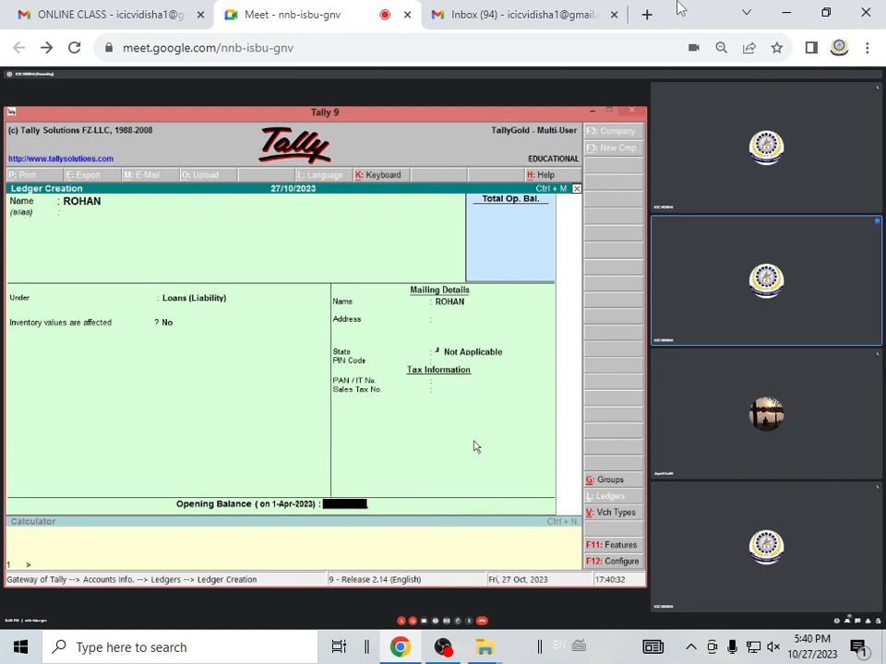
key(Return)
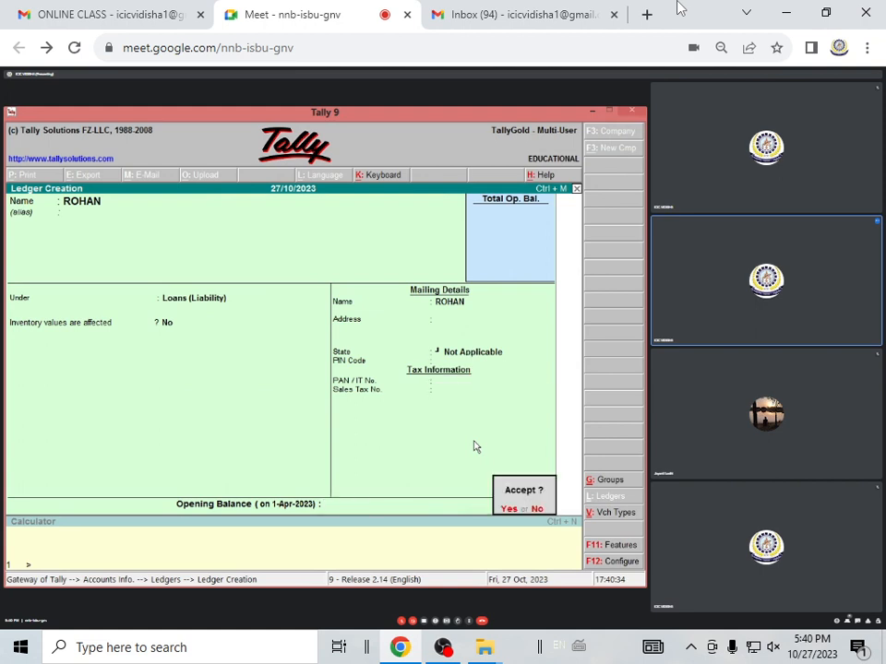
key(Return)
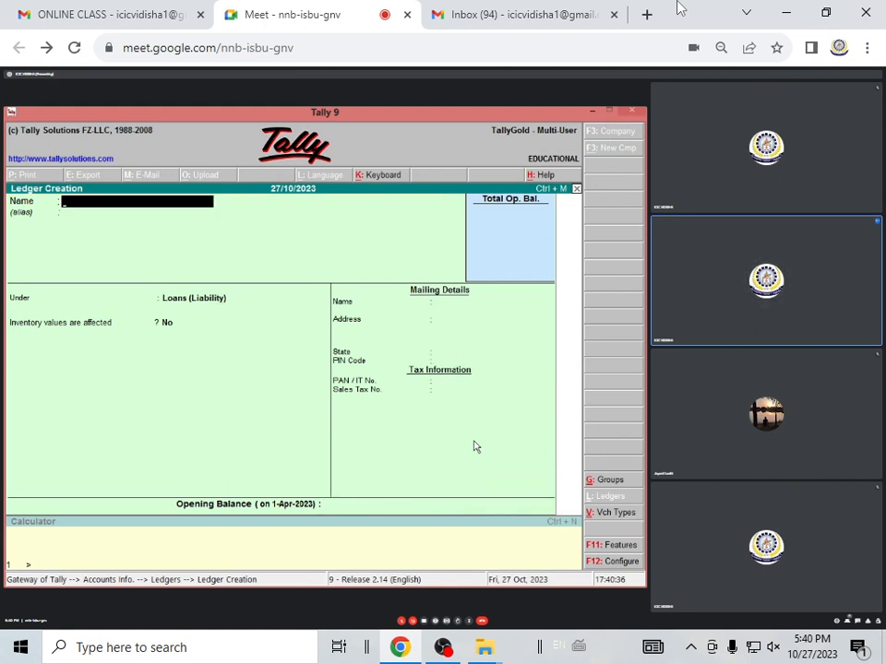
key(Escape)
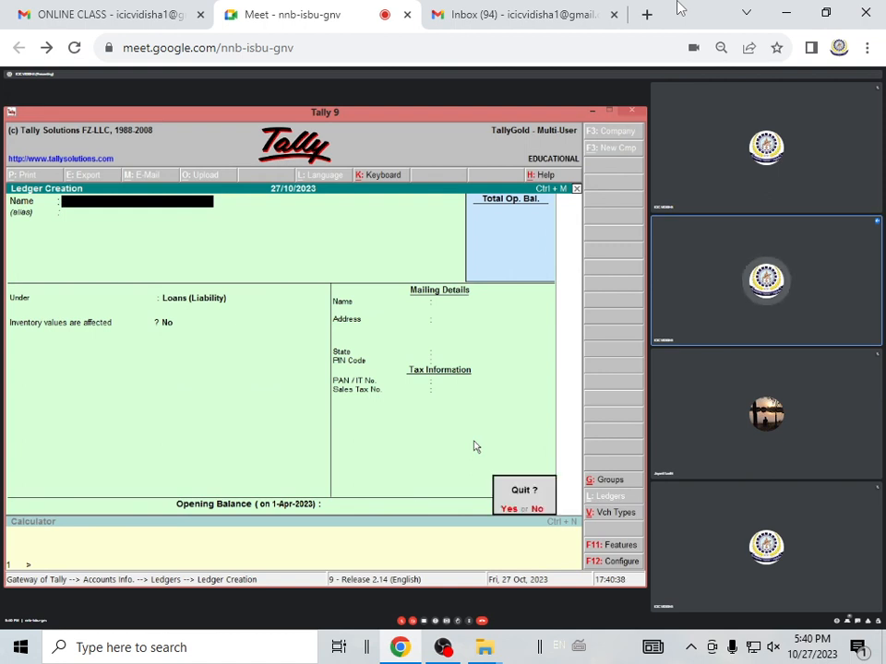
key(Return)
key(Escape)
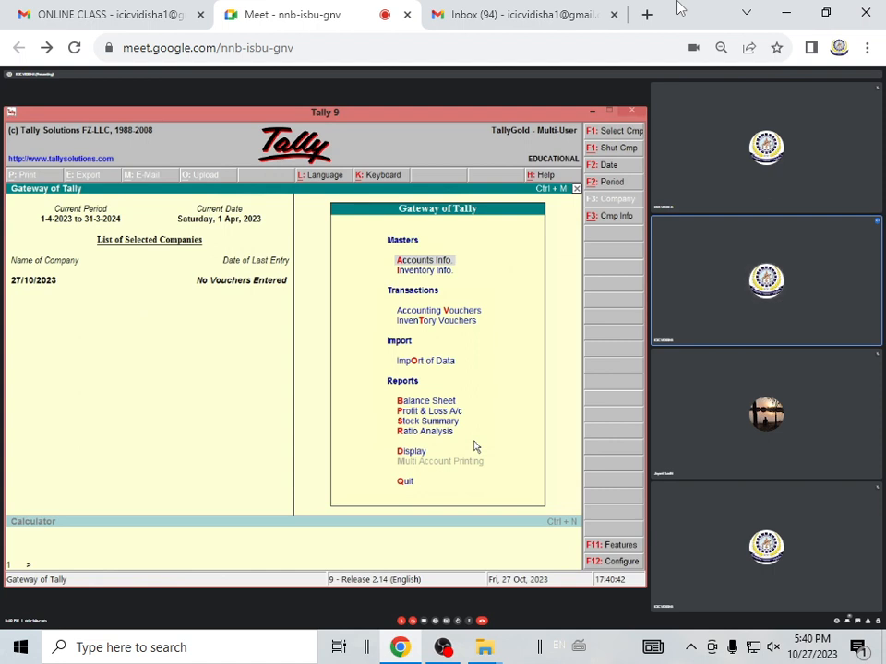
Start a receipt voucher and credit CAPITAL A/C with 300000
key(v)
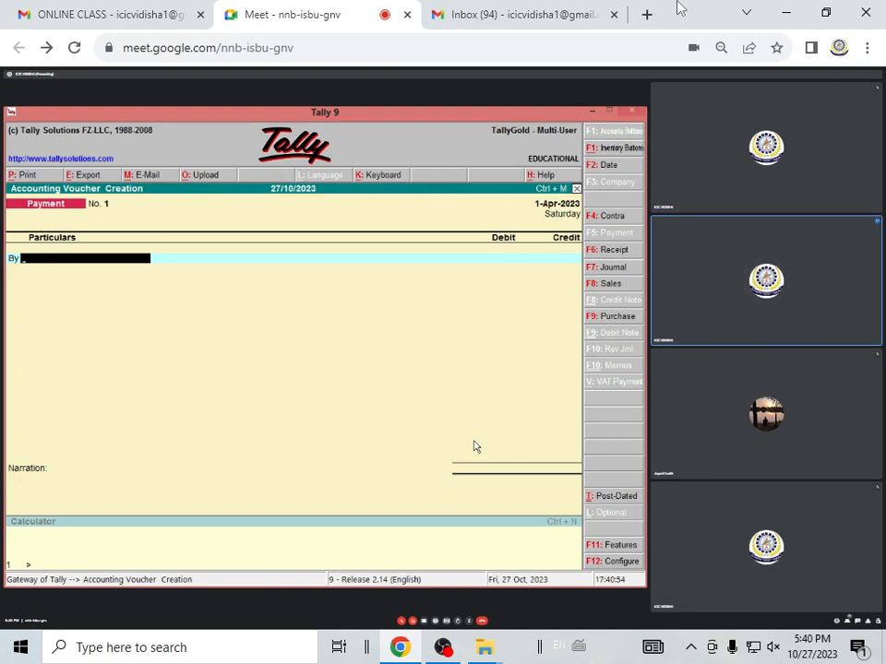
click(614, 250)
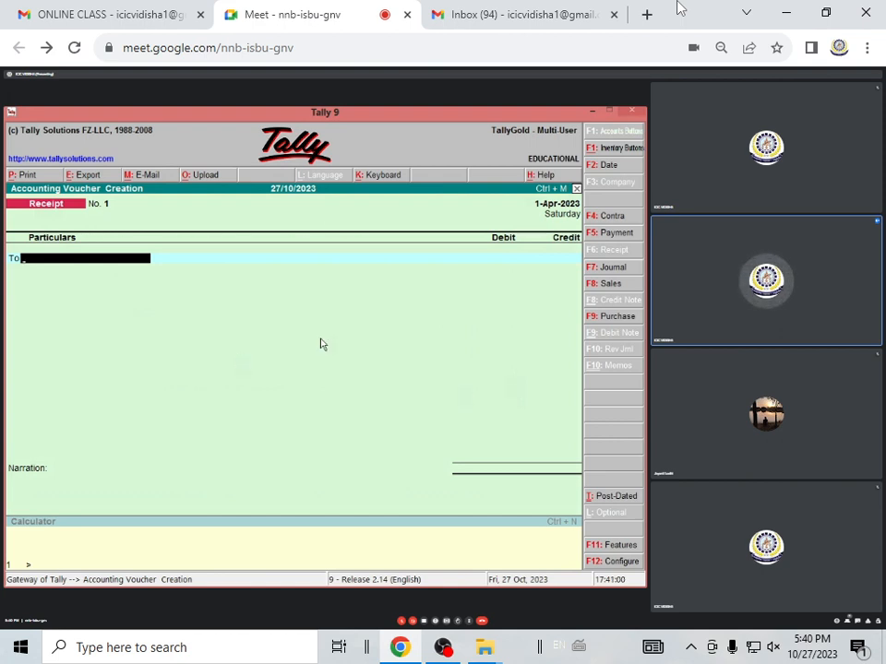
text(C)
key(Return)
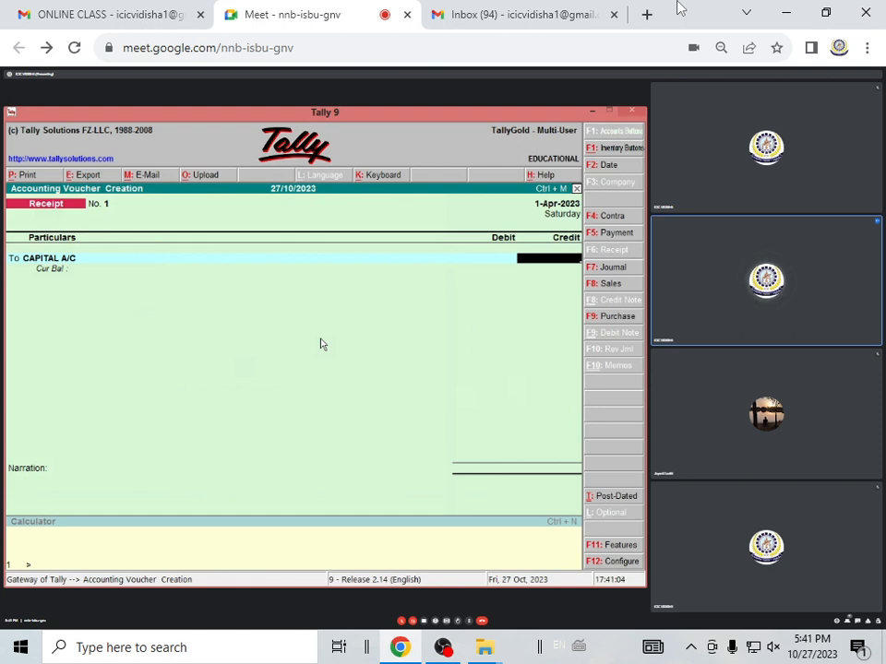
text(300000)
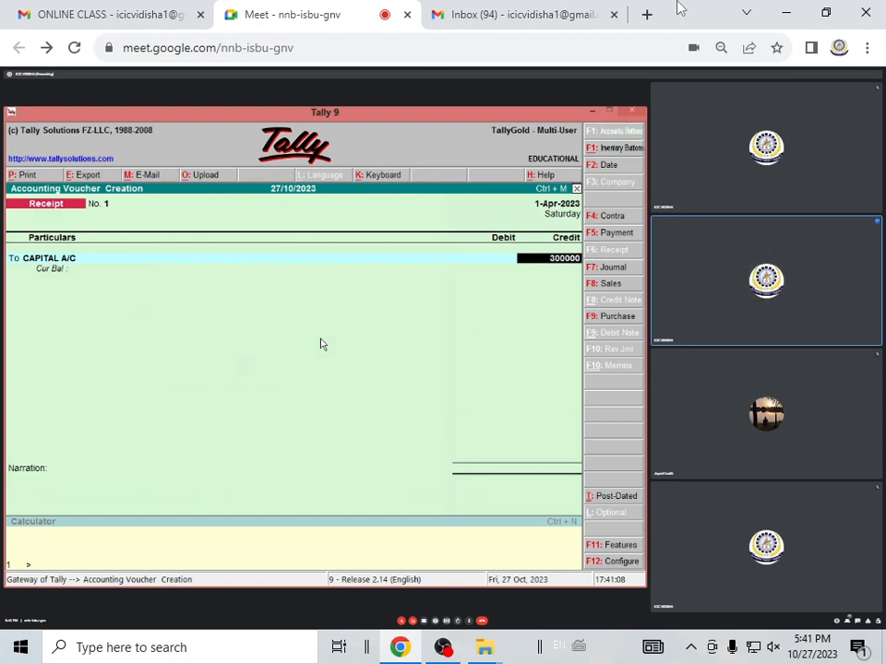
key(Return)
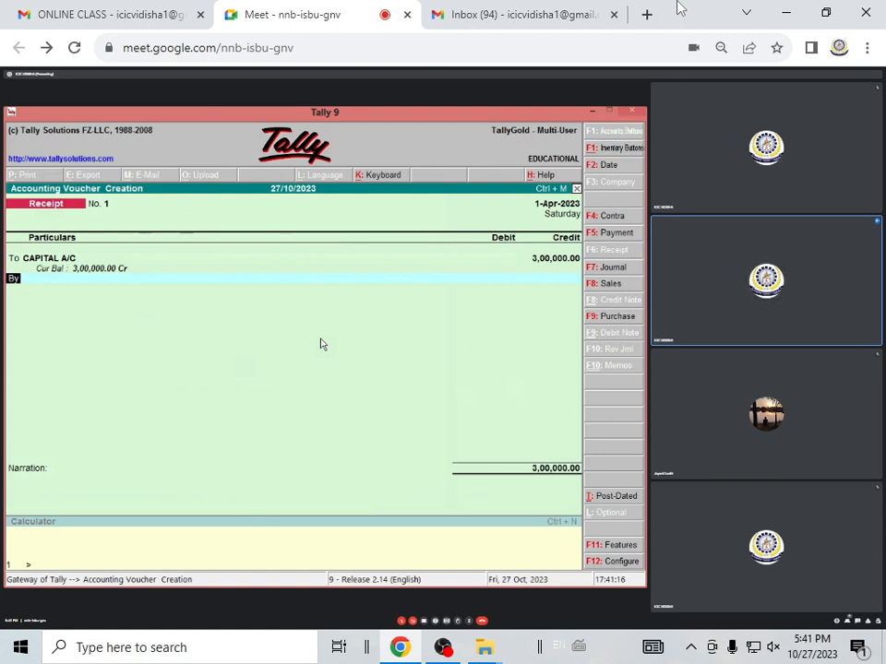
Add a second credit line to the receipt voucher for SBI BANK LOAN A/C with 500000
key(Return)
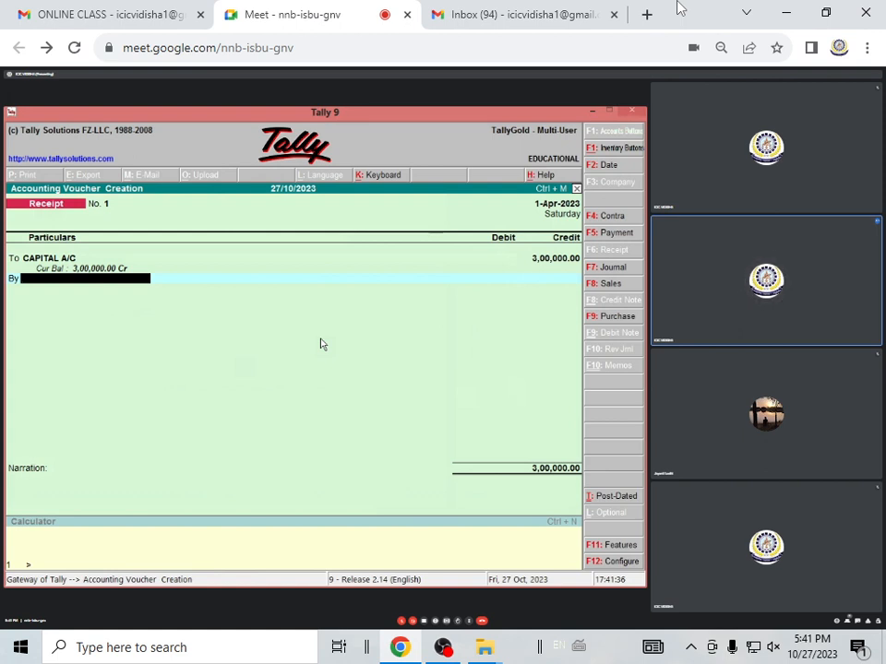
key(BackSpace)
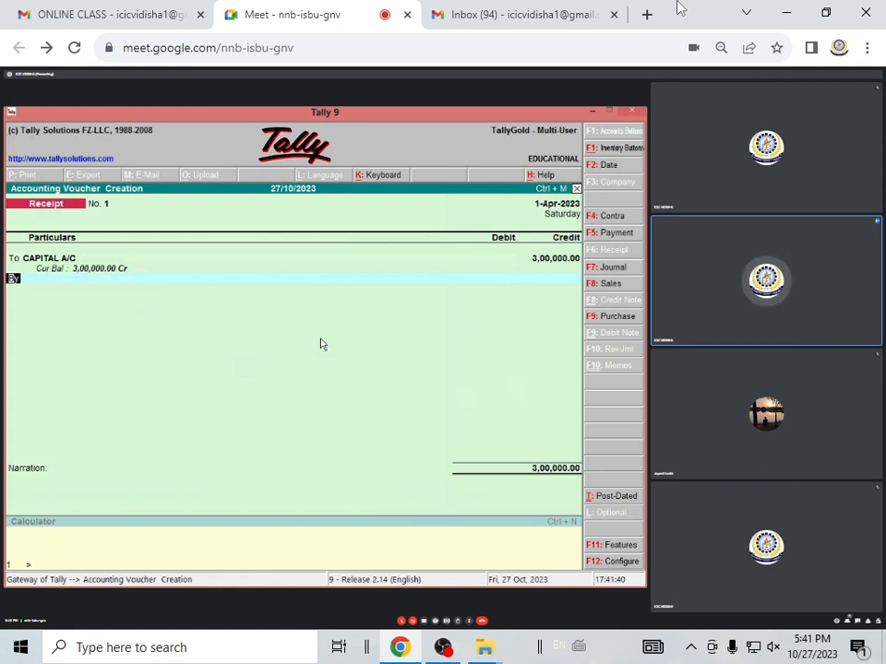
text(t)
key(Return)
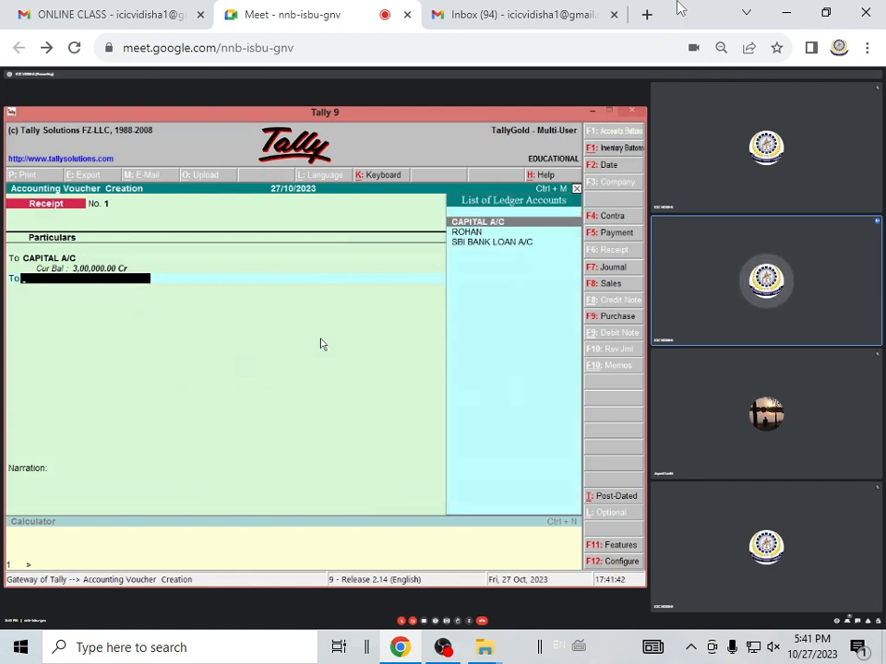
key(Down)
key(Return)
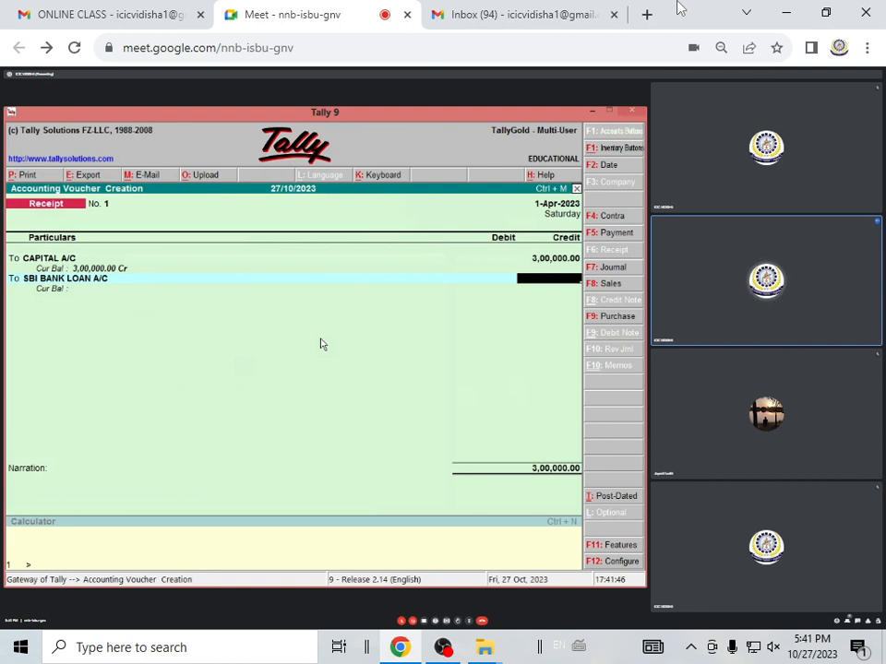
text(5,00,0)
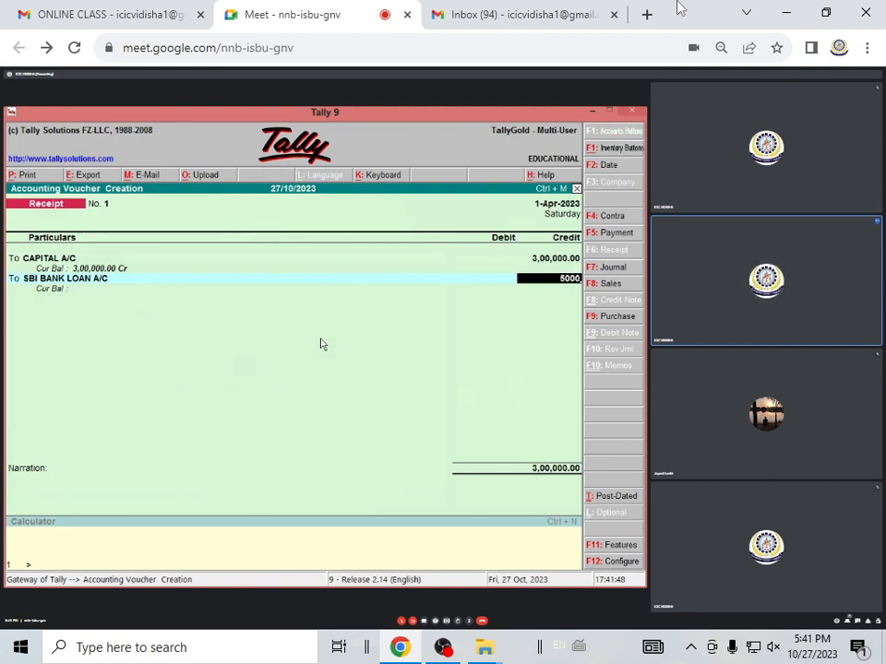
text(00)
key(Return)
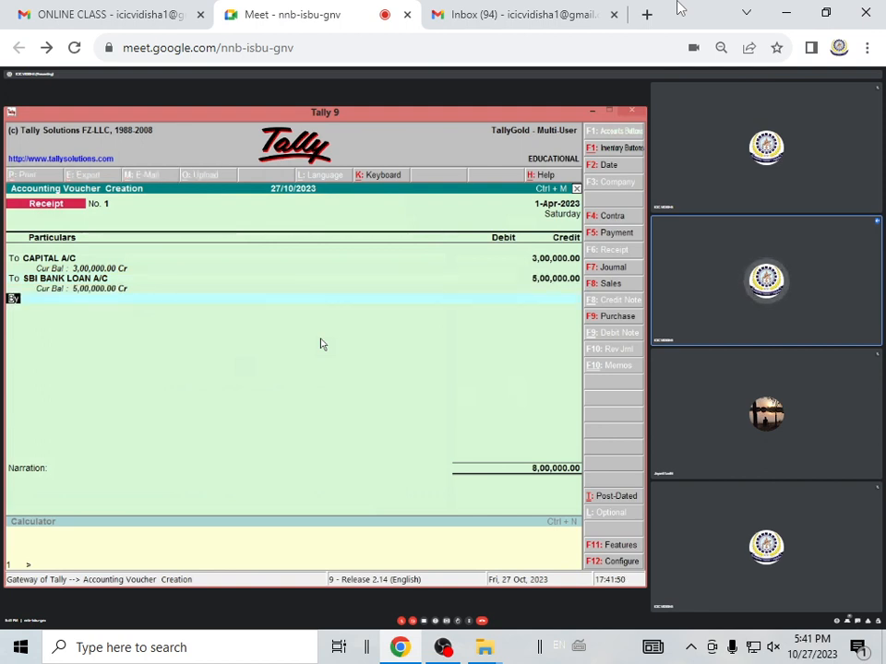
Add a third credit line to the receipt voucher for the individual lender's ledger with 200000
text(t)
key(Return)
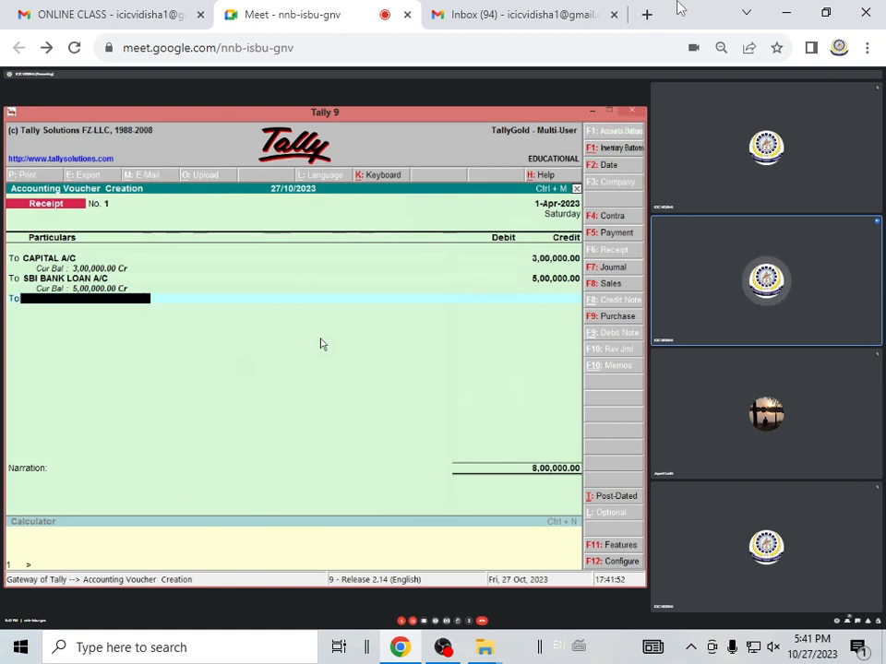
text(R)
key(Return)
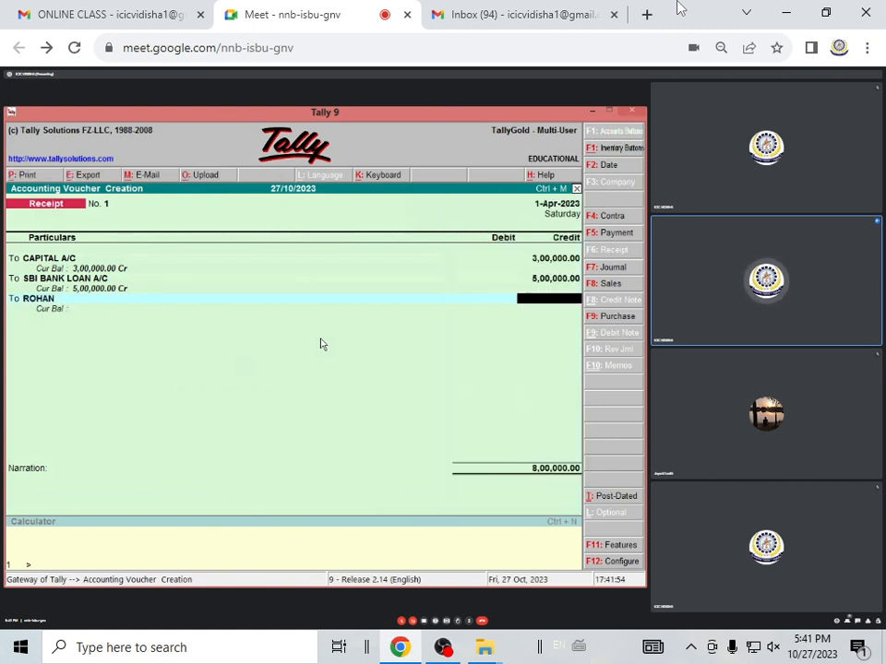
text(2,00,0)
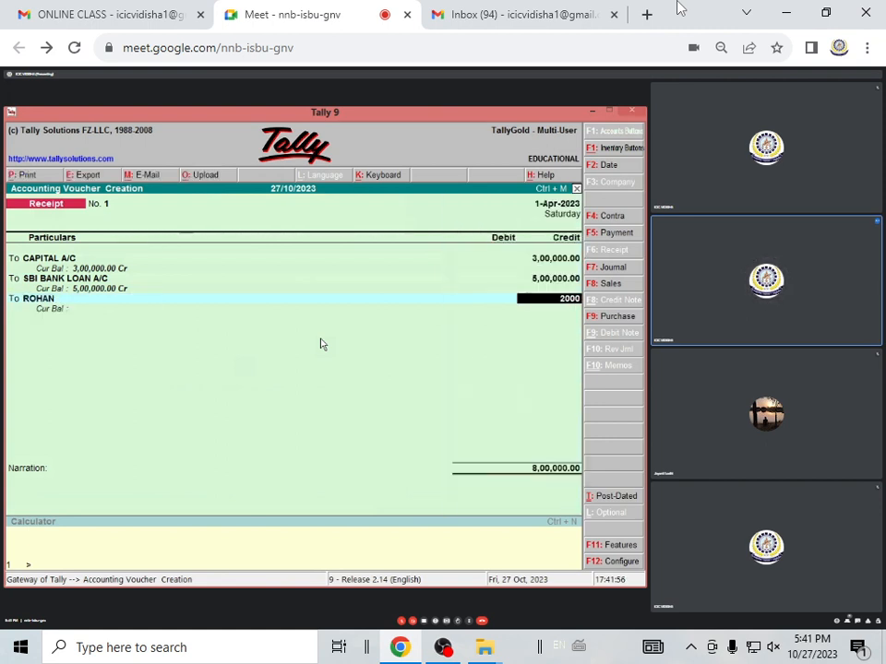
text(00)
key(Return)
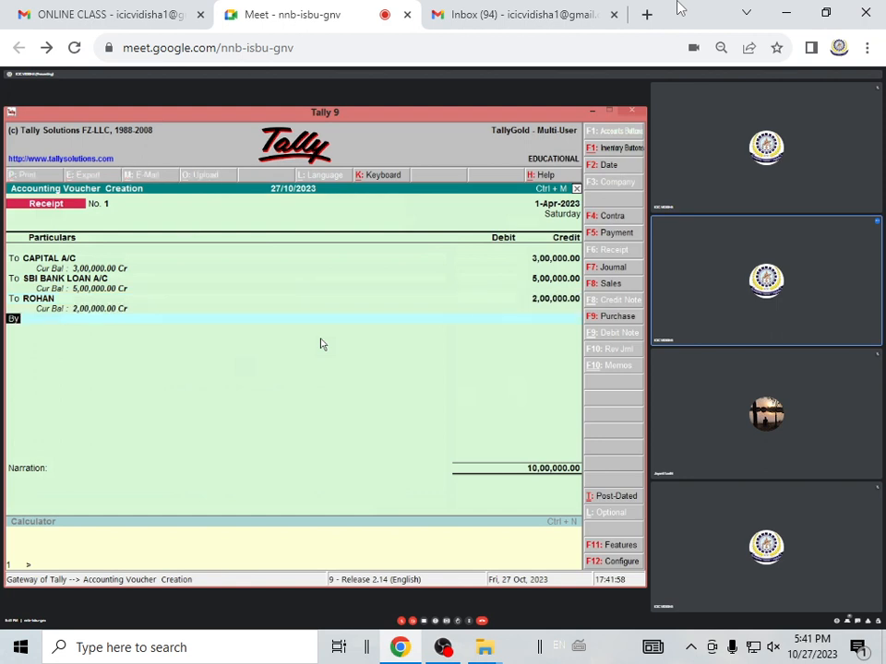
Debit Cash with 10,00,000.00, leave the narration blank and accept the receipt voucher
key(Return)
text(ca)
key(Return)
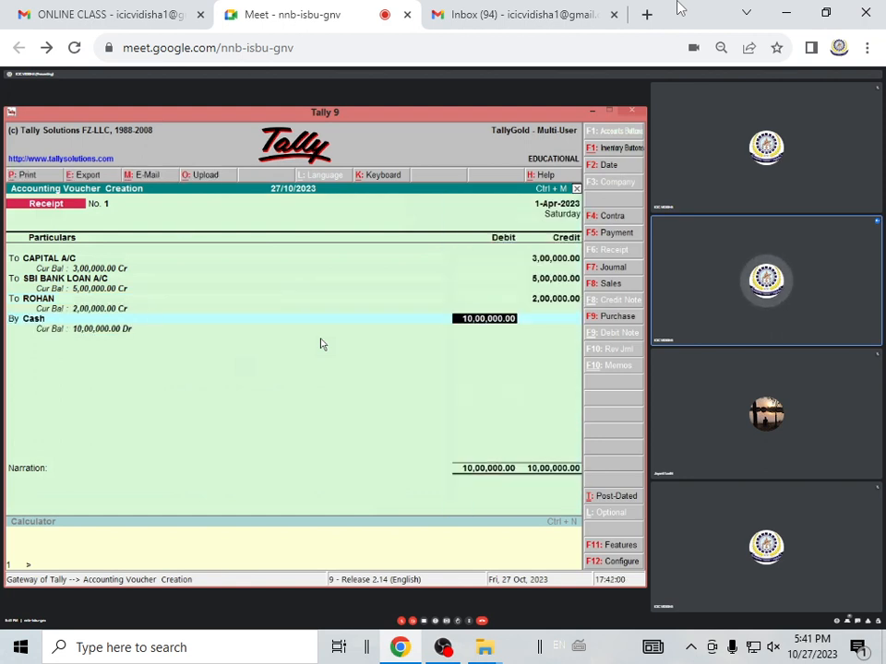
key(Return)
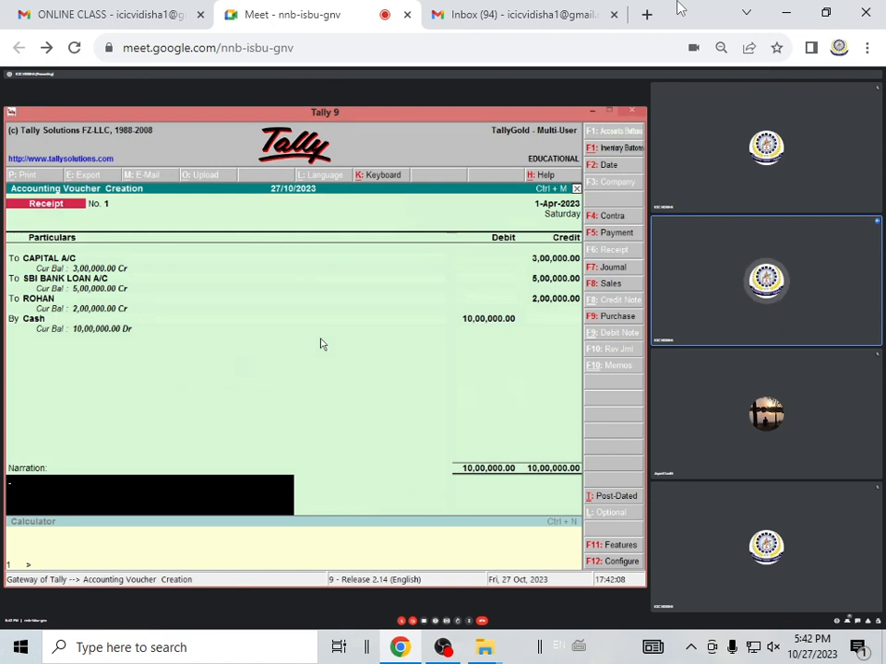
key(Return)
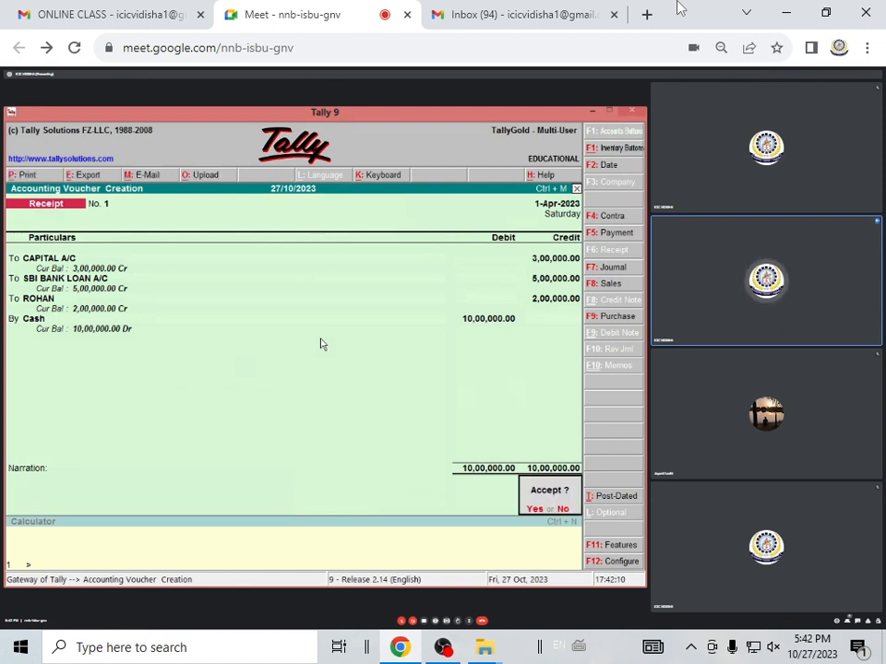
key(Return)
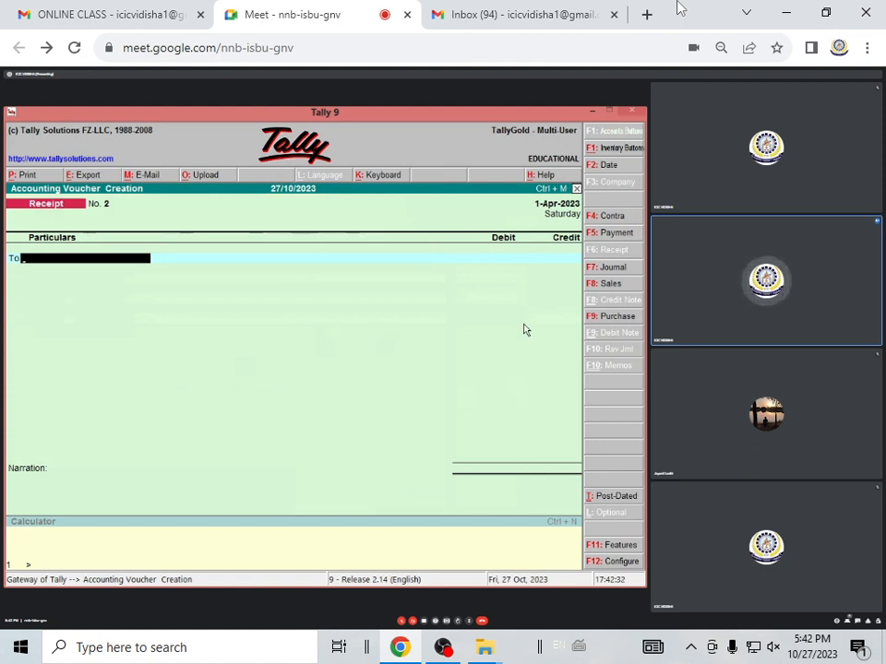
Open a purchase voucher, change it from invoice to voucher format and leave the reference blank
click(611, 317)
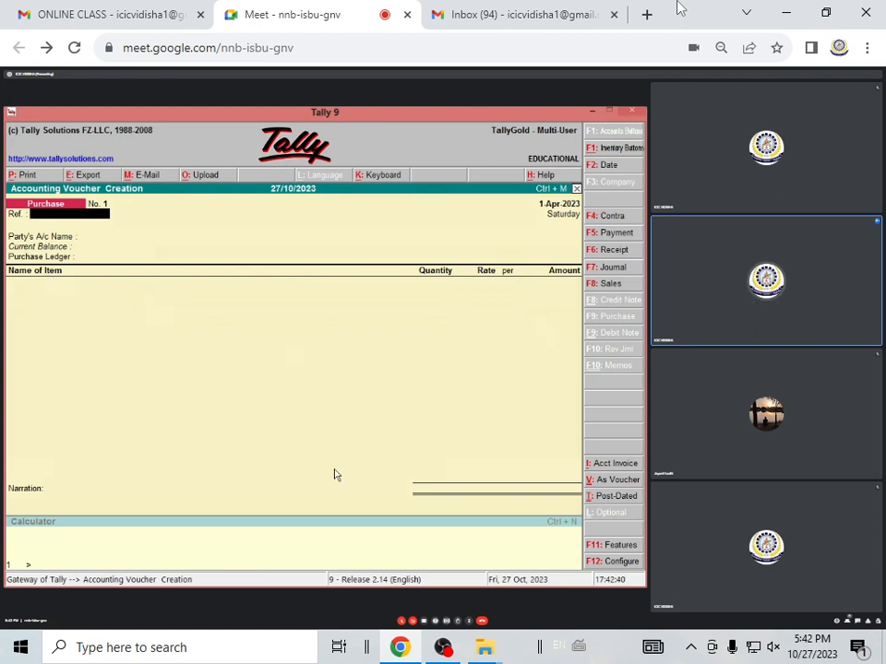
click(612, 479)
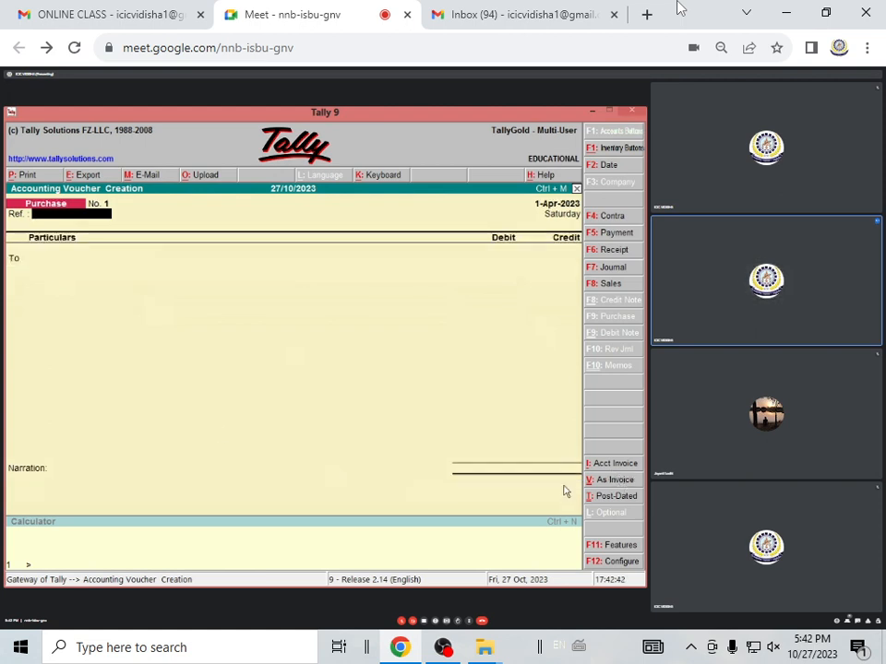
key(Return)
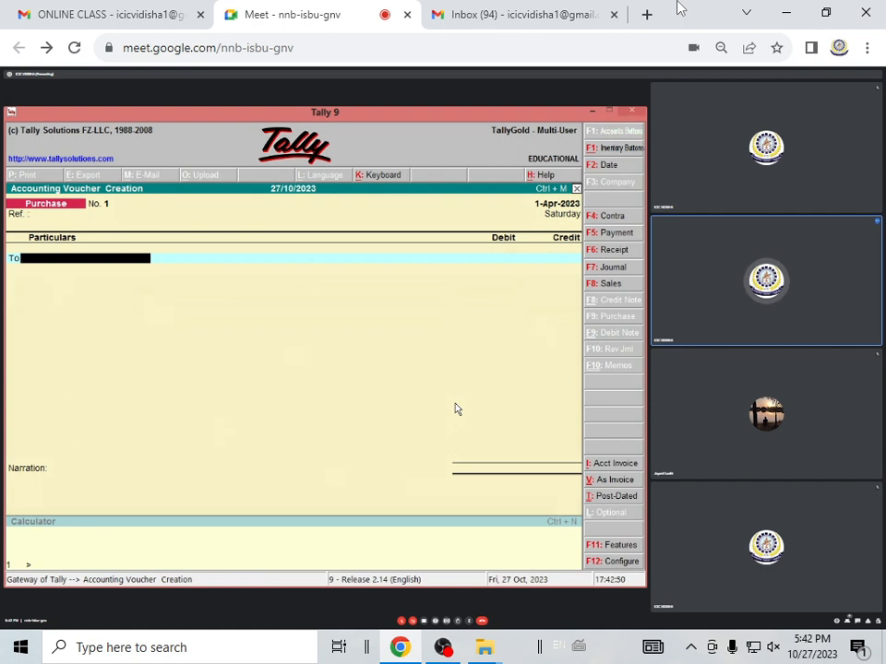
Create a ledger named BANK A/C under Bank Accounts from within the purchase voucher, leaving its account number blank
key(alt+c)
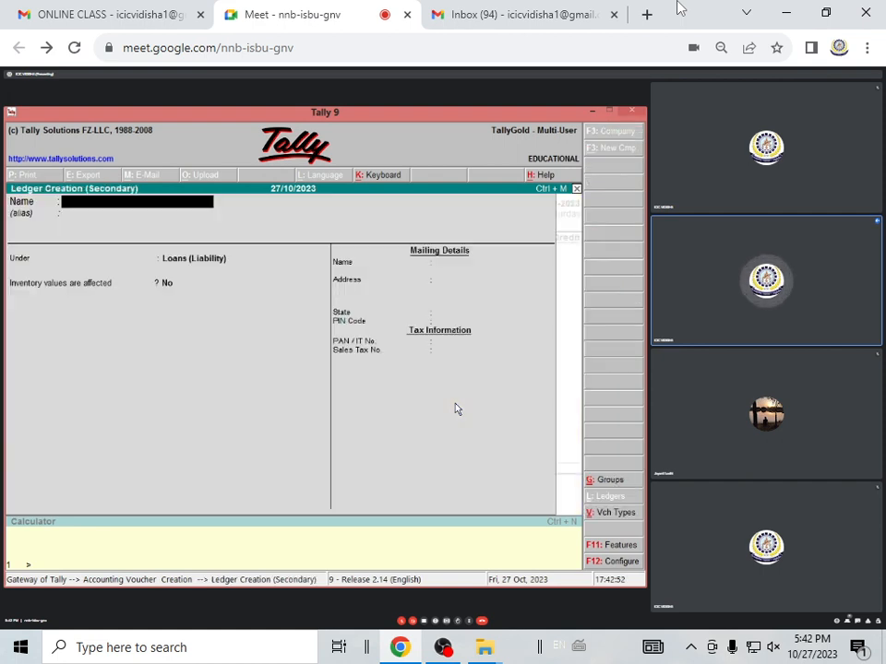
text(BANKA)
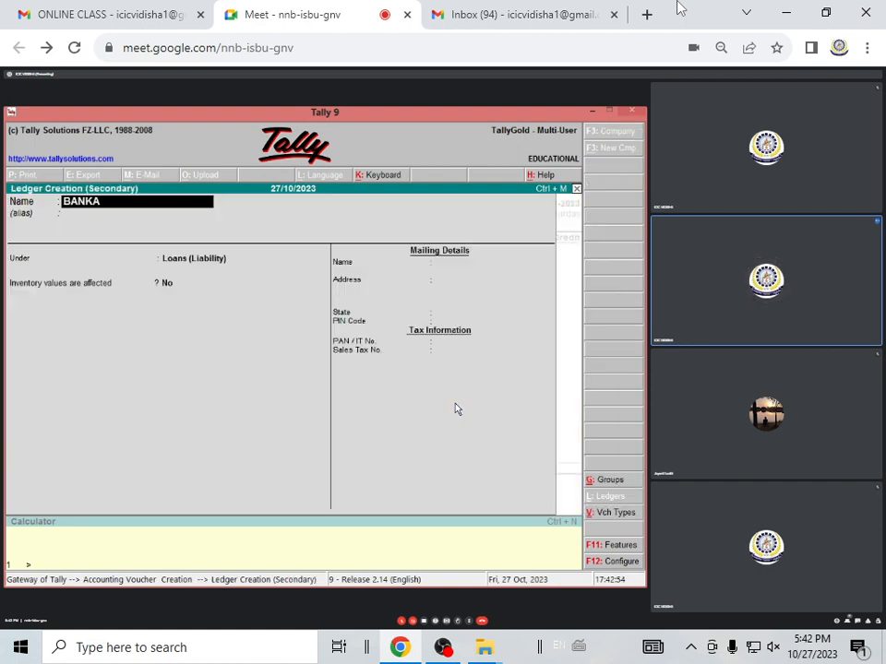
key(BackSpace)
text(A/C)
key(Return)
key(Return)
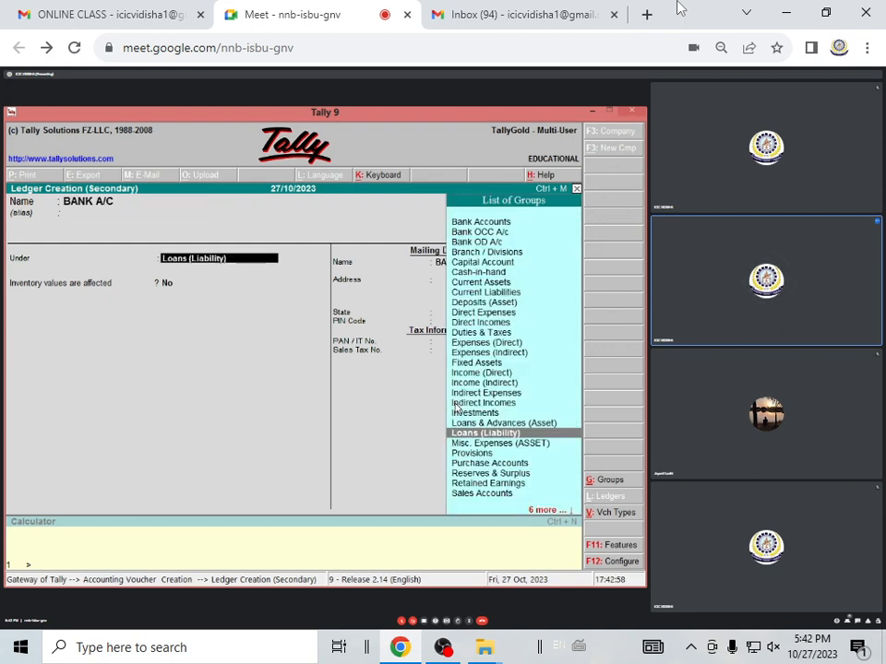
text(BA)
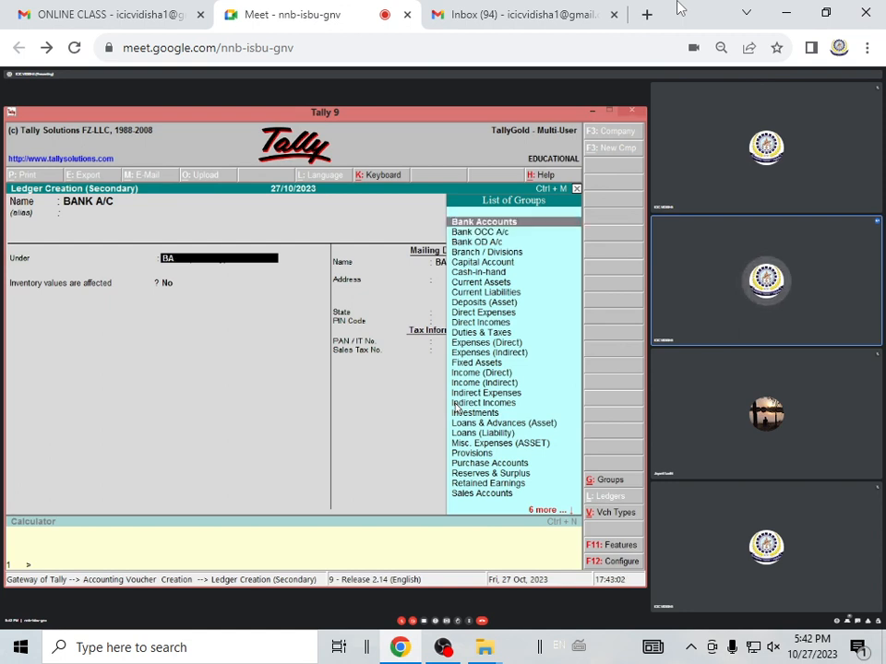
key(Return)
key(Return)
Save the bank ledger with blank address details and credit BANK A/C with 8000 in the purchase voucher
key(Return)
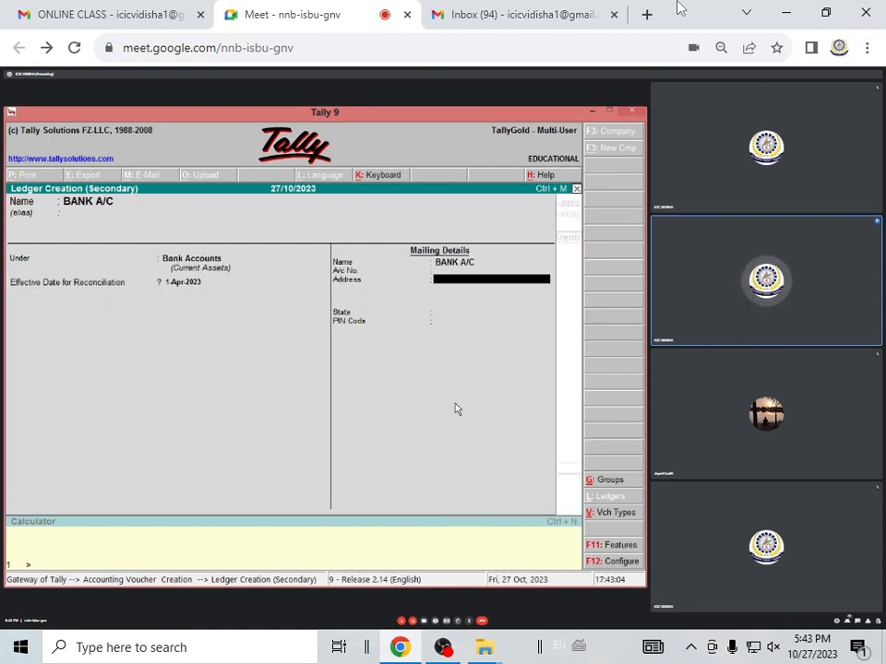
key(Return)
key(Return)
key(Return)
key(Return)
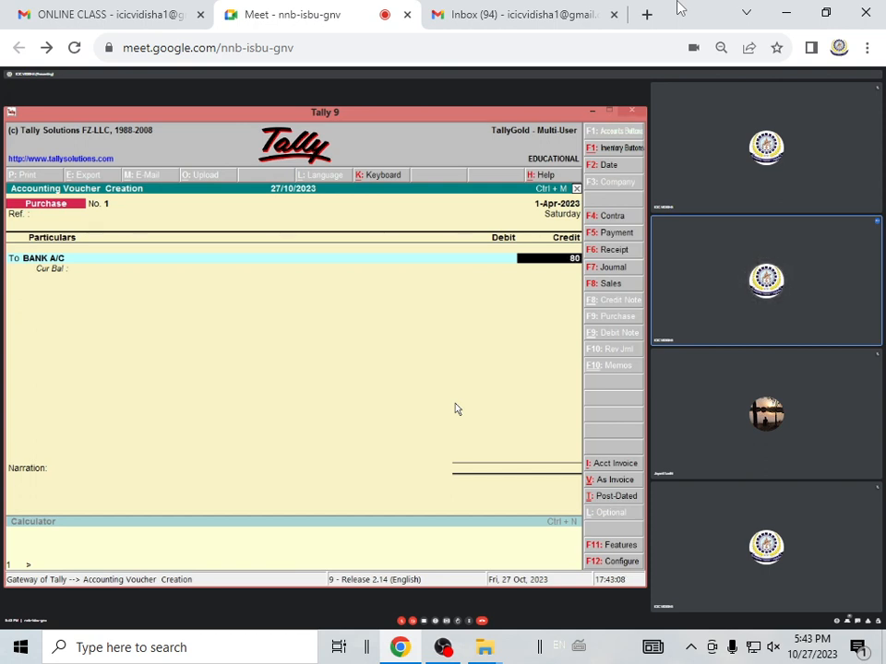
text(8000)
key(Return)
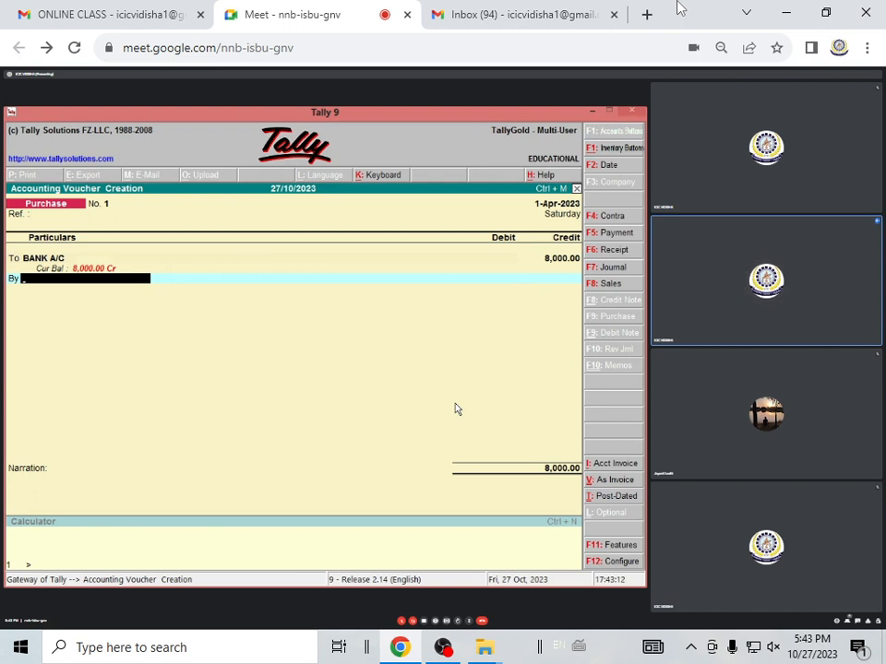
Create and save a ledger named PURCHASE A/C under Purchase Accounts for the debit line
key(alt+c)
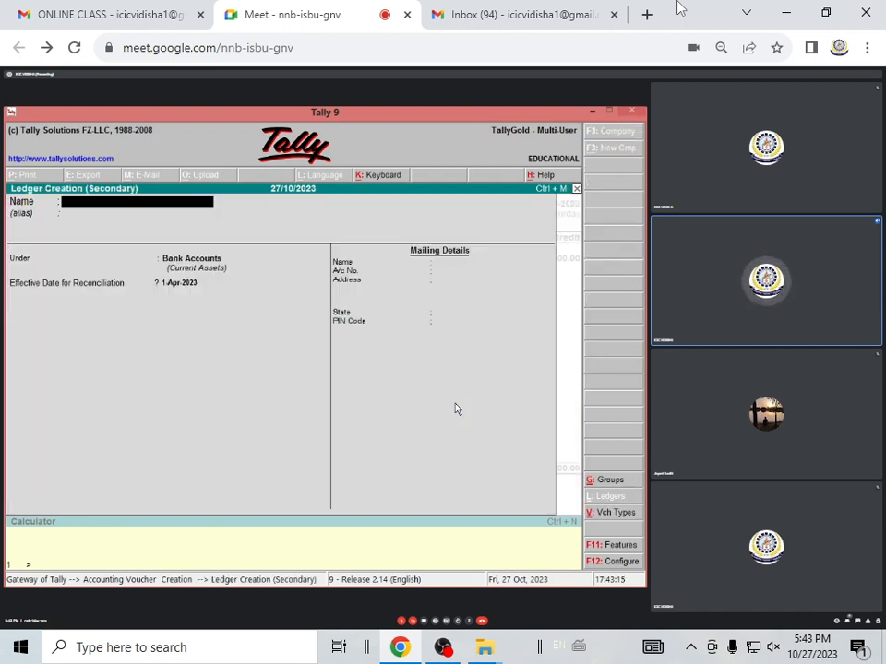
text(PURC)
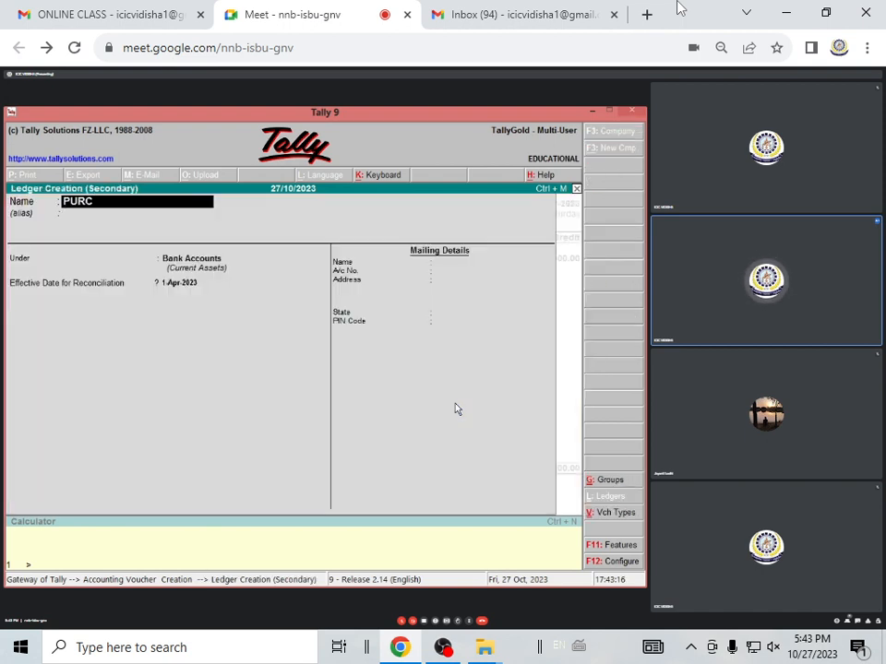
text(HASE A/C)
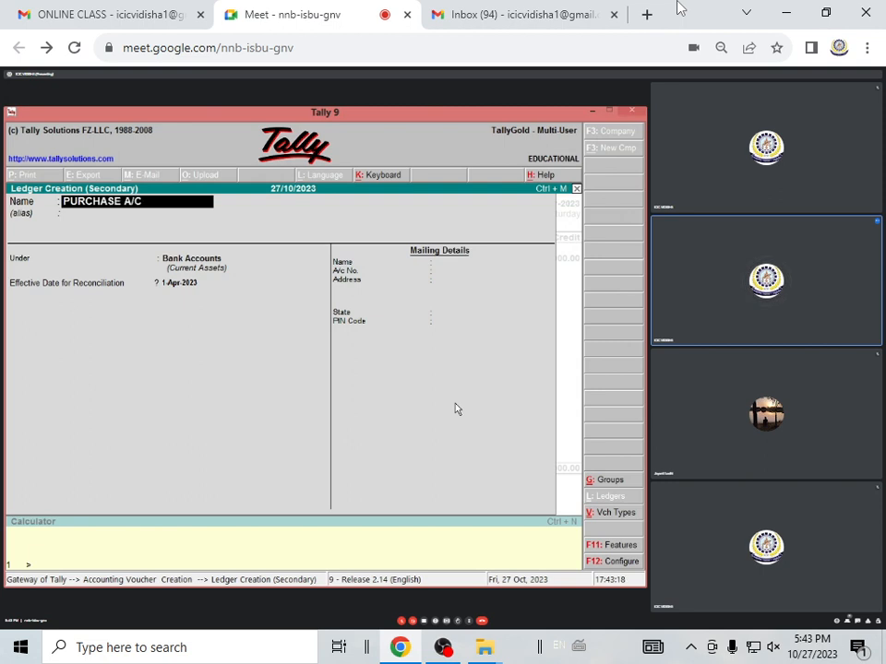
key(Return)
key(Return)
text(PU)
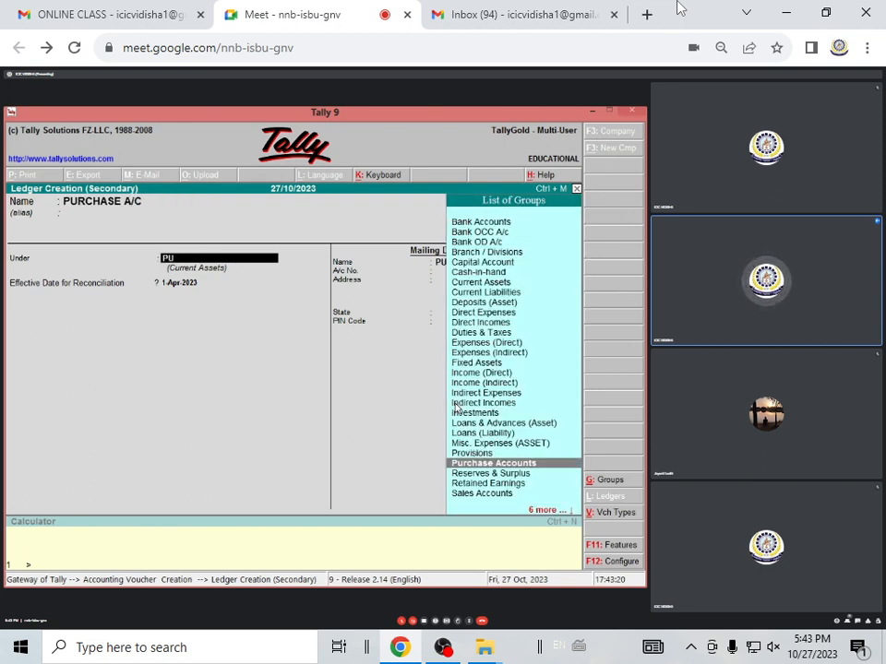
key(Return)
key(ctrl+a)
Debit PURCHASE A/C with 8,000.00, leave the cheque number and narration blank, and accept the purchase voucher
key(Return)
key(Return)
key(Return)
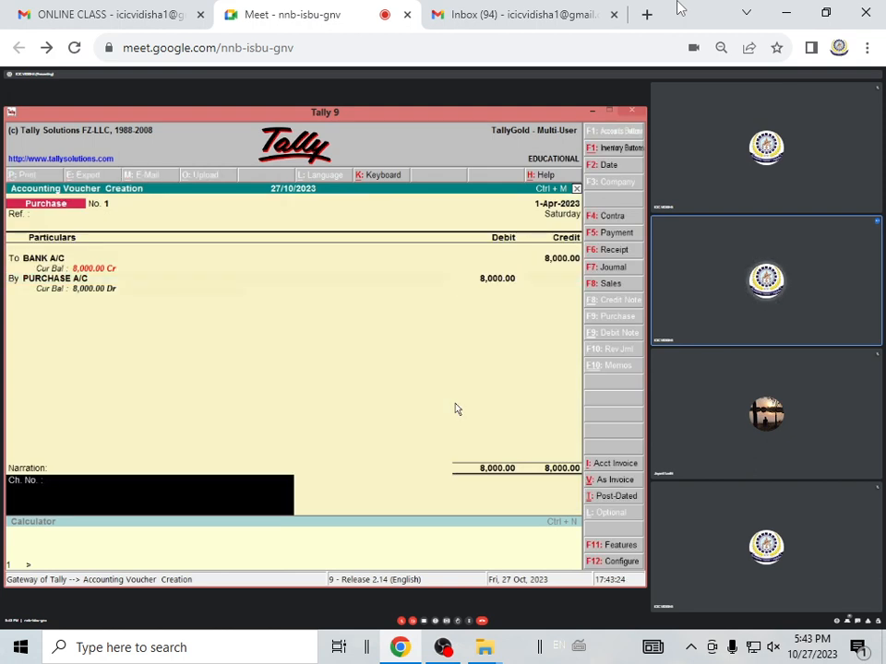
key(Return)
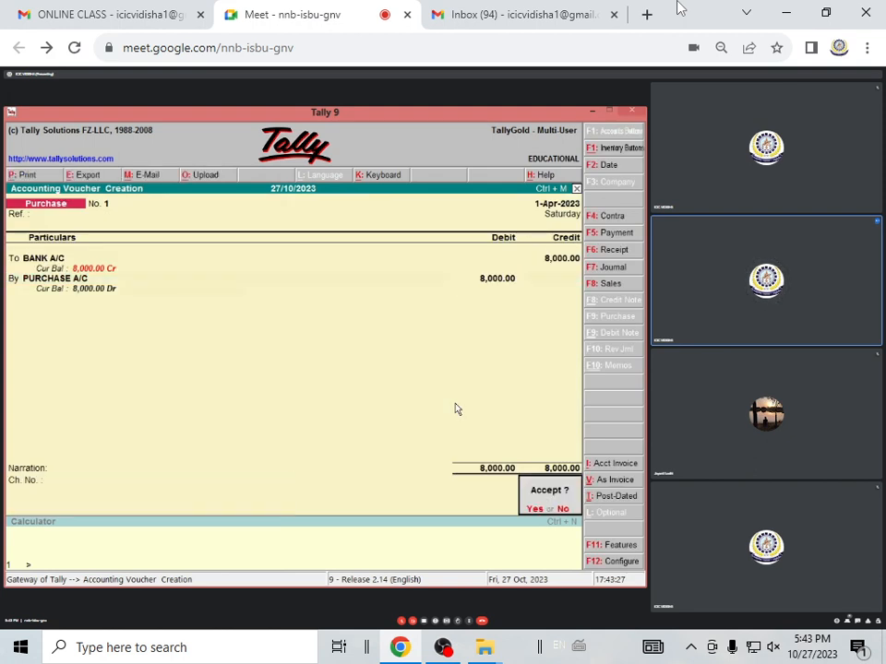
key(Return)
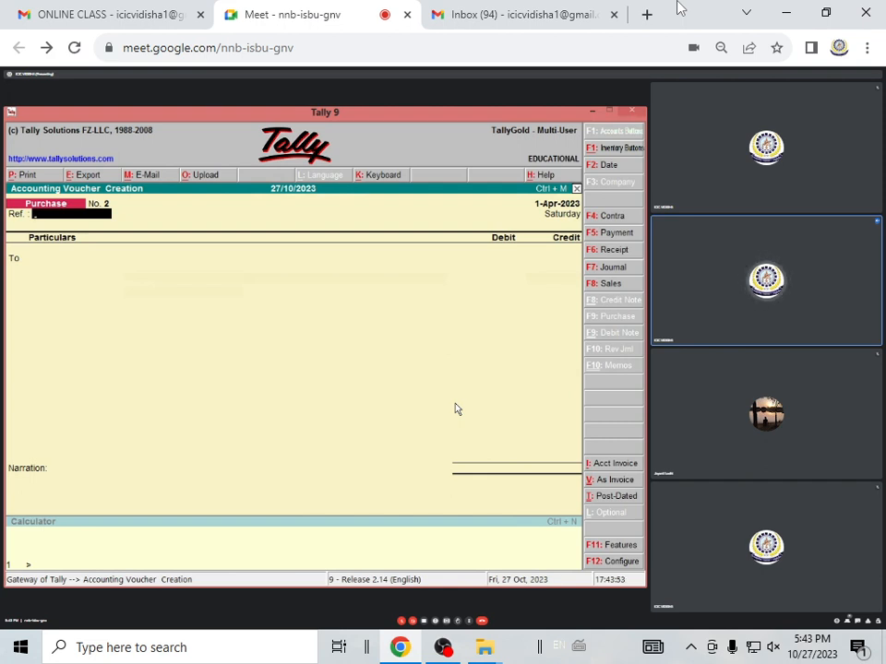
Start a new ledger from the second purchase voucher's credit line, naming it with the supplier's name followed by A/C
key(Return)
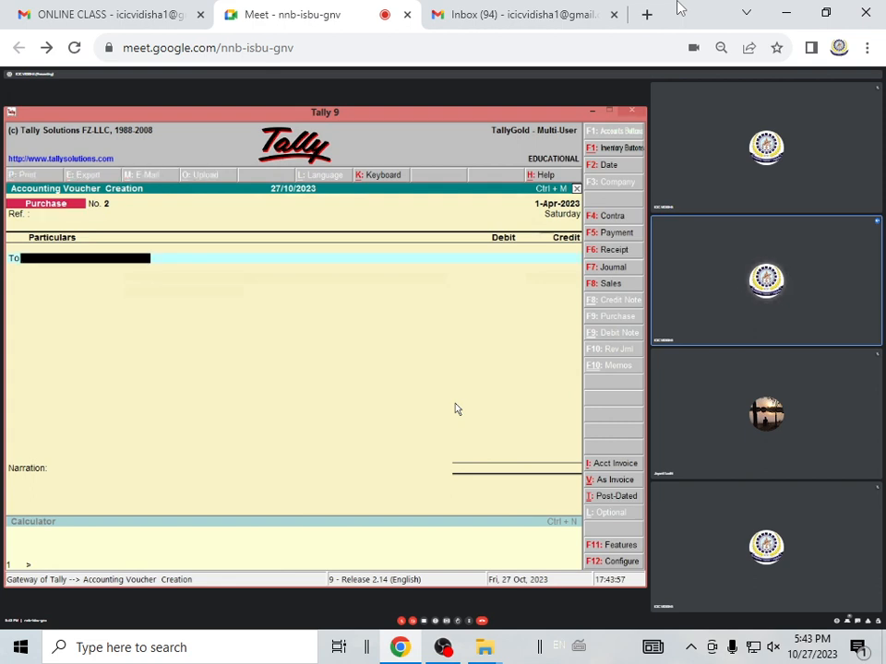
key(alt+c)
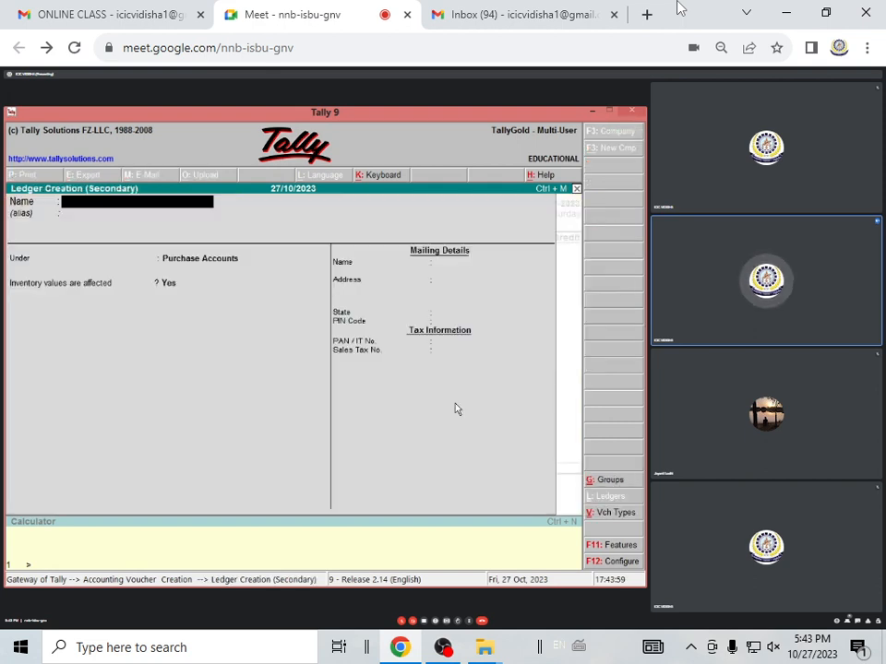
text(MOHJI)
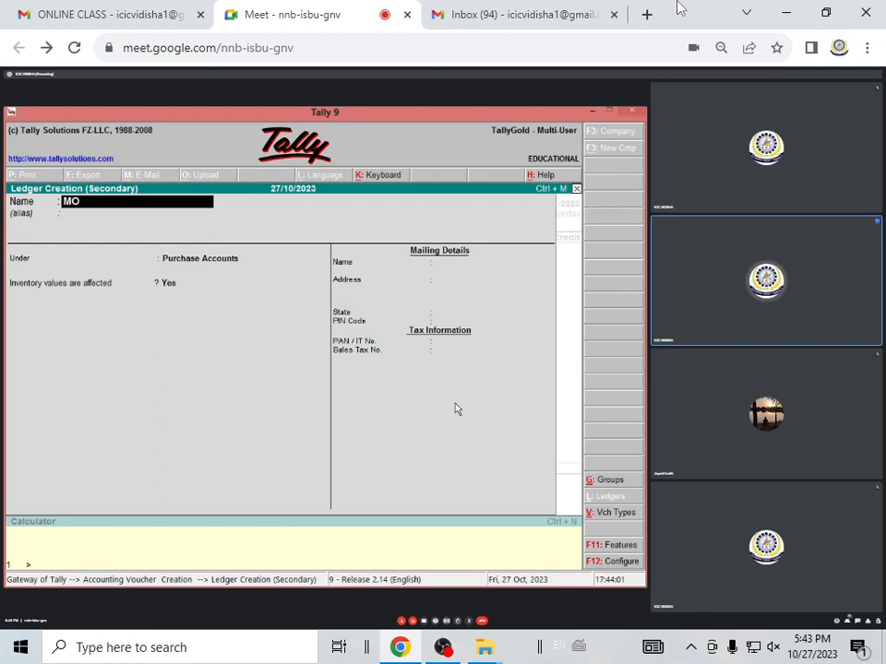
key(BackSpace)
key(BackSpace)
text(IT'S)
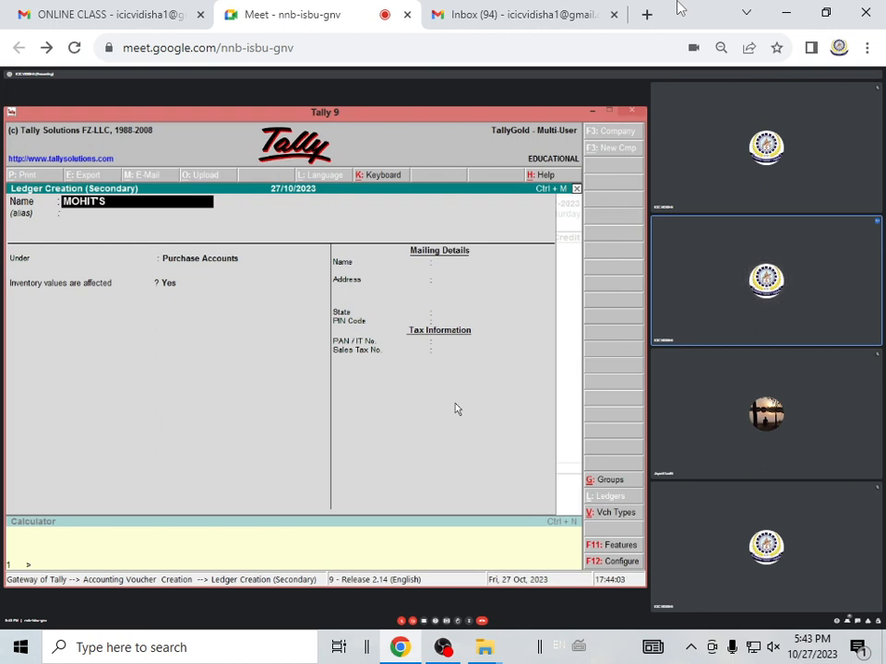
text( A/C)
key(Return)
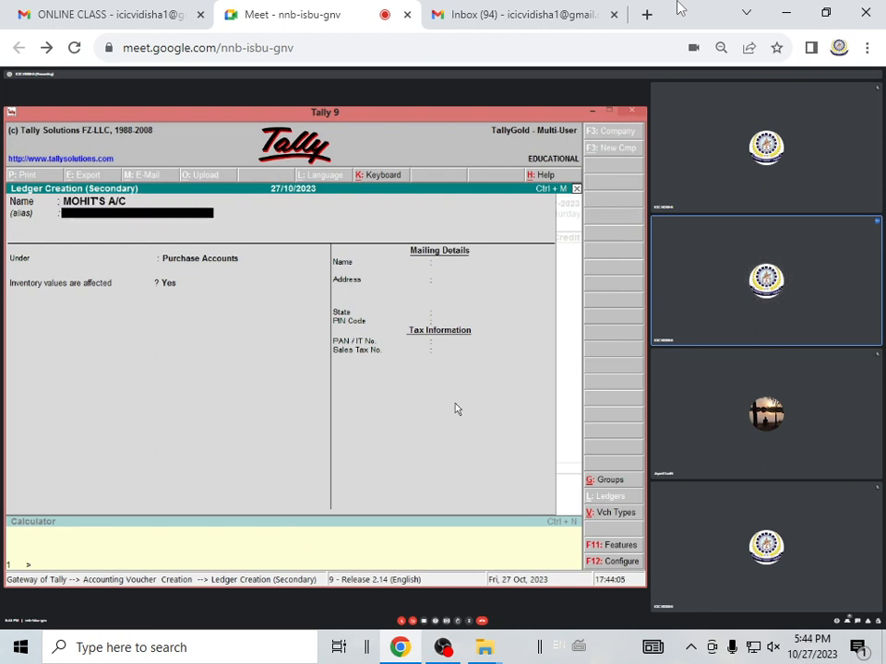
Put the supplier's ledger under Sundry Creditors, save it with the remaining details unchanged, and use it on the credit line
key(Return)
text(SUN)
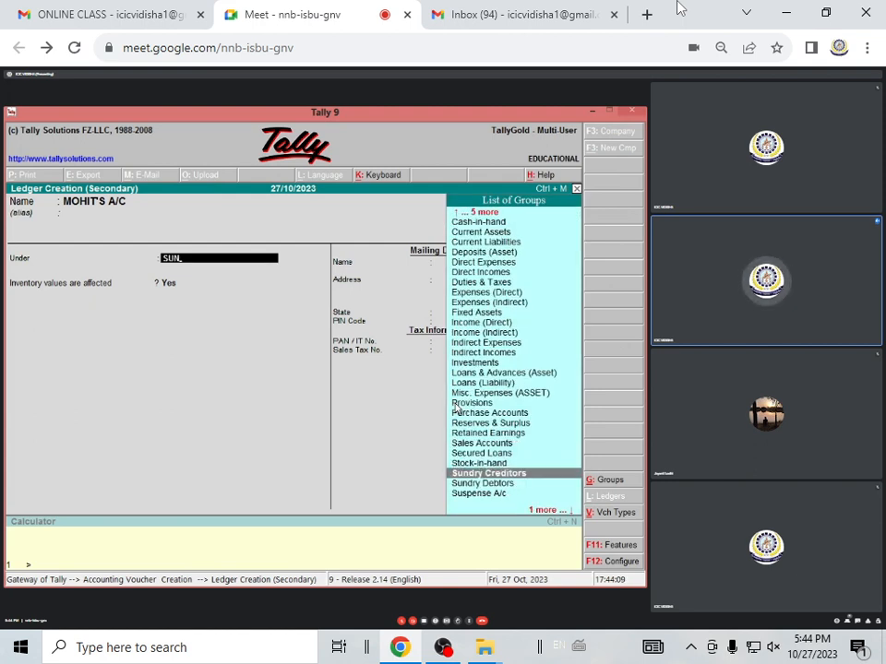
key(Return)
key(Return)
key(Return)
key(Return)
key(ctrl+a)
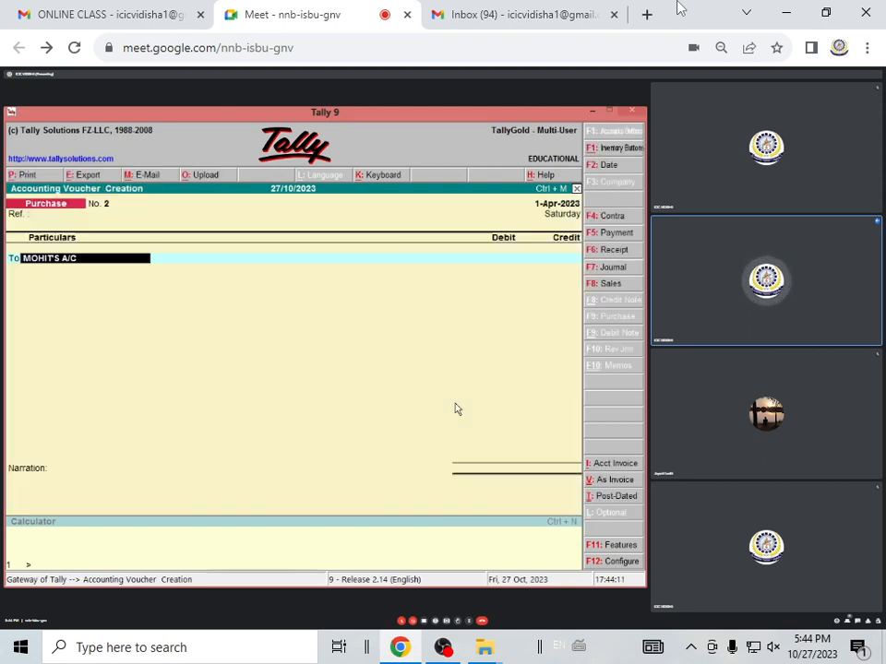
key(Return)
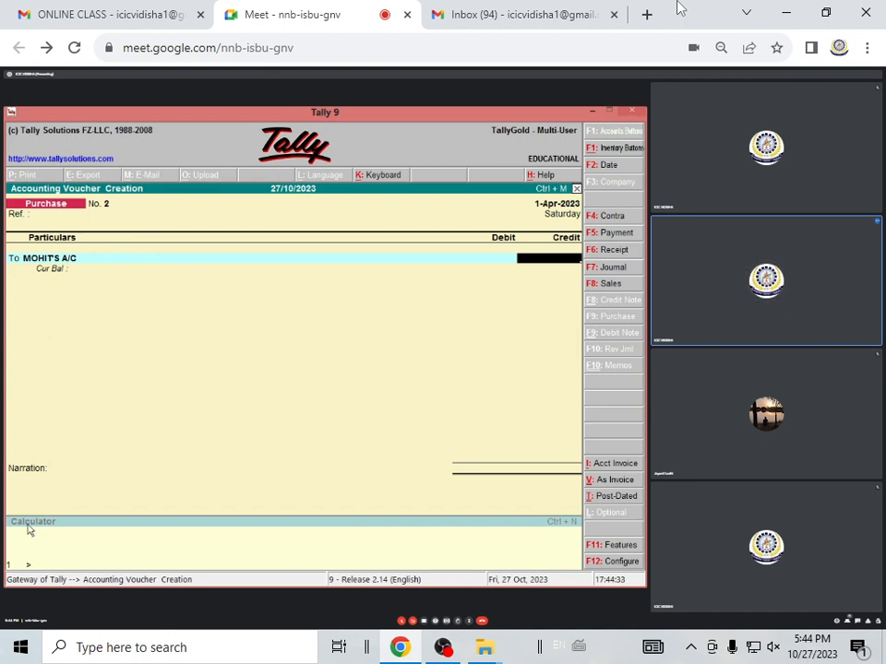
Calculate 20000*10/100 and 20000-2000 in the built-in calculator to work out the discounted purchase amount
click(76, 539)
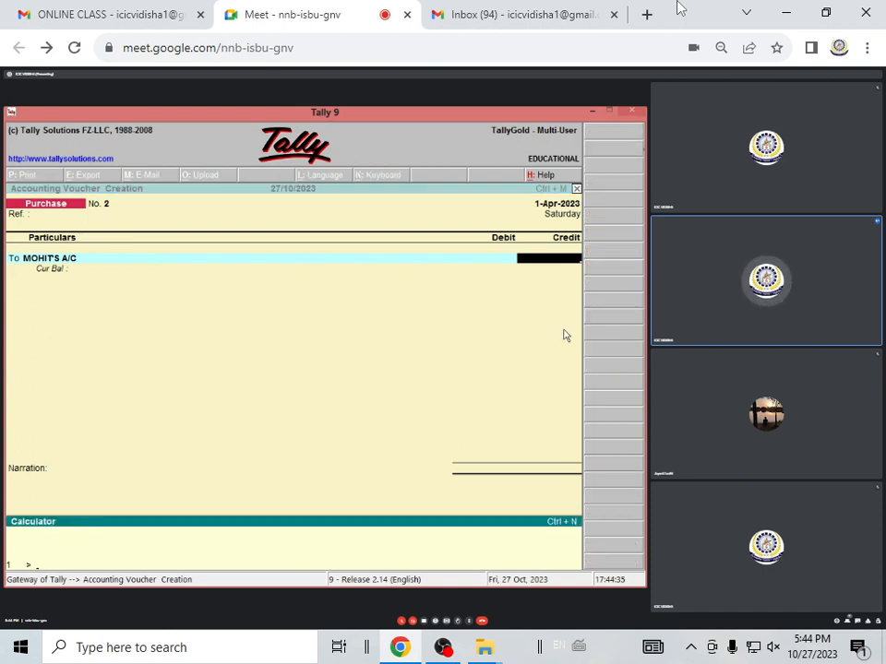
text(20000)
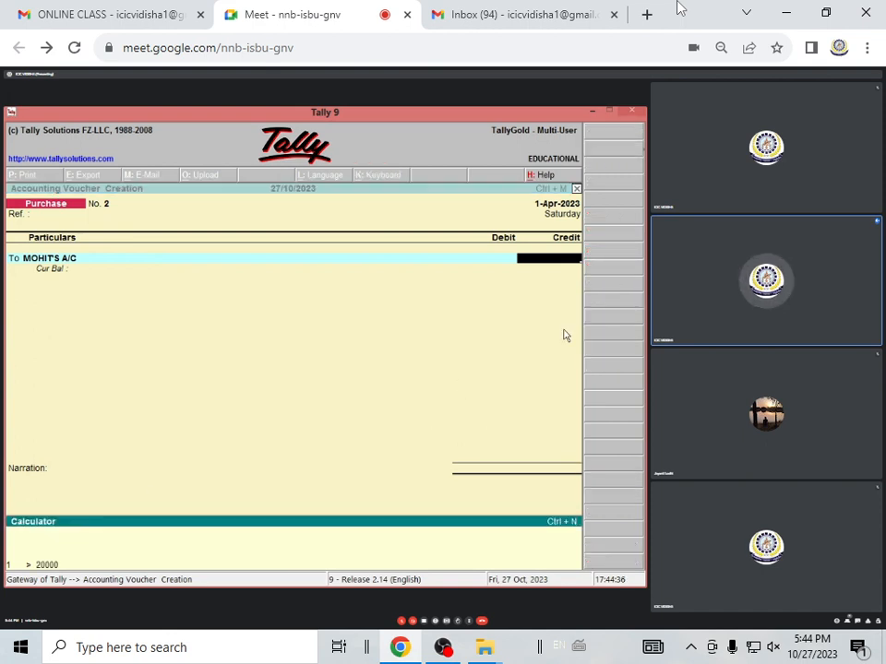
text(*10/)
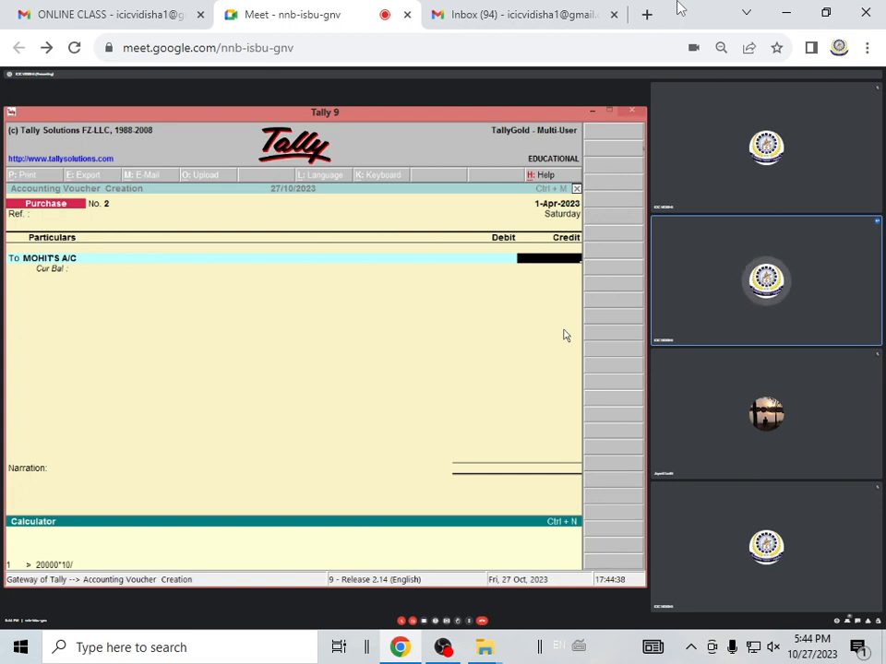
text(100)
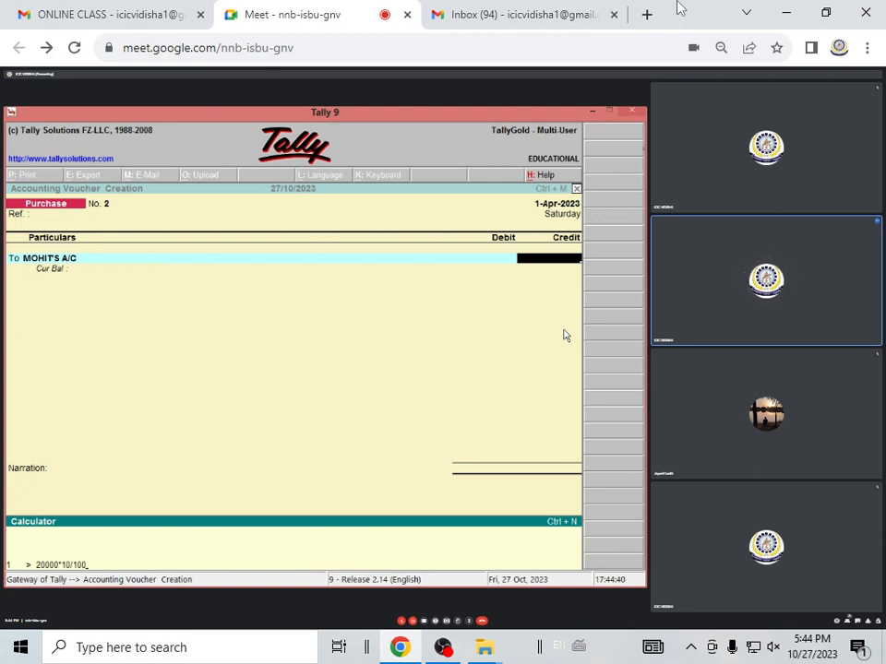
key(Return)
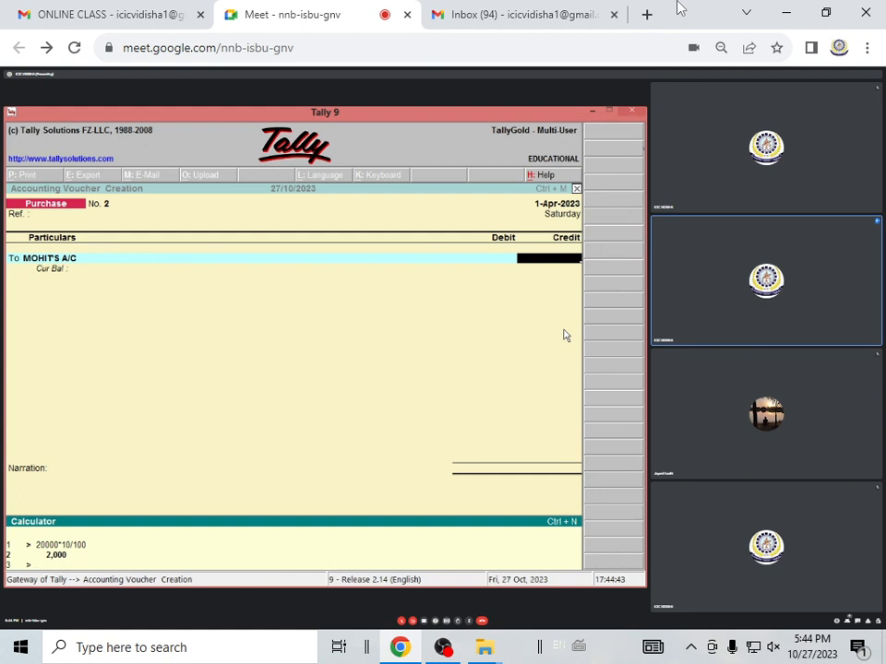
text(2000)
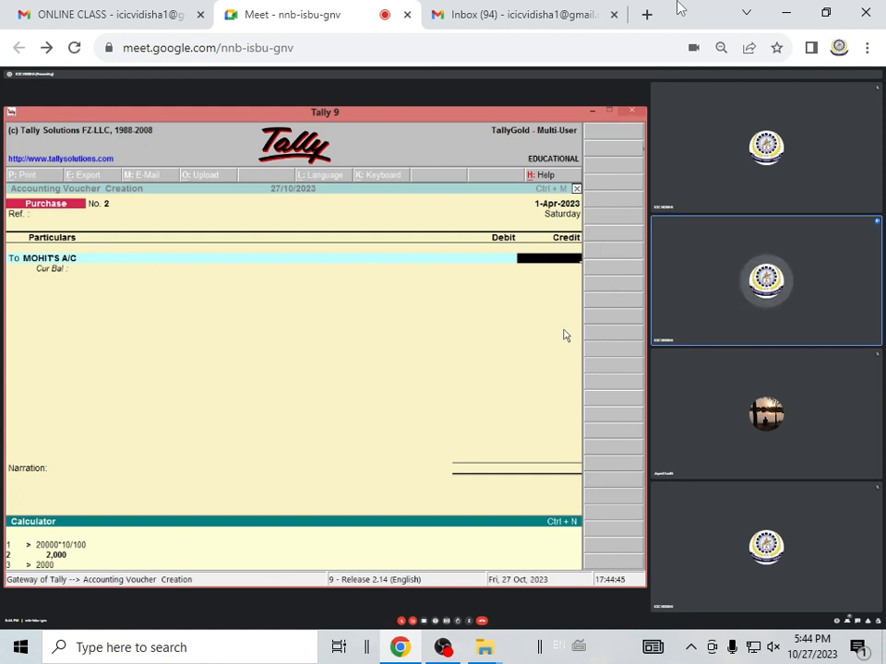
text(0-2000)
key(Return)
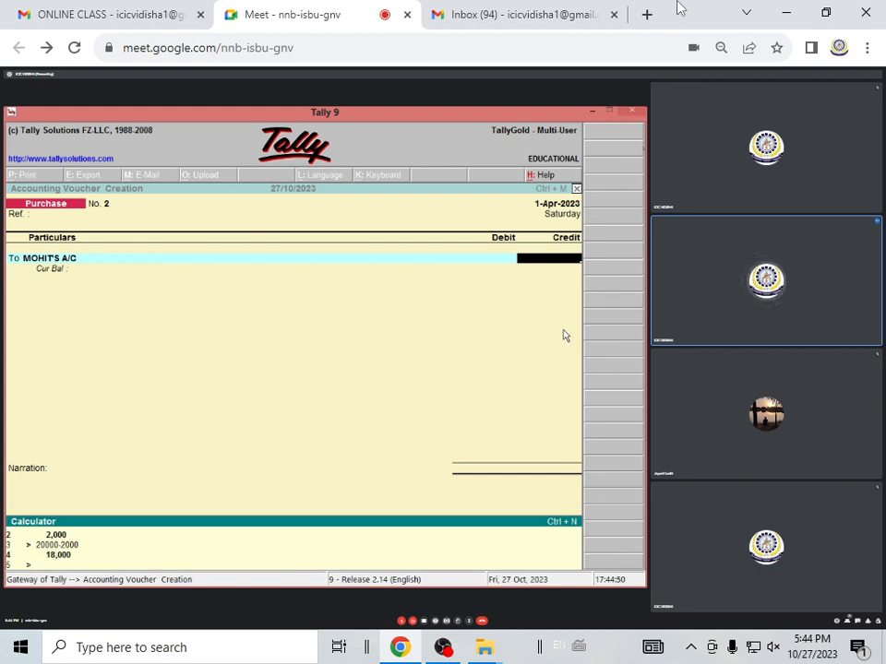
Credit the supplier's account with 18000 and record the bill-wise details as New Ref 2 for the full amount
click(578, 266)
text(18000)
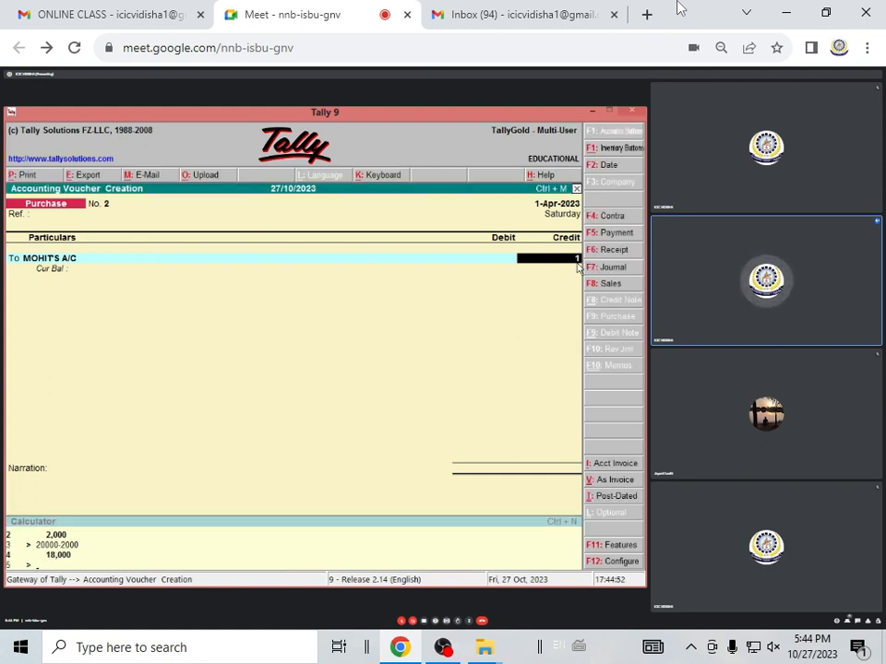
key(Return)
key(Return)
key(Return)
key(Return)
key(Return)
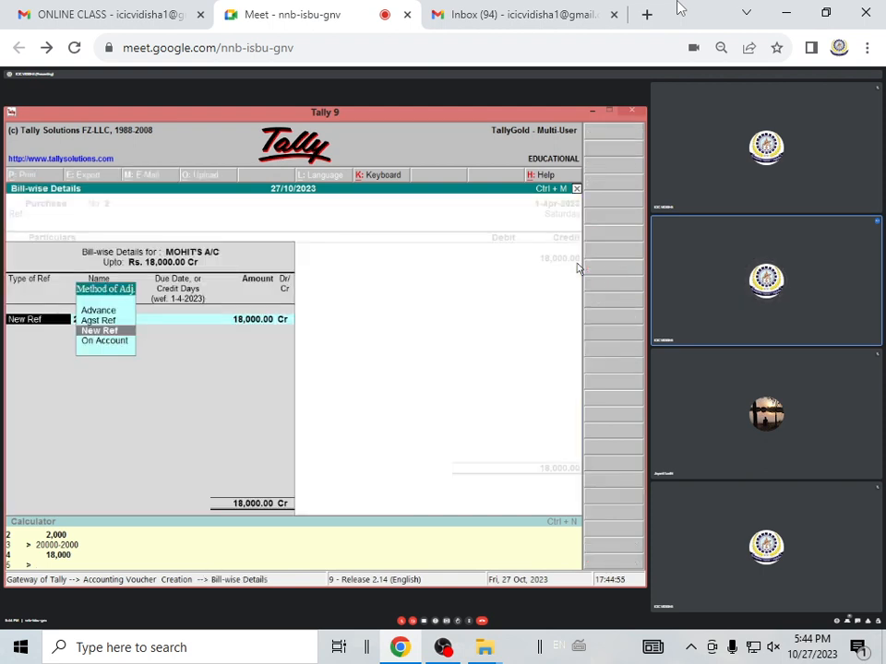
key(Return)
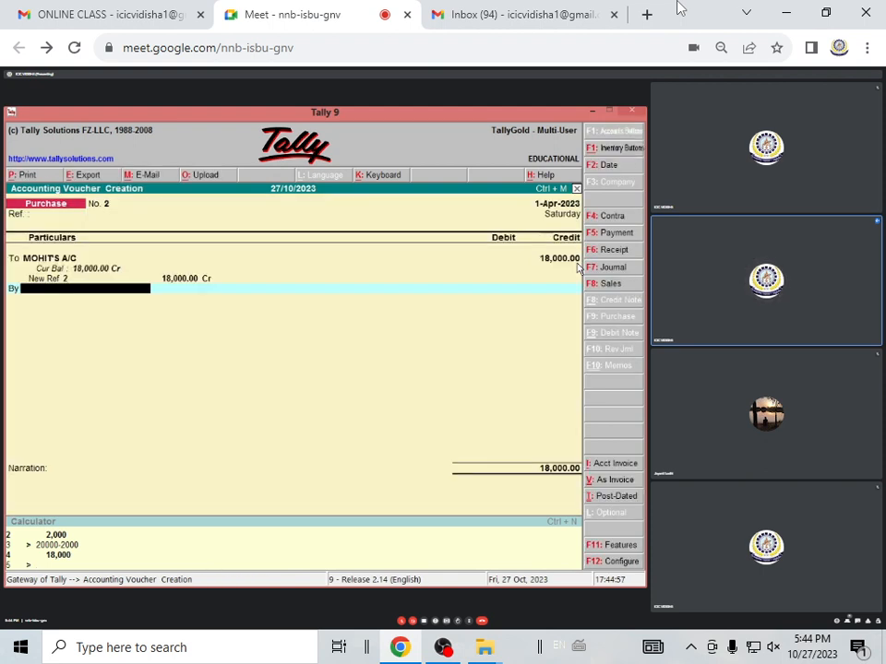
Debit PURCHASE A/C with 18,000.00, leave the inventory allocations and narration blank, and accept the purchase voucher
text(P)
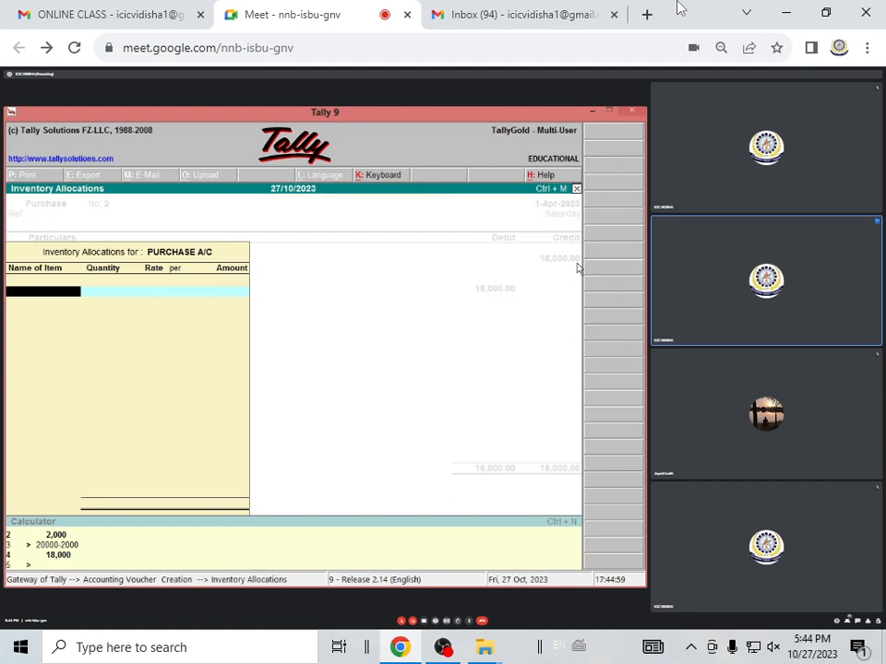
key(Return)
key(Return)
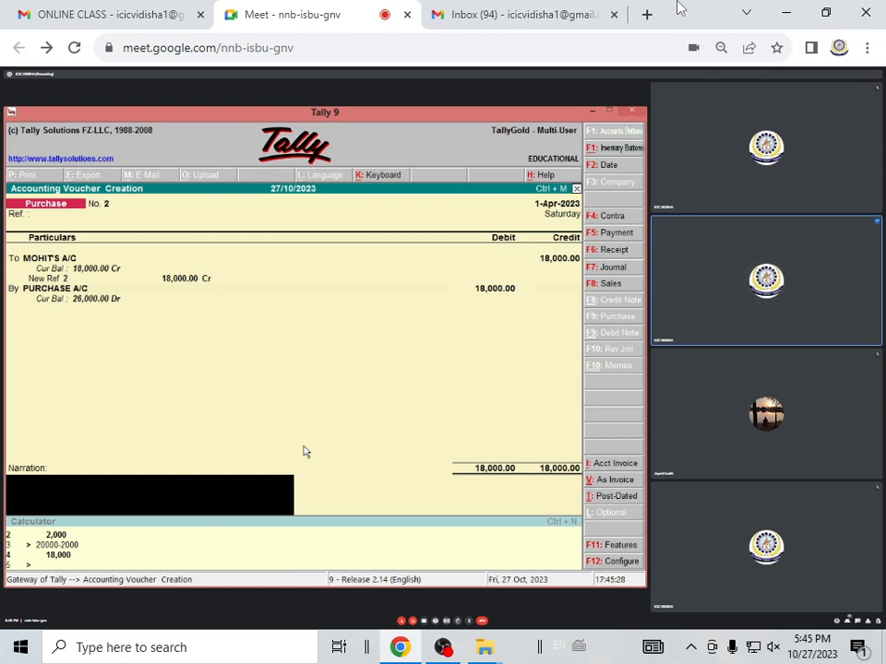
key(Return)
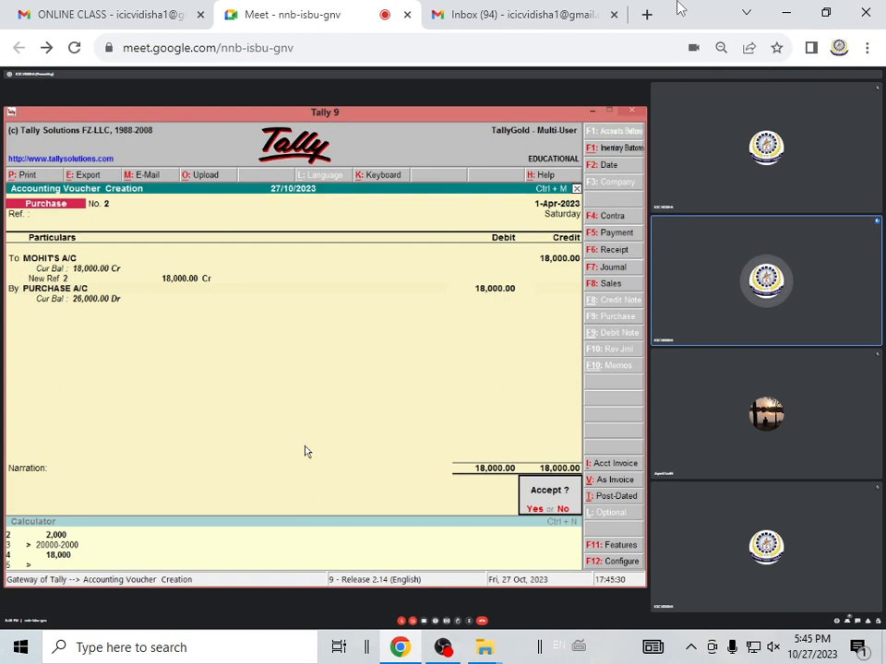
key(Return)
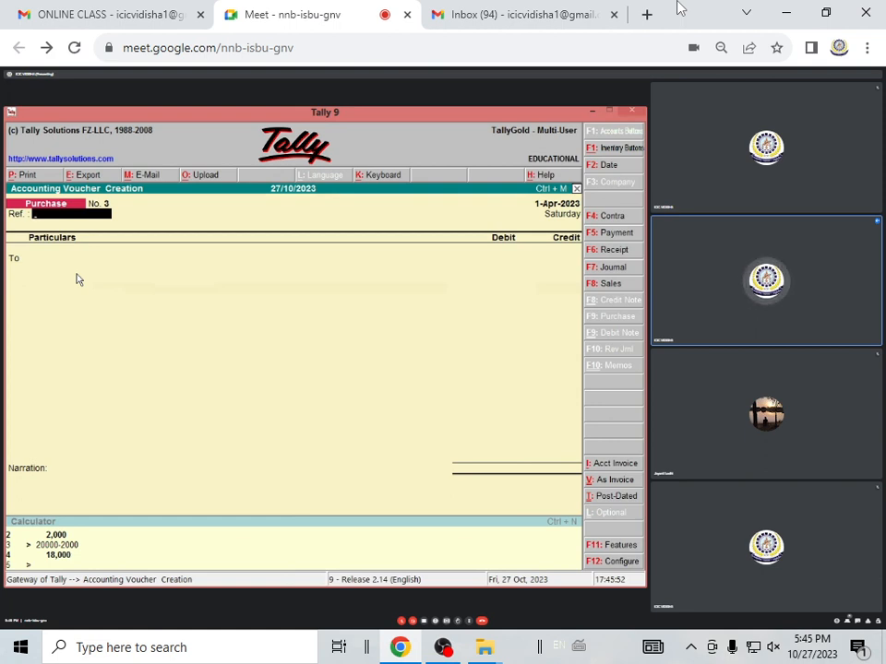
Switch the third purchase voucher to invoice mode and create another supplier's ledger under Sundry Creditors for the party account
click(614, 481)
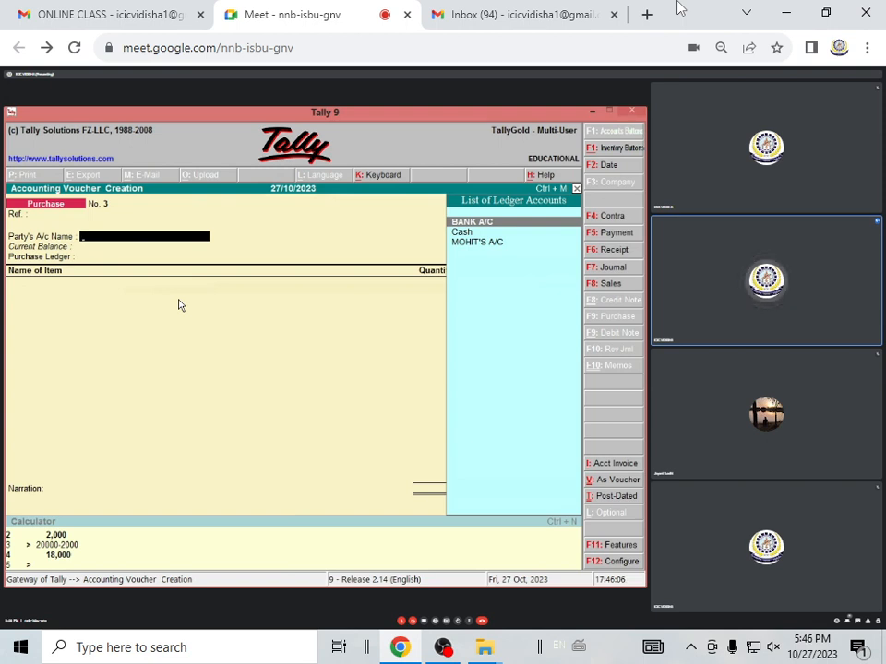
key(alt+c)
text(R)
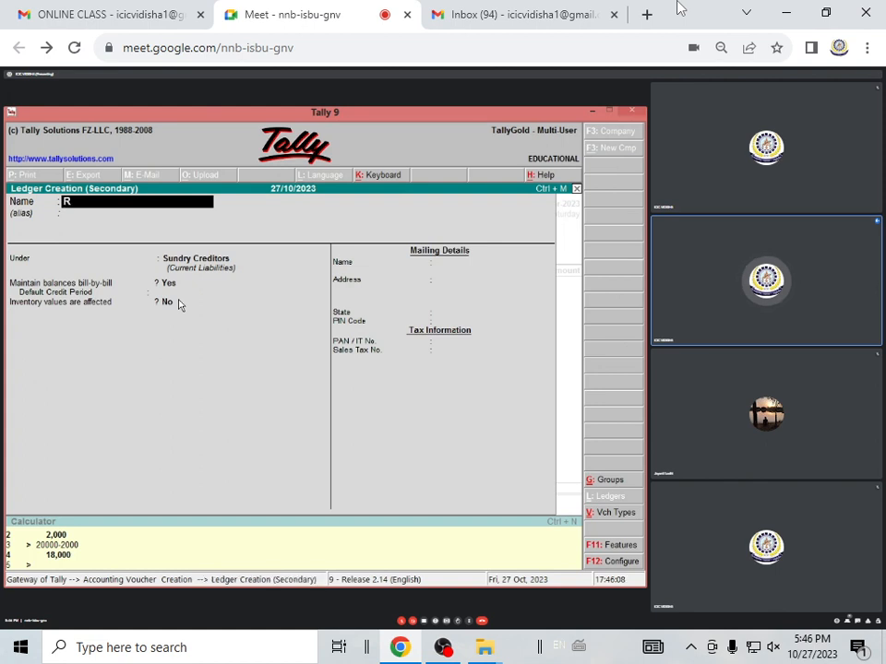
text(AKESH'S)
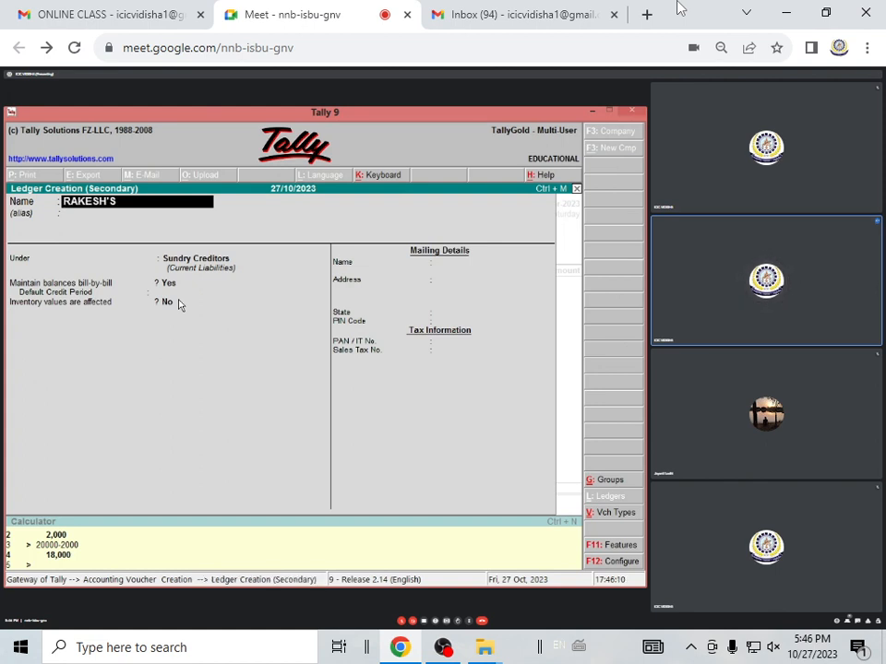
text( A/C)
key(Return)
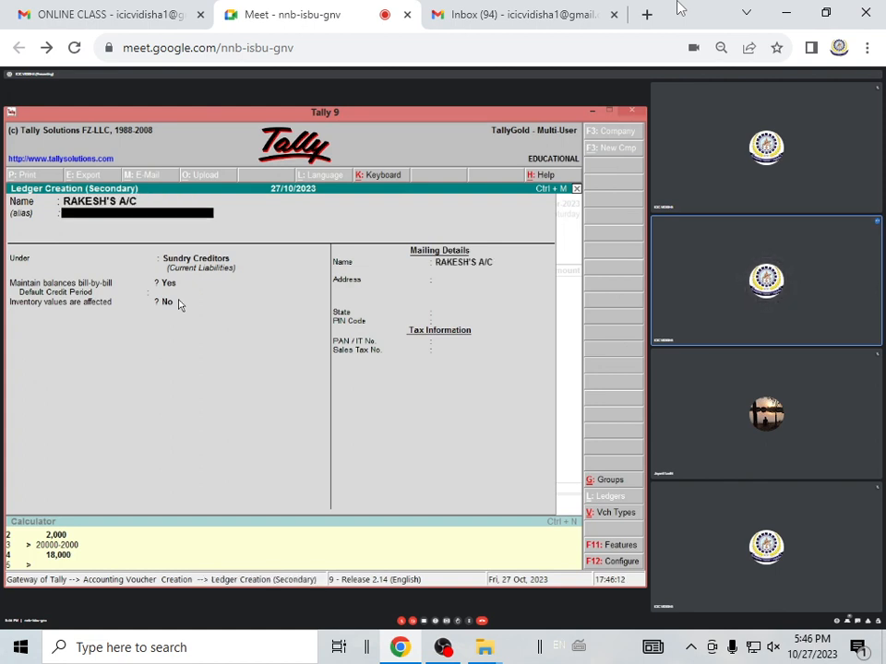
key(Return)
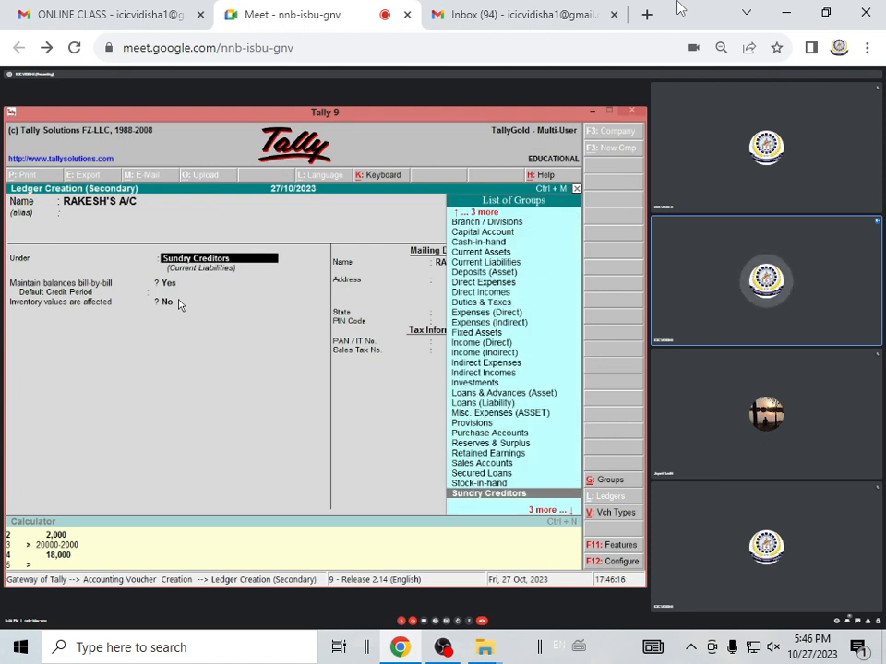
key(Return)
key(Return)
key(Return)
key(Return)
key(Return)
key(ctrl+a)
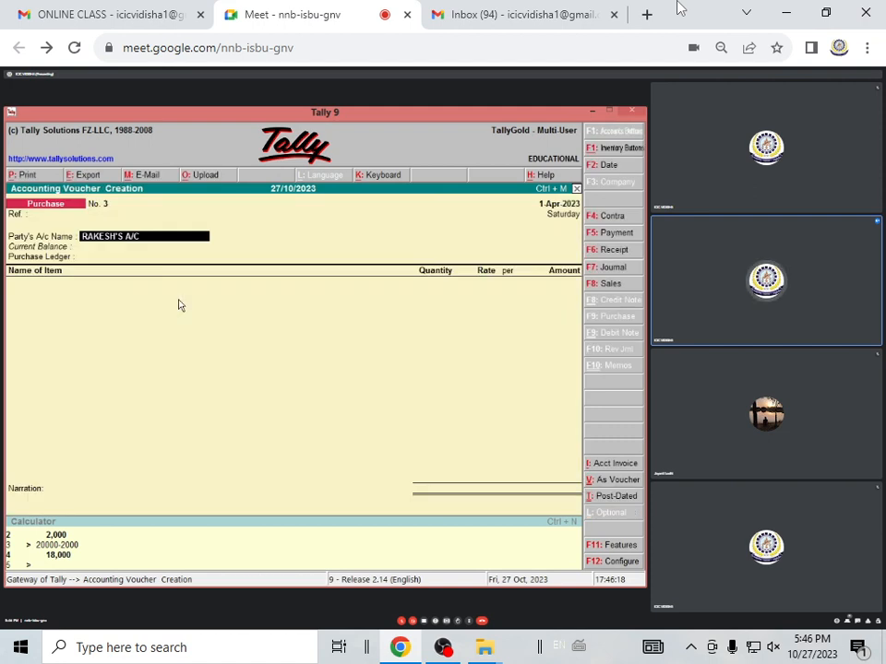
Use the new supplier as the party account and choose PURCHASE A/C as the purchase ledger
key(Return)
key(Return)
key(ctrl+a)
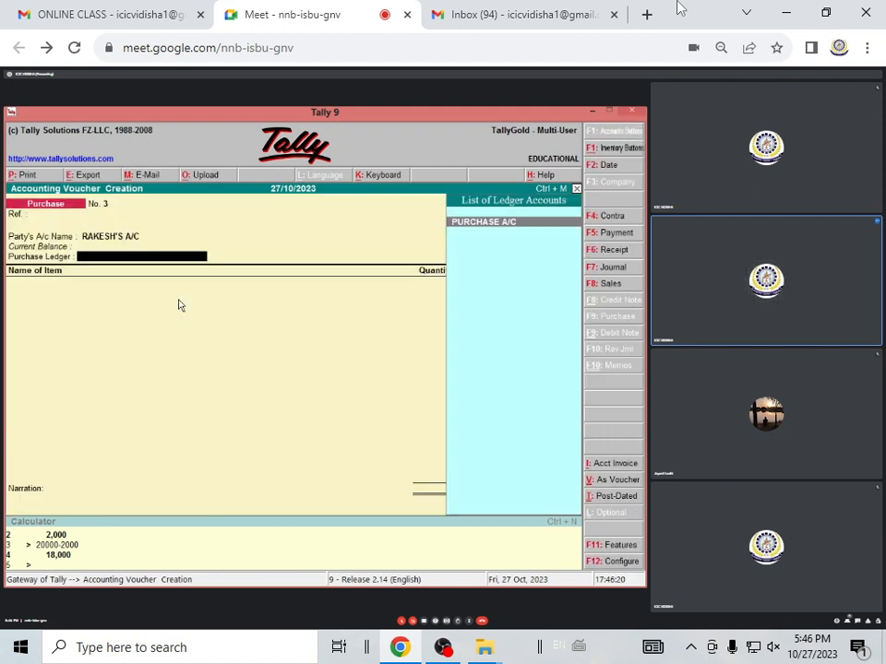
key(Return)
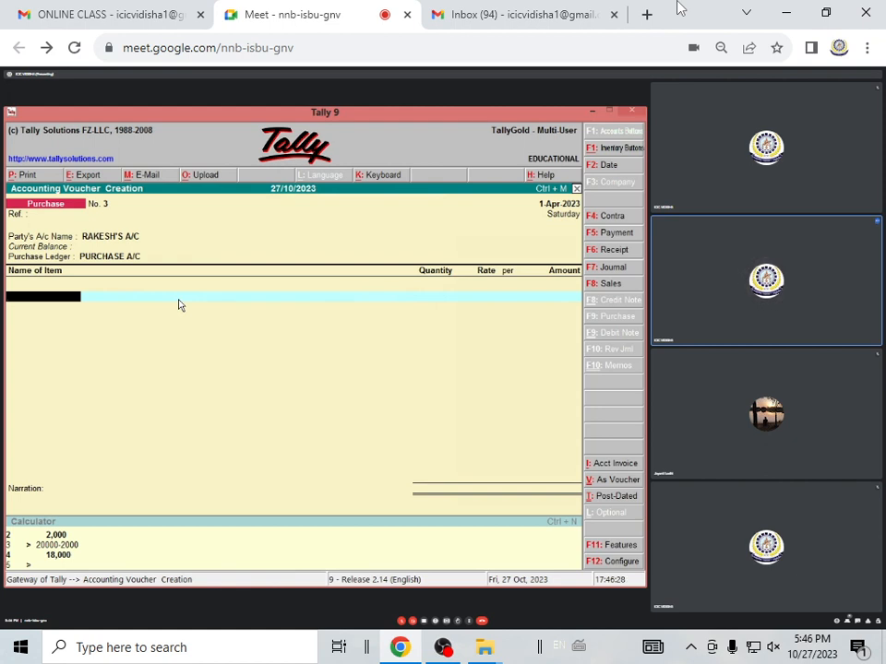
Start a new stock item for the invoice's first line, name it TABLE and leave the alias blank
key(space)
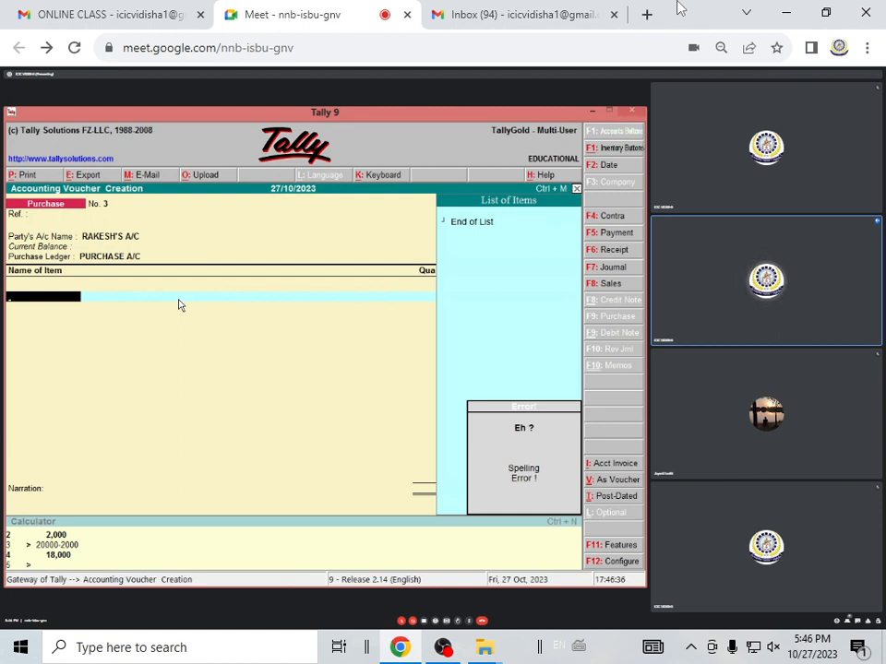
key(alt+c)
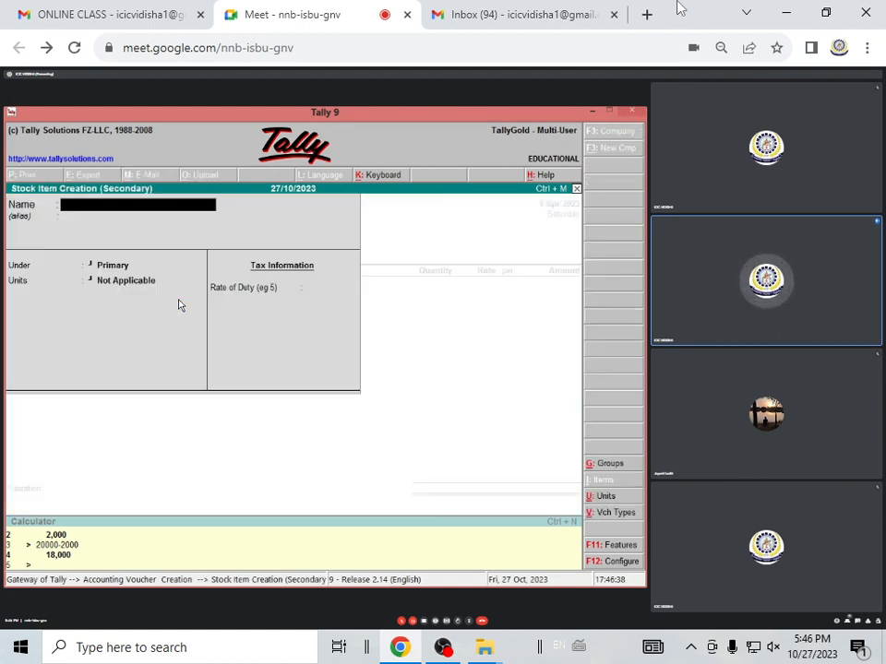
text(TABLE)
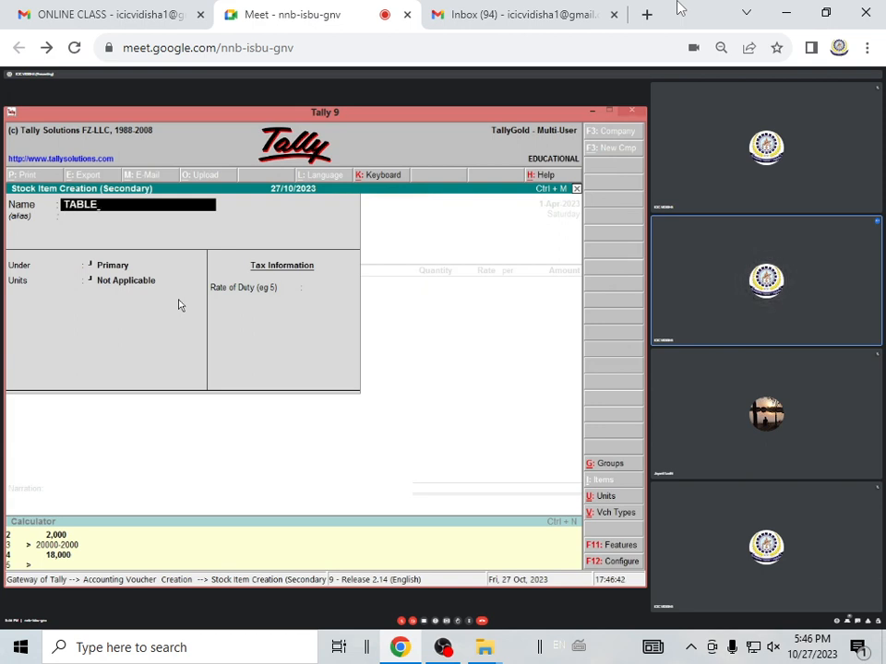
key(Return)
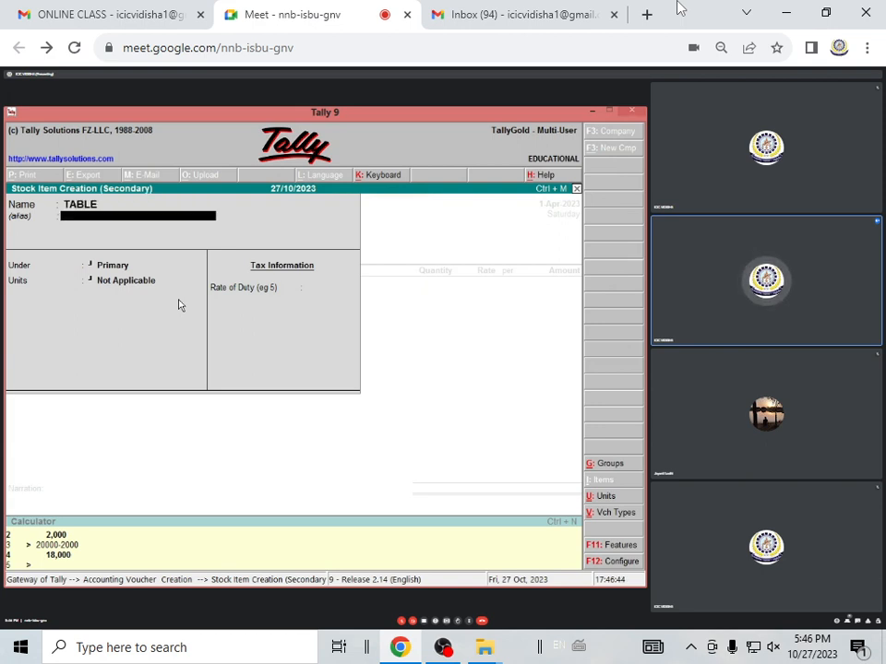
key(Return)
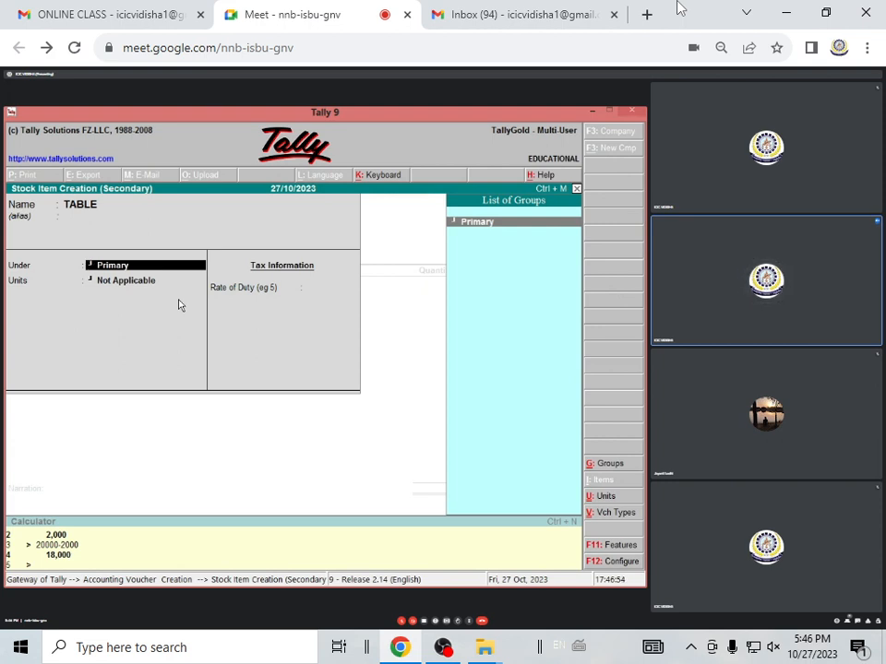
Create a stock group named TABLE under Primary for the new item, keeping item quantities from being added
key(alt+c)
text(TABLE)
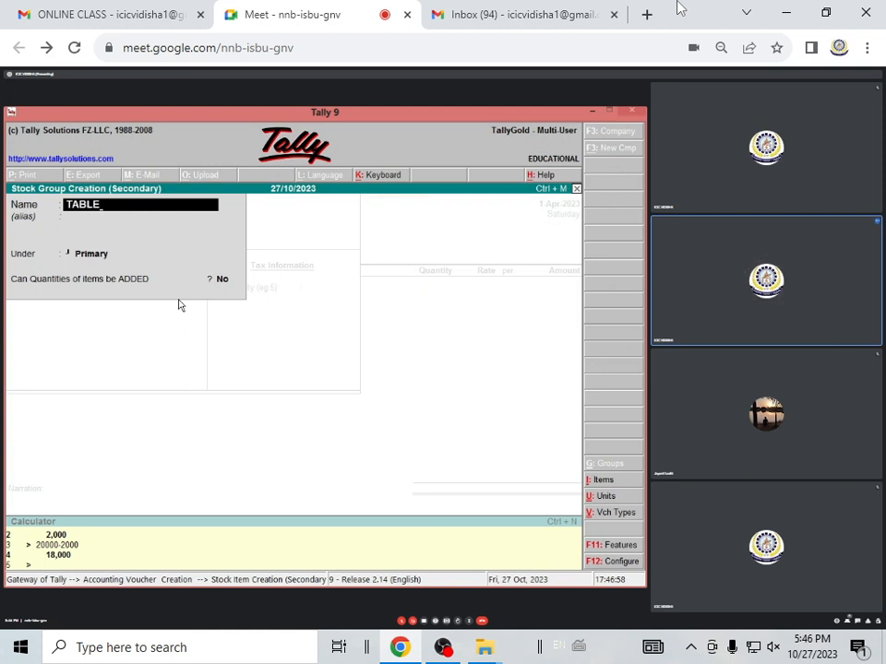
key(Return)
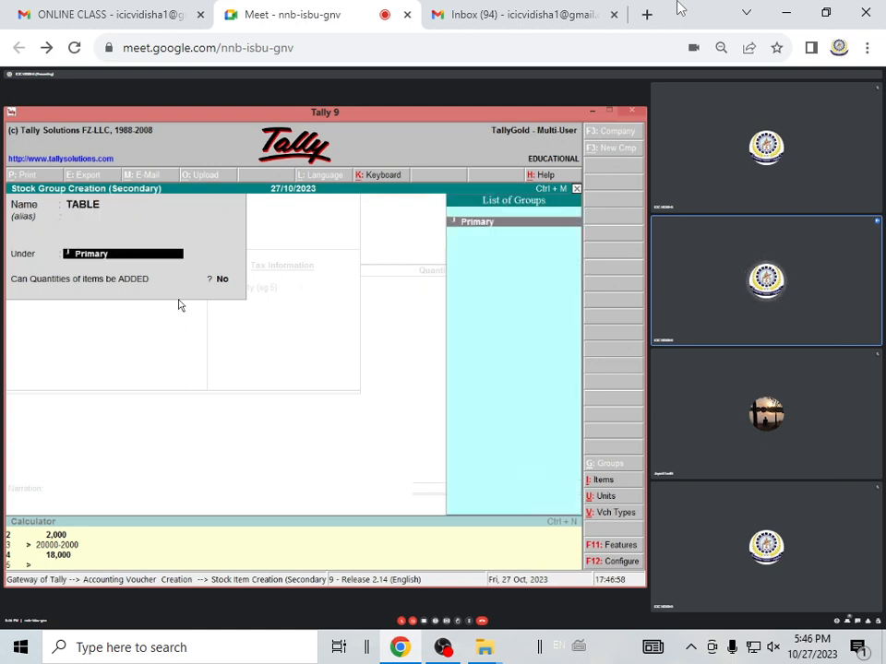
key(Return)
key(Return)
key(Return)
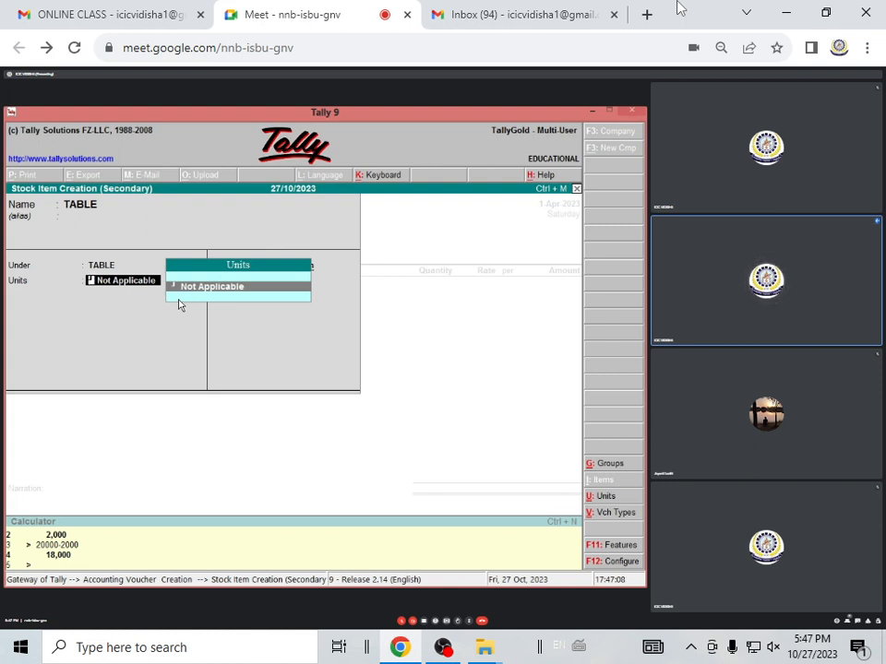
Create a simple unit with the symbol PCS and 0 decimal places for TABLE, and accept the stock item
key(alt+c)
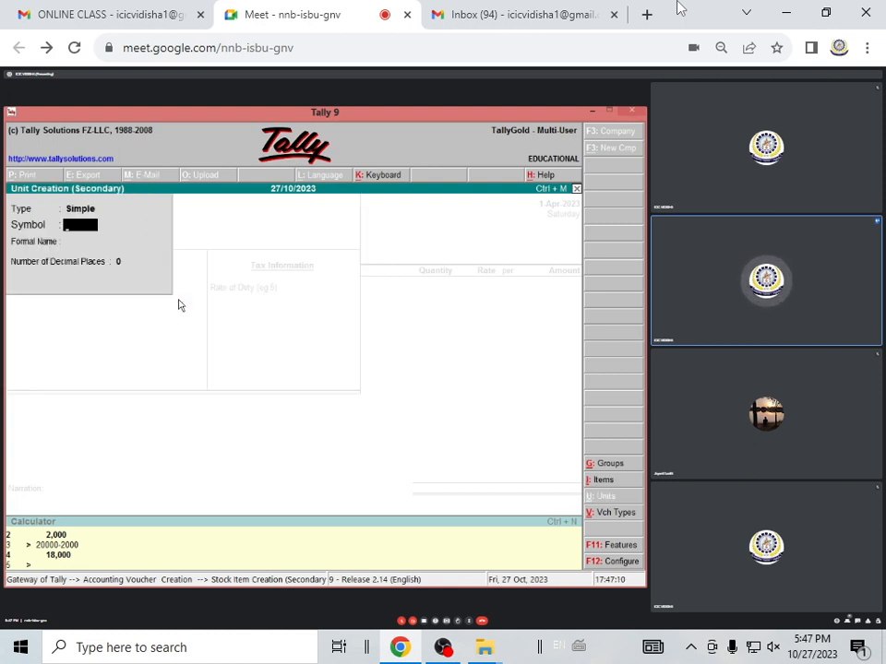
text(PCA)
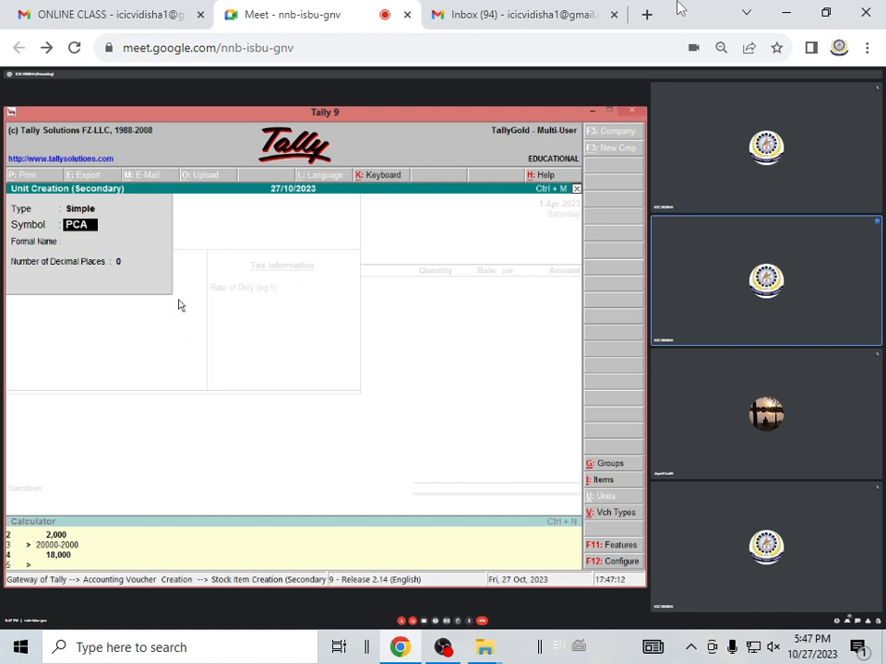
key(BackSpace)
text(S)
key(Return)
key(Return)
key(Return)
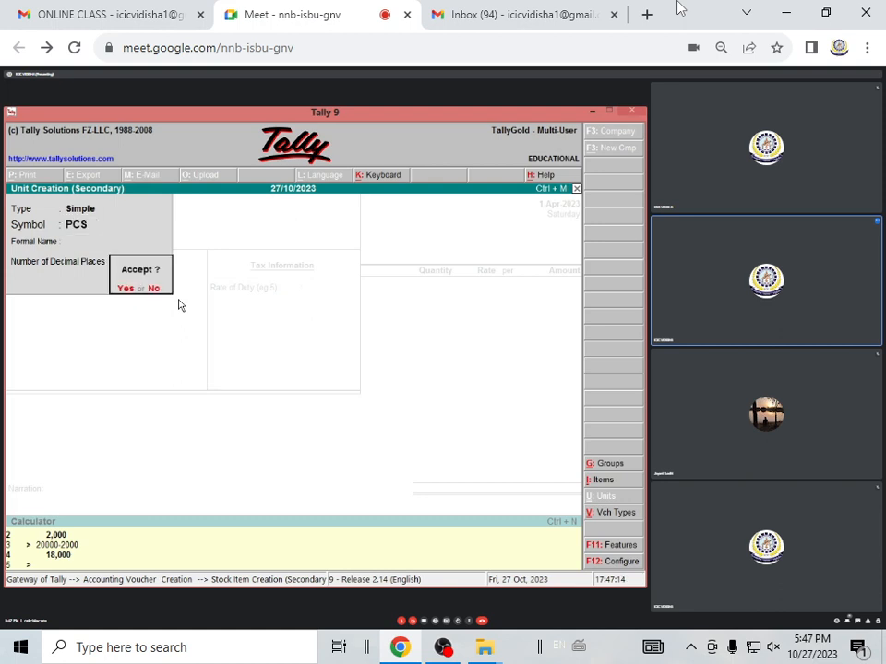
key(Return)
key(Return)
key(Return)
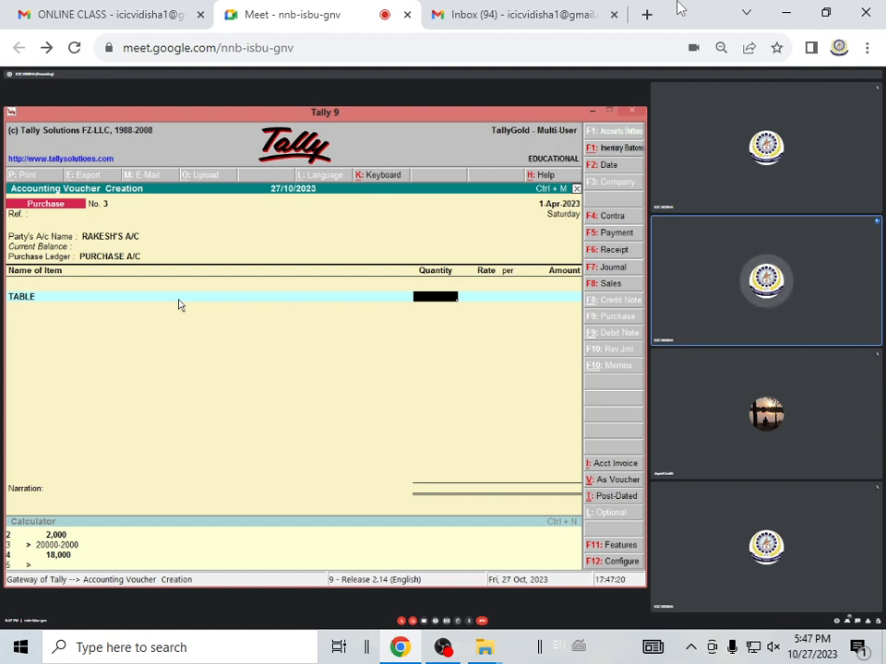
Enter a quantity of 5 PCS at a rate of 1800 per piece for TABLE and complete the line
text(5)
key(Return)
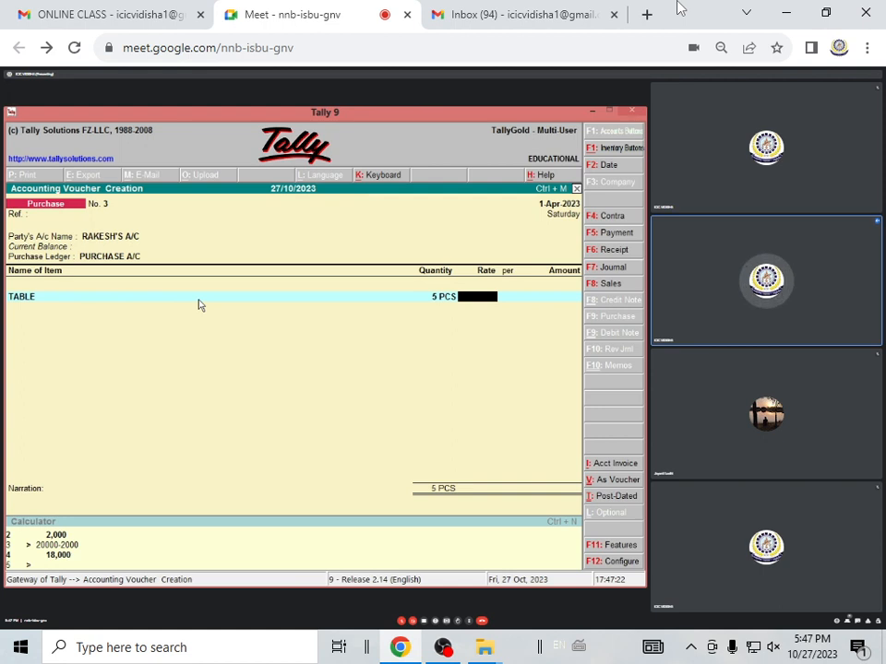
text(1800)
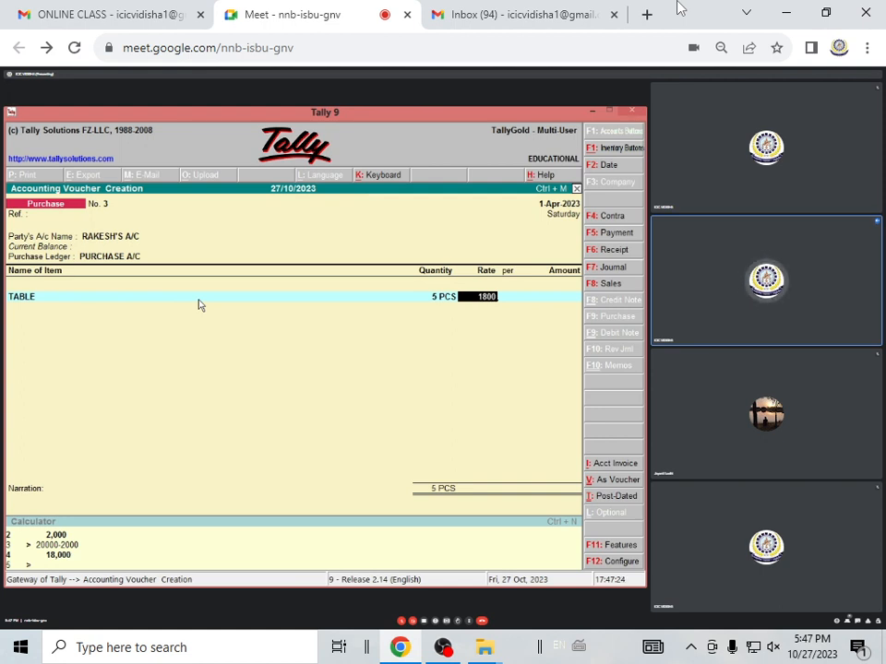
key(Return)
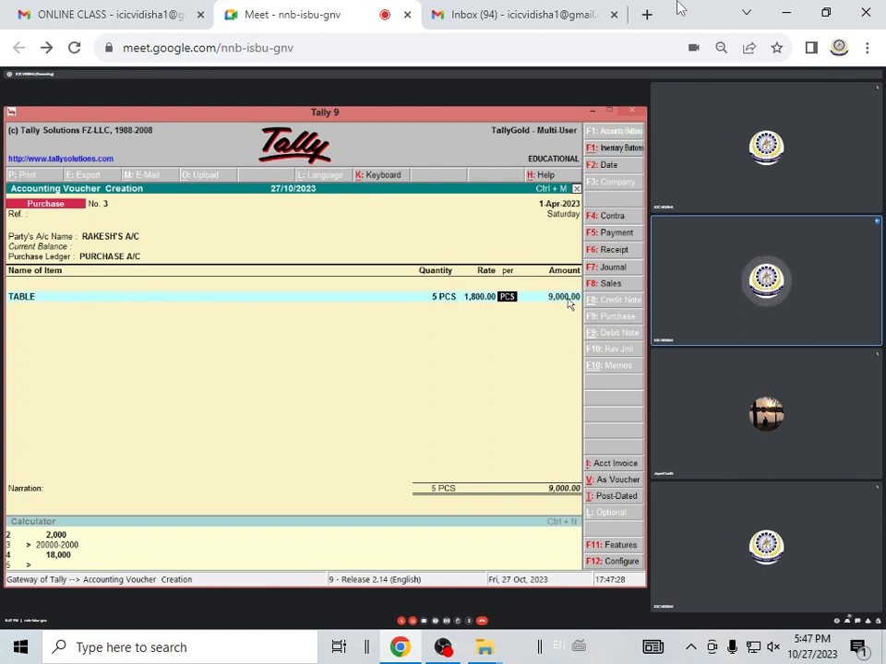
key(Return)
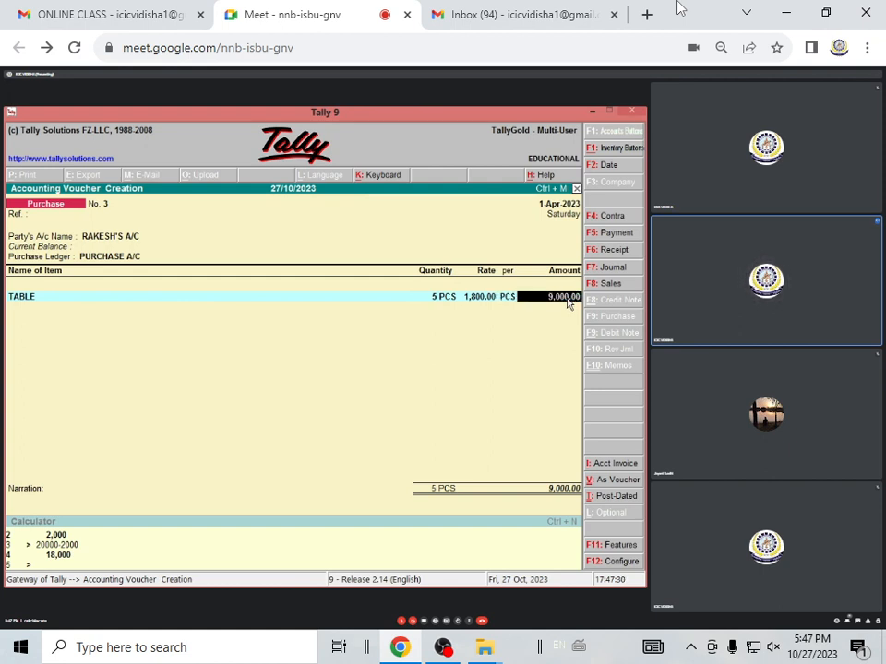
key(Return)
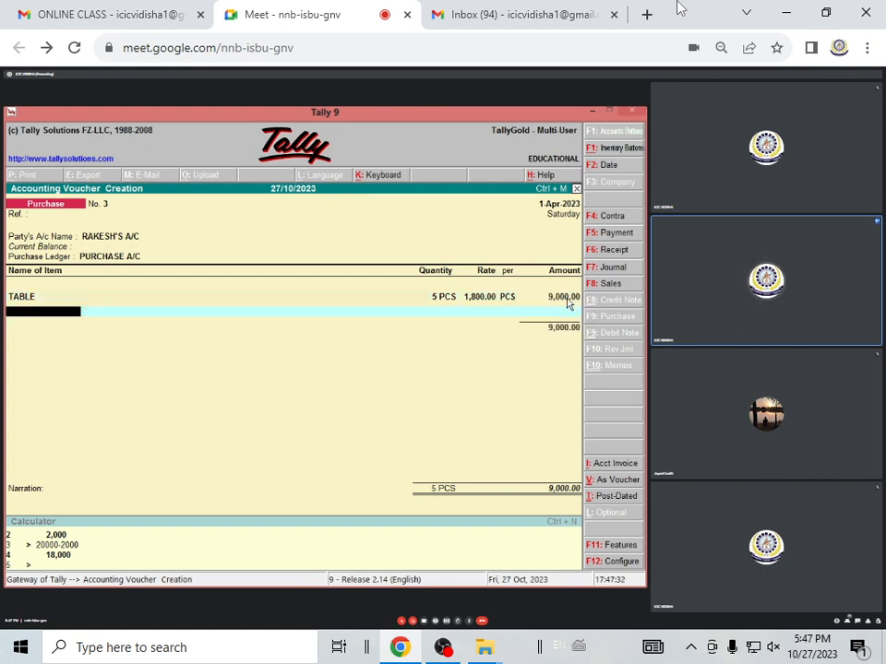
Start another stock item for the second invoice line, name it SPEAKER and leave the alias blank
key(alt+c)
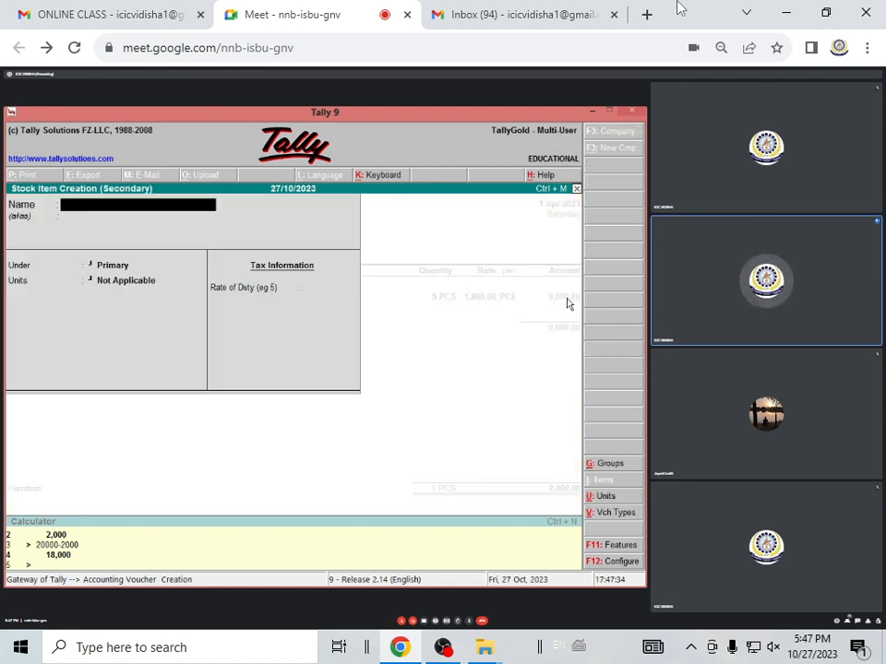
text(SPE)
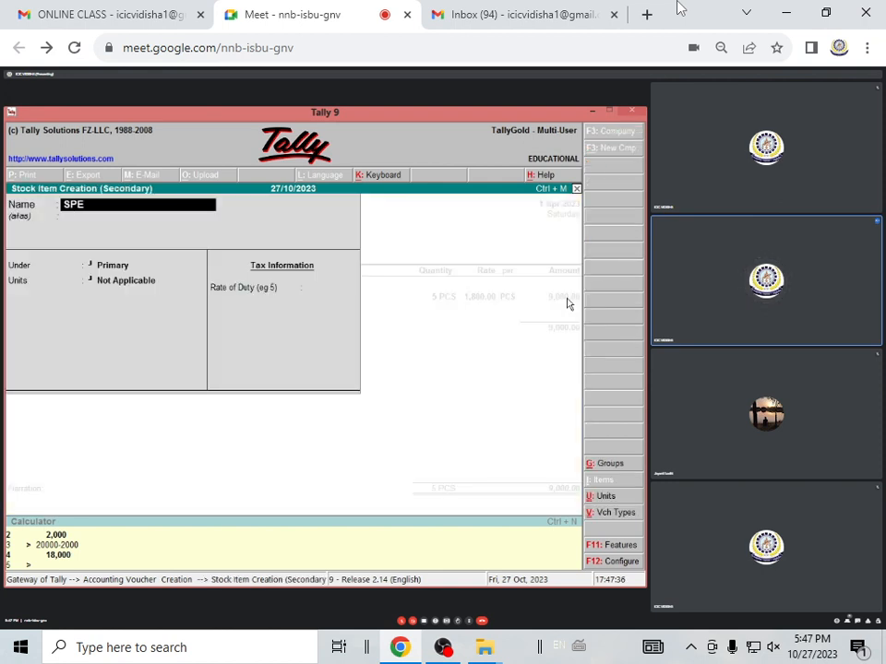
text(ARKER)
key(Return)
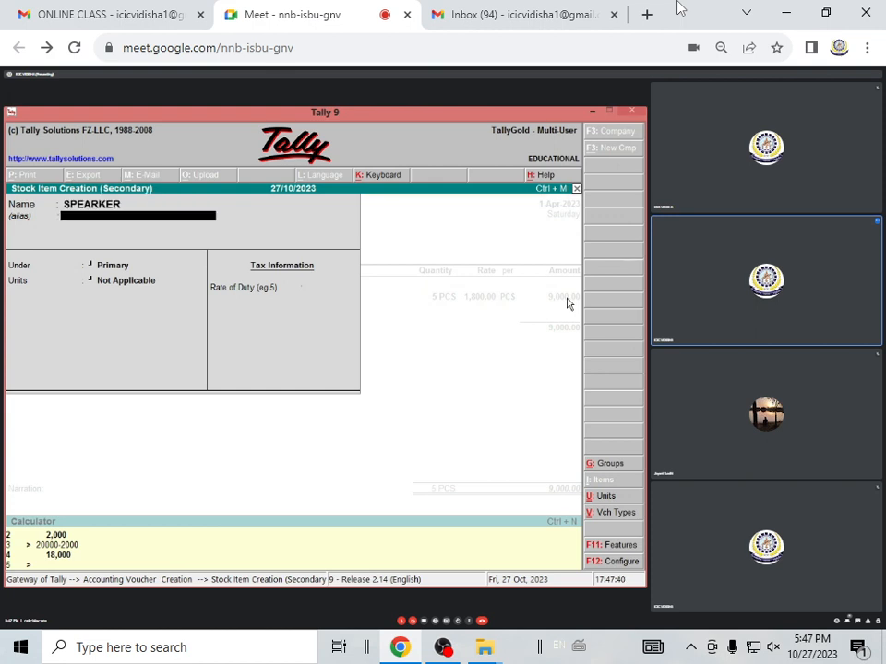
key(BackSpace)
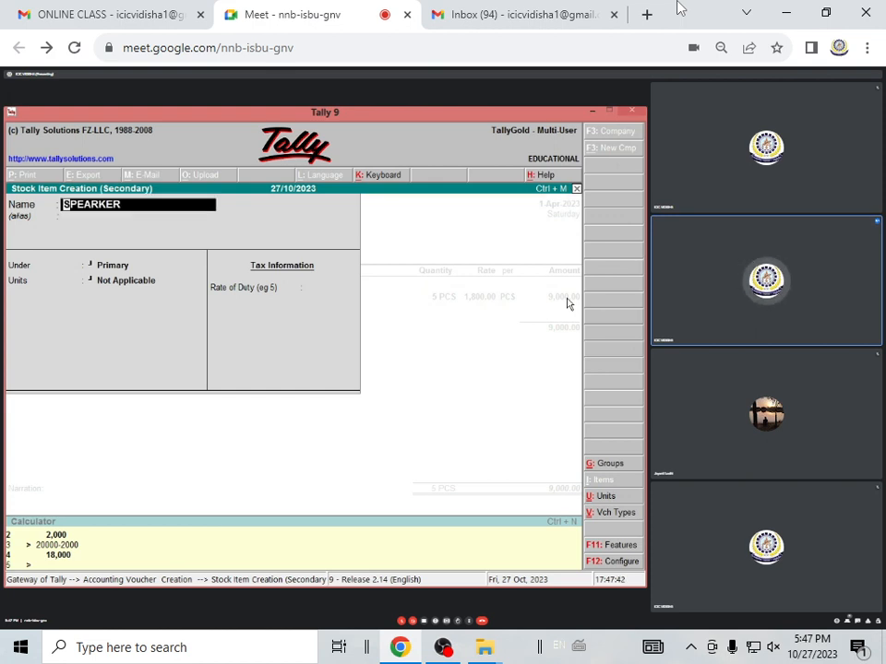
text(SPE)
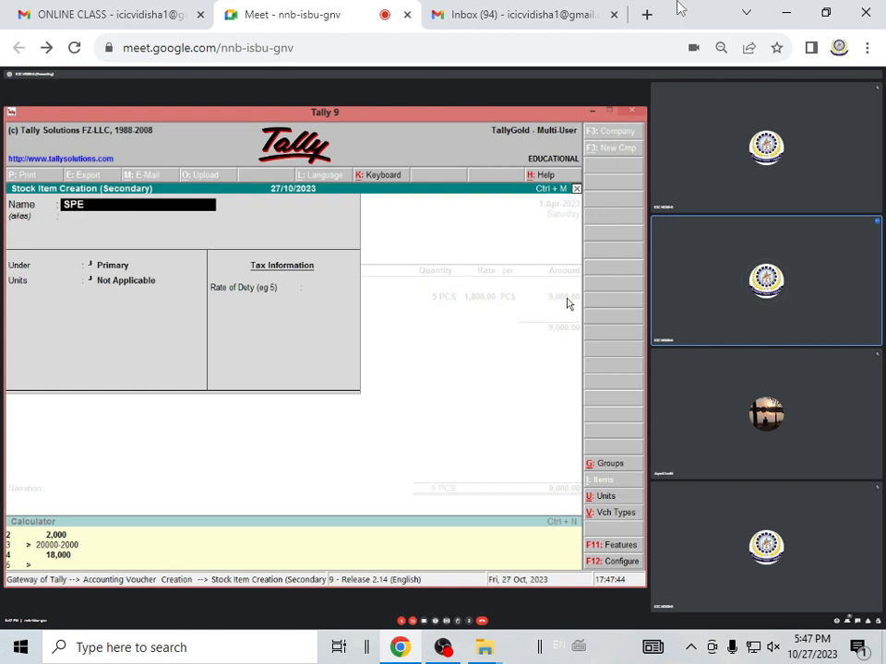
text(AKER)
key(Return)
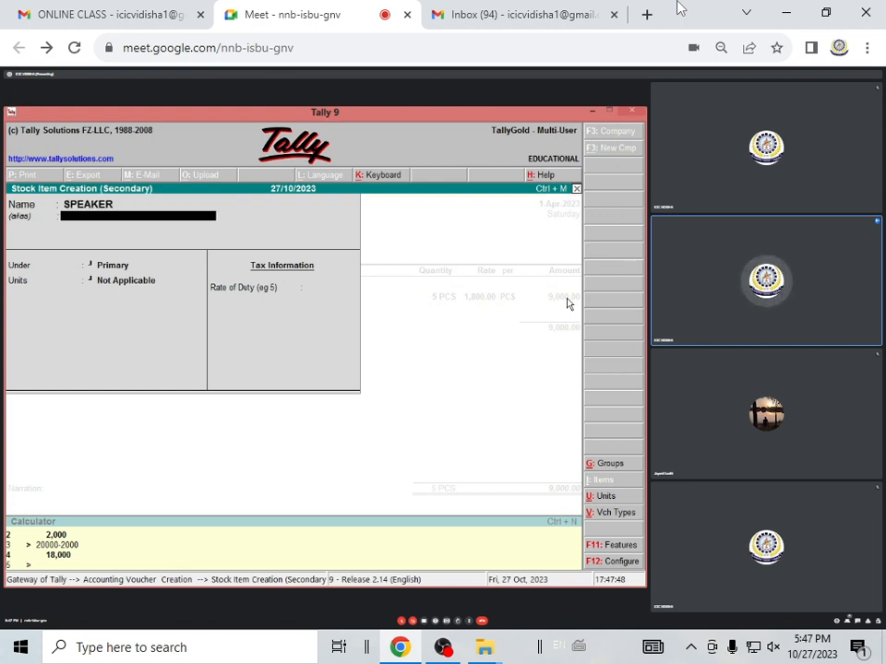
key(Return)
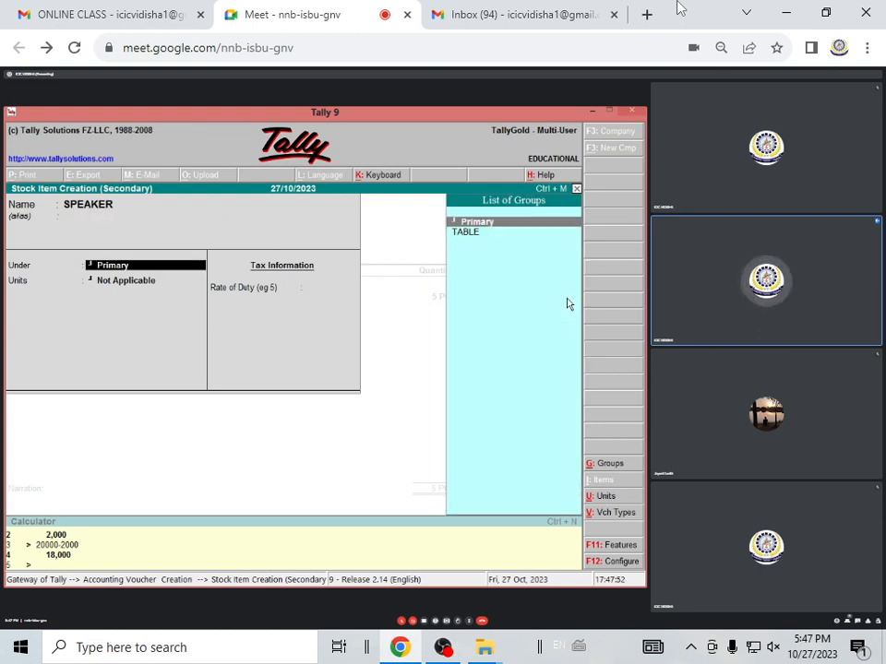
Create a stock group named SPEAKER under Primary for the second item, keeping item quantities from being added
key(alt+c)
text(S)
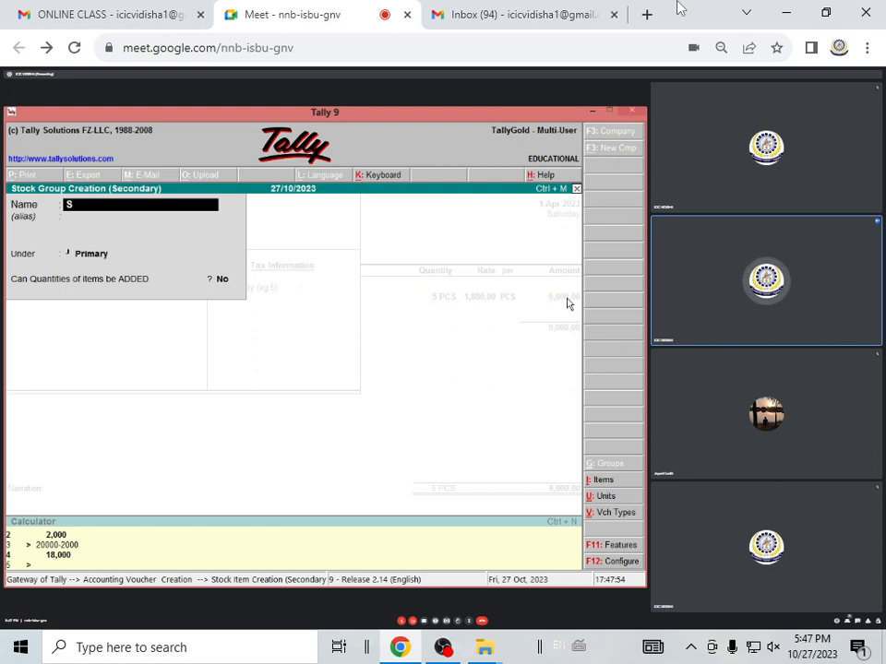
text(PEAR)
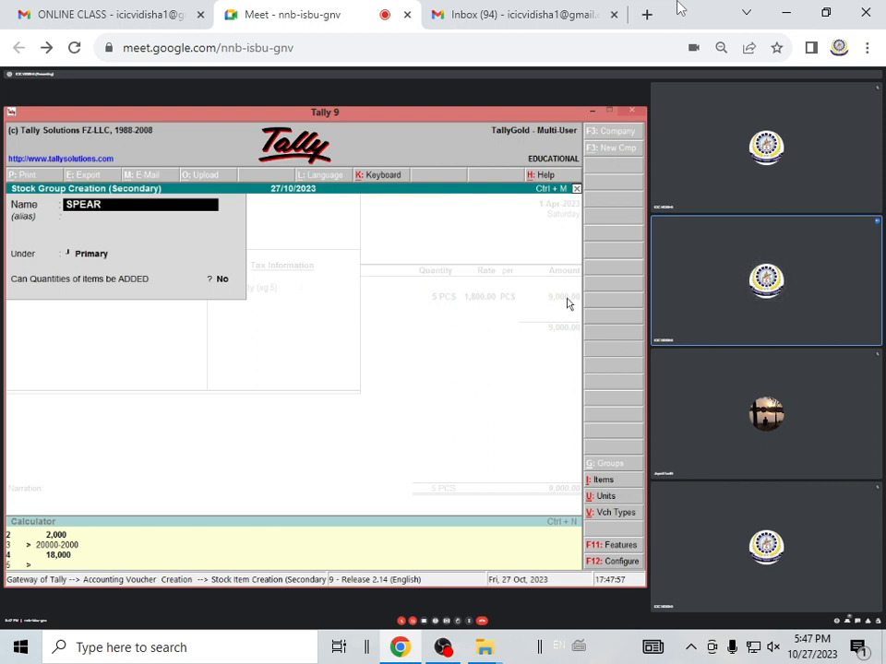
key(BackSpace)
text(KER)
key(Return)
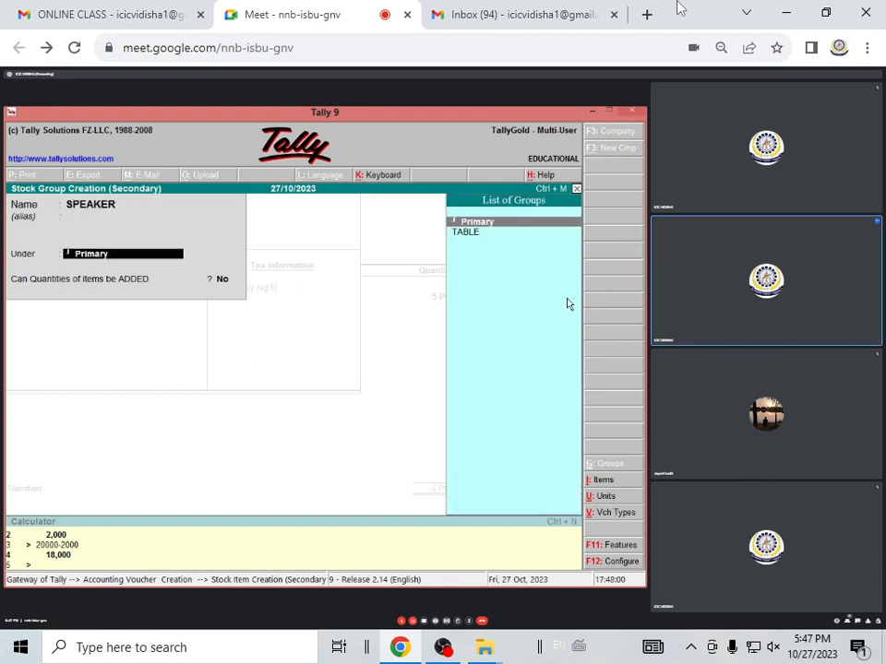
key(Return)
key(Return)
key(Return)
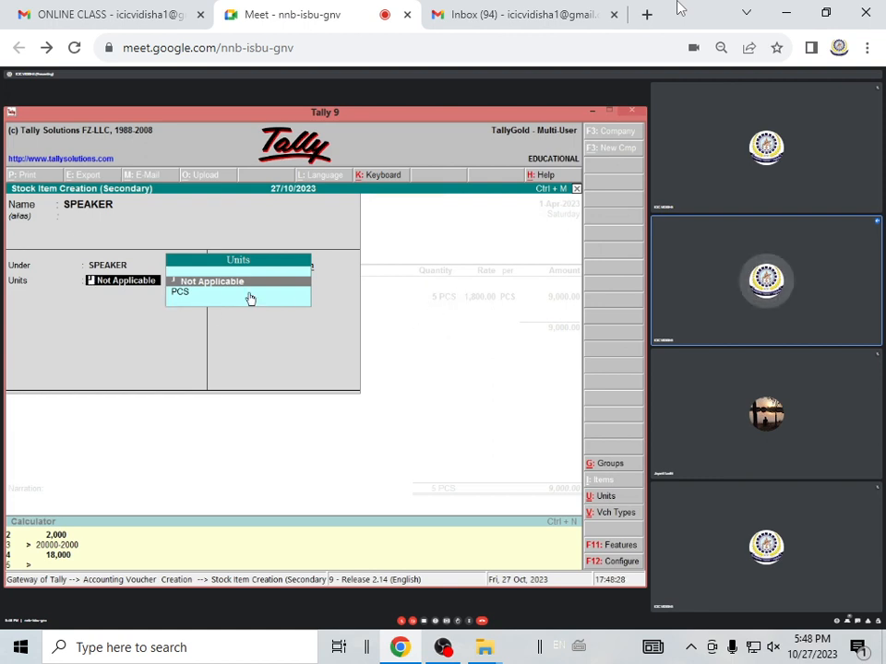
Leave the SPEAKER item's units as Not Applicable and accept the stock item
key(Return)
key(Return)
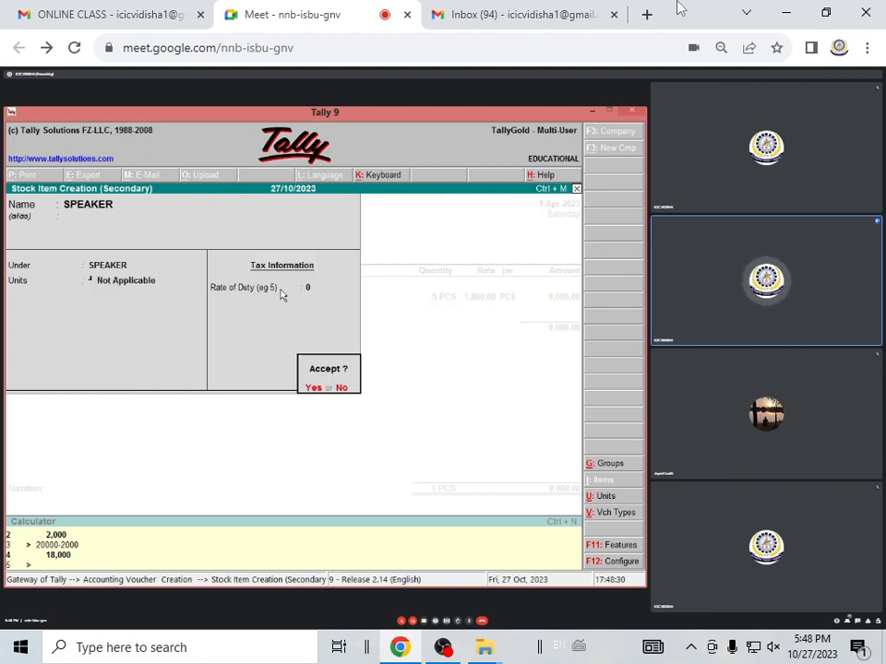
key(Return)
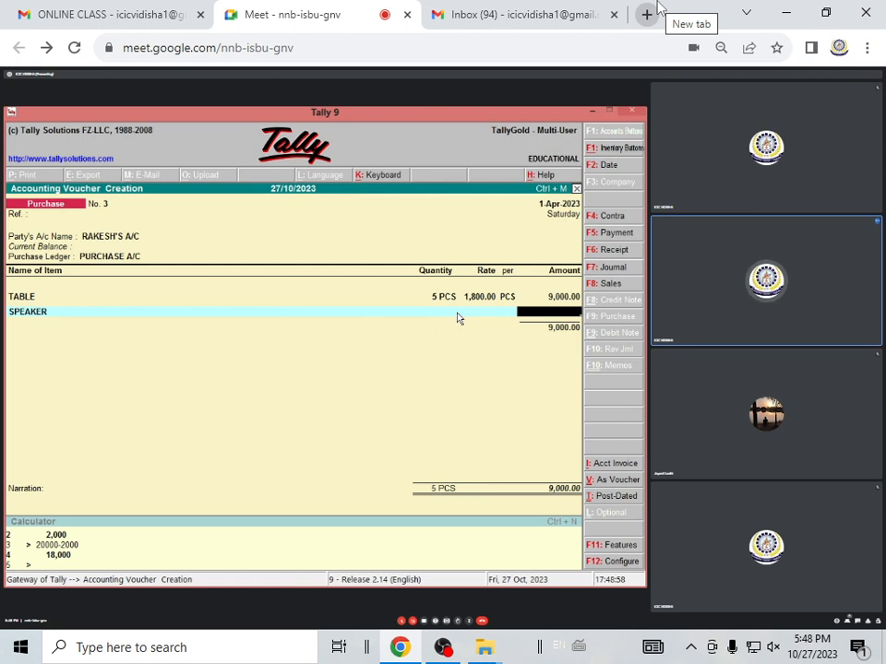
Discard the unfinished purchase voucher and open the SPEAKER stock item for alteration
key(Escape)
key(Return)
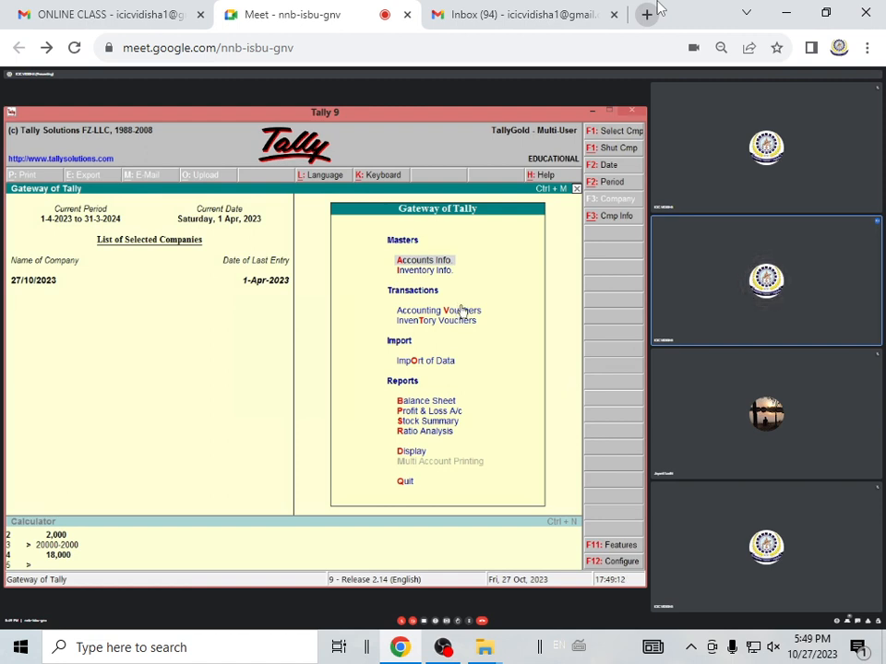
click(417, 277)
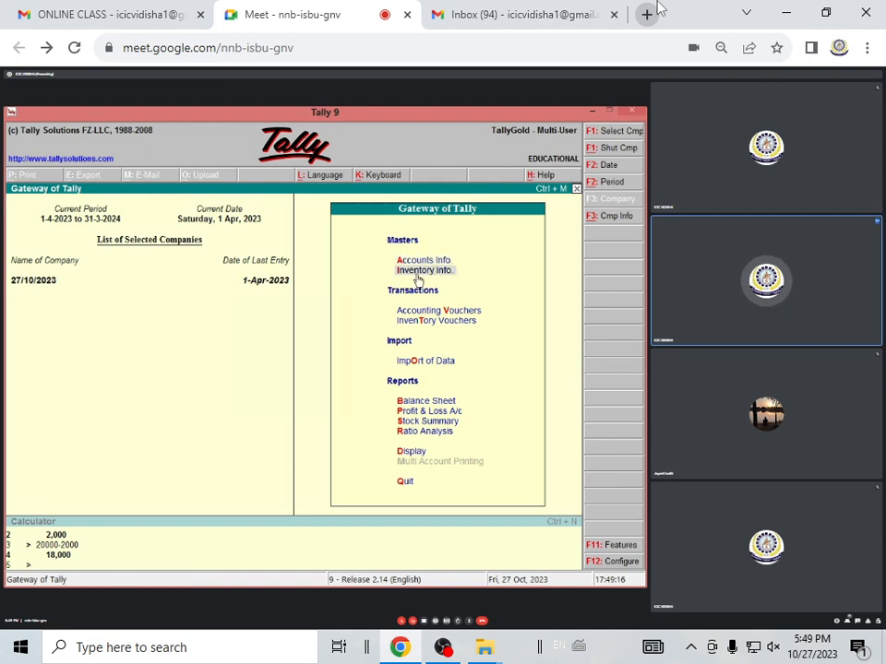
click(417, 278)
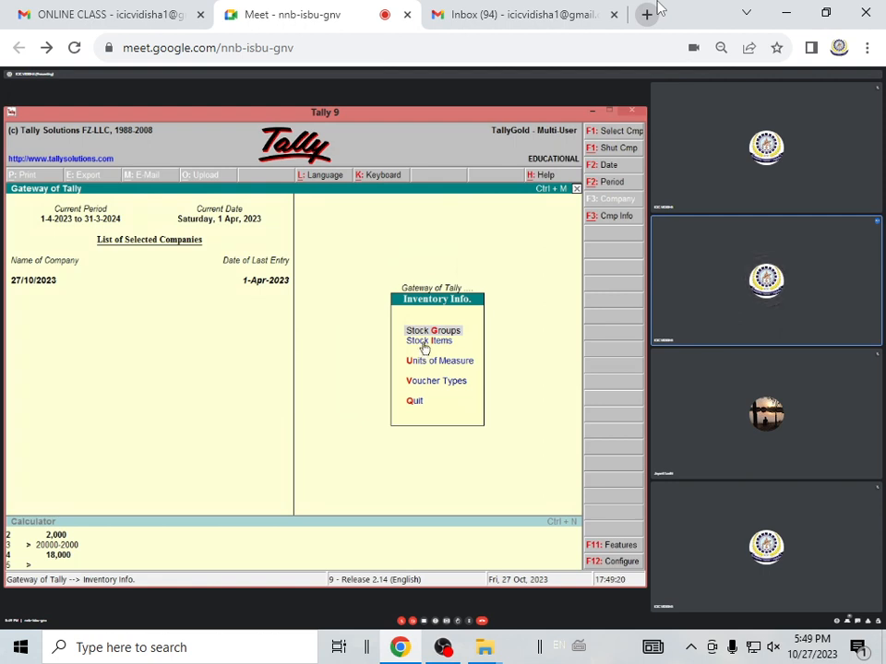
click(424, 346)
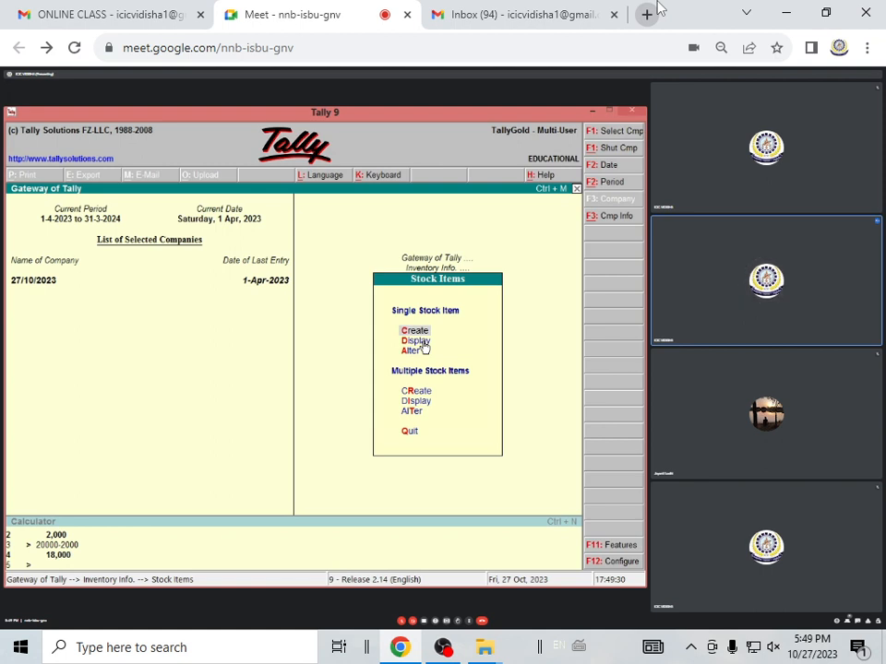
key(Down)
key(Down)
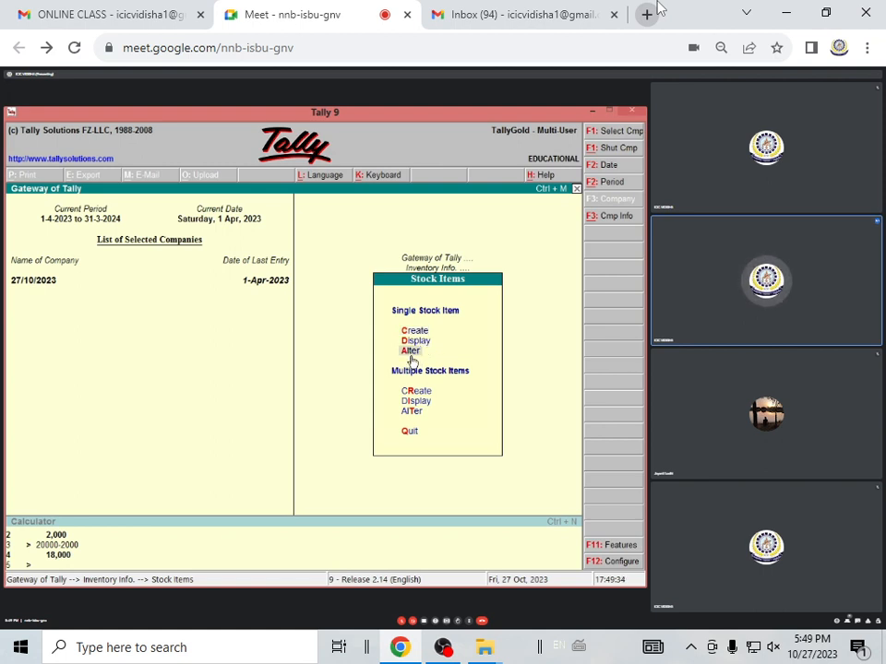
key(Return)
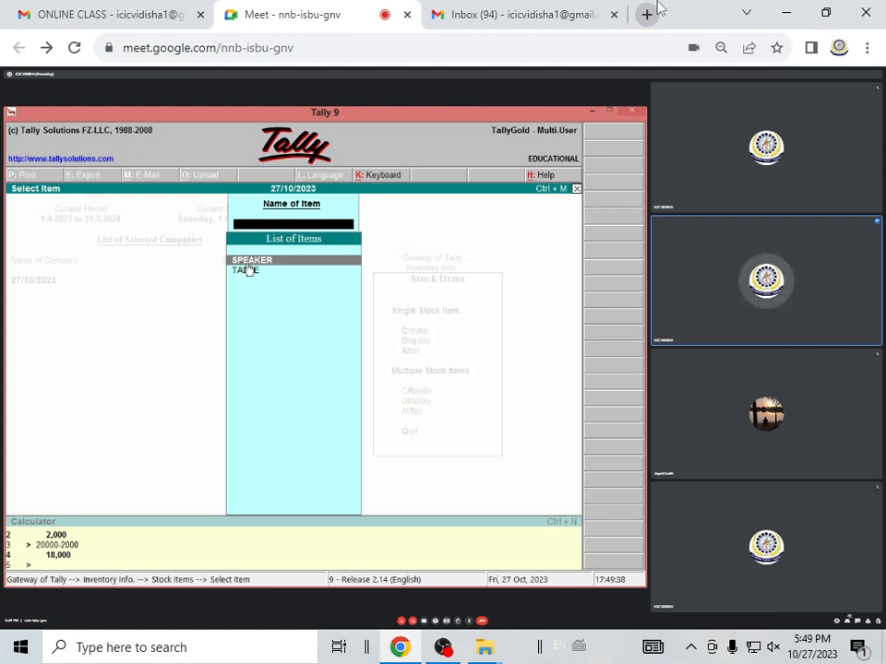
key(Return)
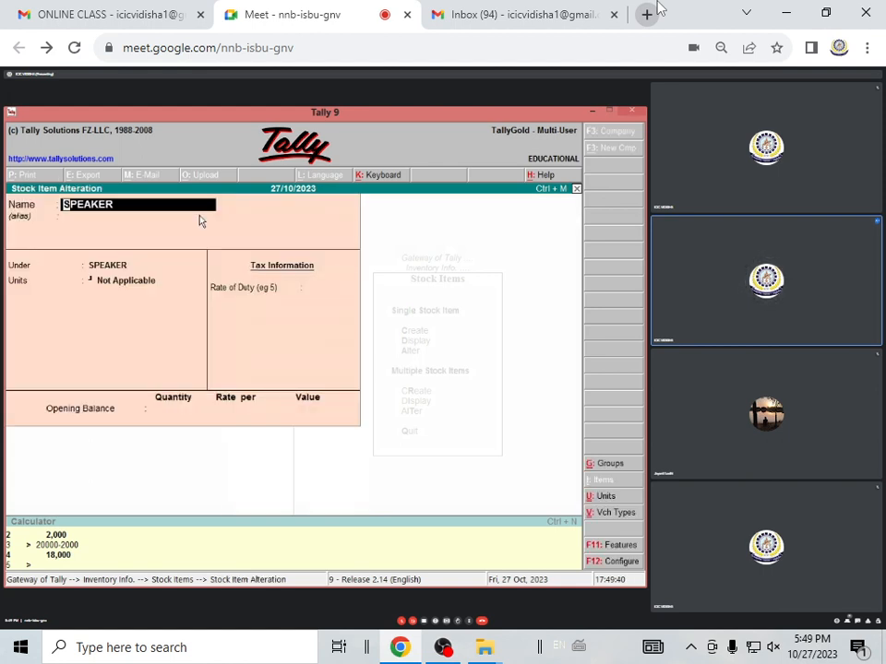
Set the SPEAKER item's units to PCS, accept the alteration and return to the Gateway of Tally
key(Return)
key(Return)
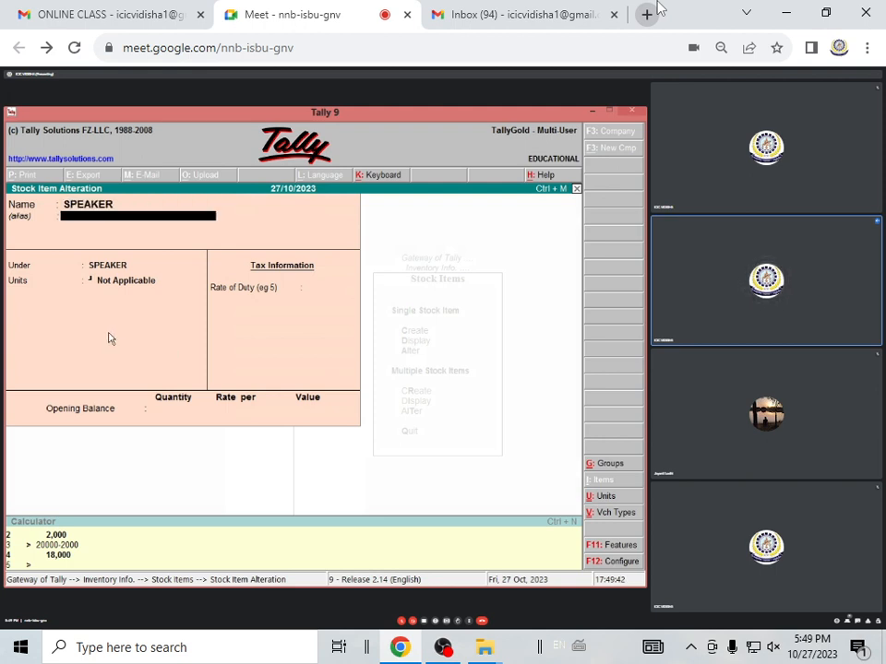
key(Return)
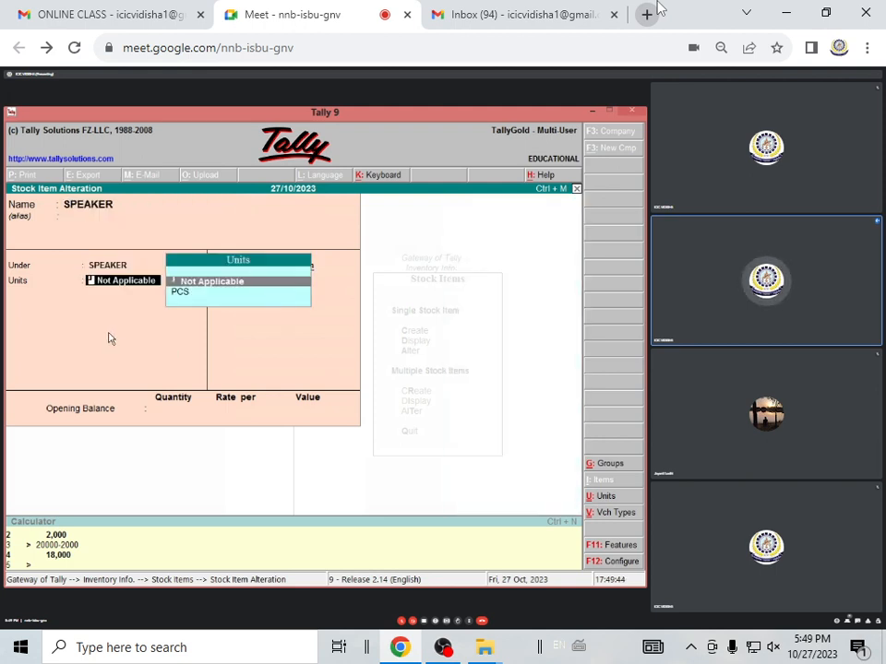
key(Down)
key(Return)
key(Return)
key(Return)
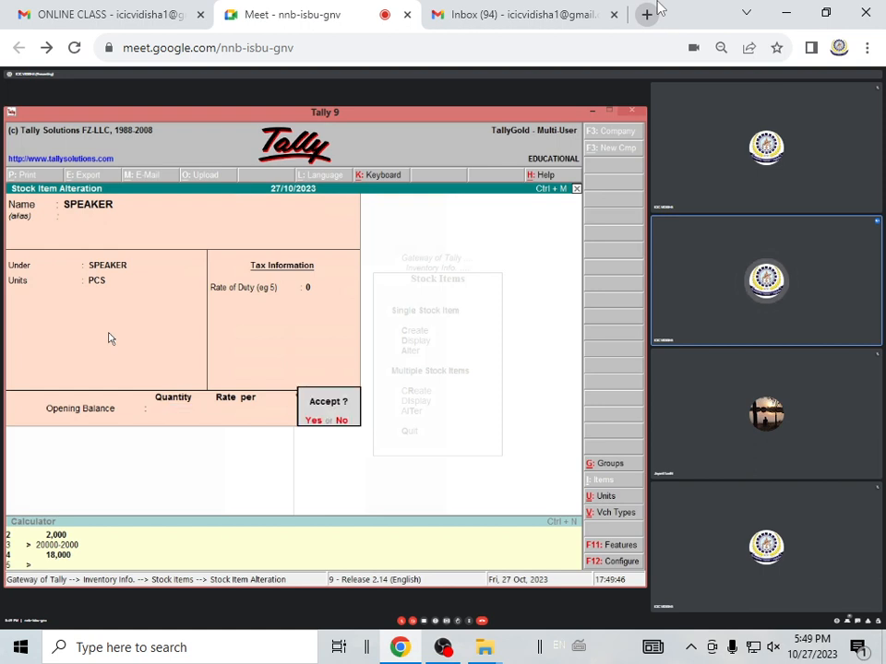
key(Return)
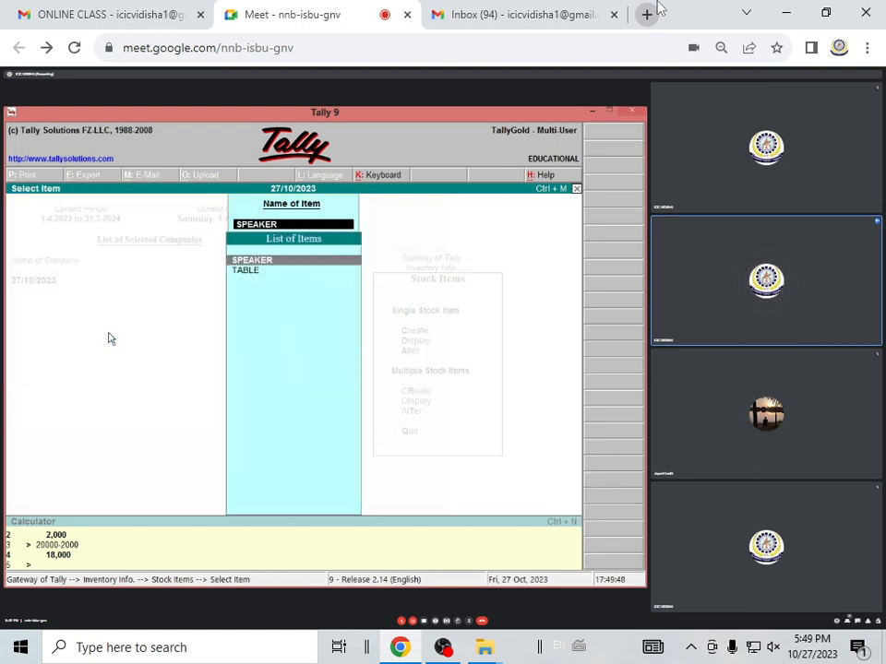
key(Escape)
key(Escape)
key(Escape)
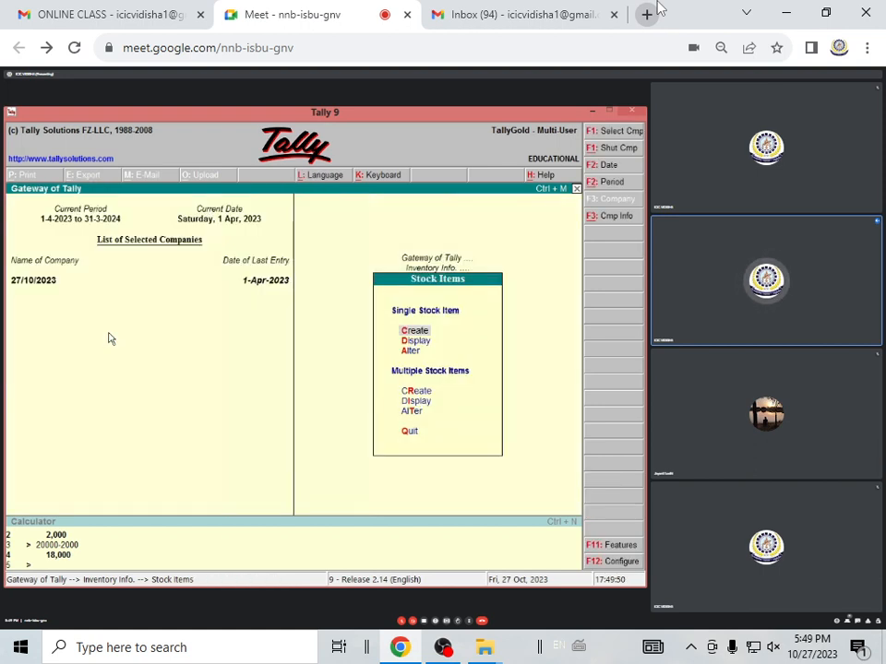
key(Escape)
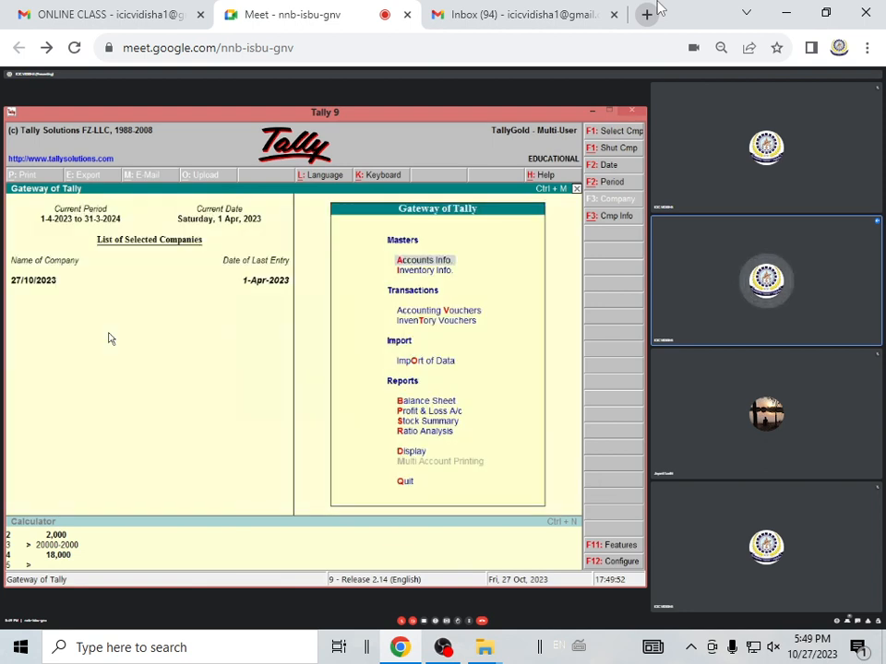
Start a new purchase voucher with the supplier's ledger as the party and PURCHASE A/C as the purchase ledger
key(v)
key(Return)
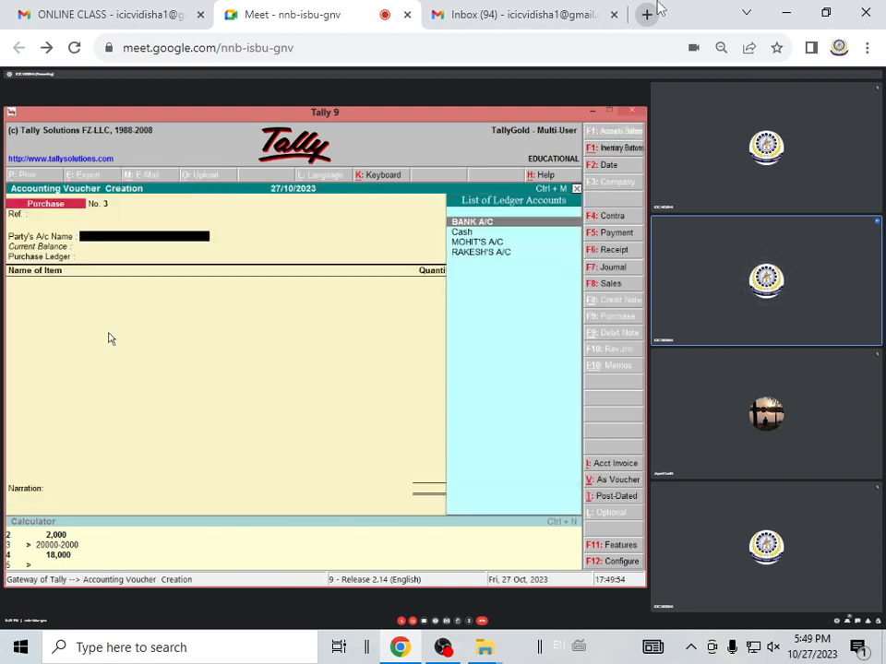
key(Down)
key(Down)
key(Down)
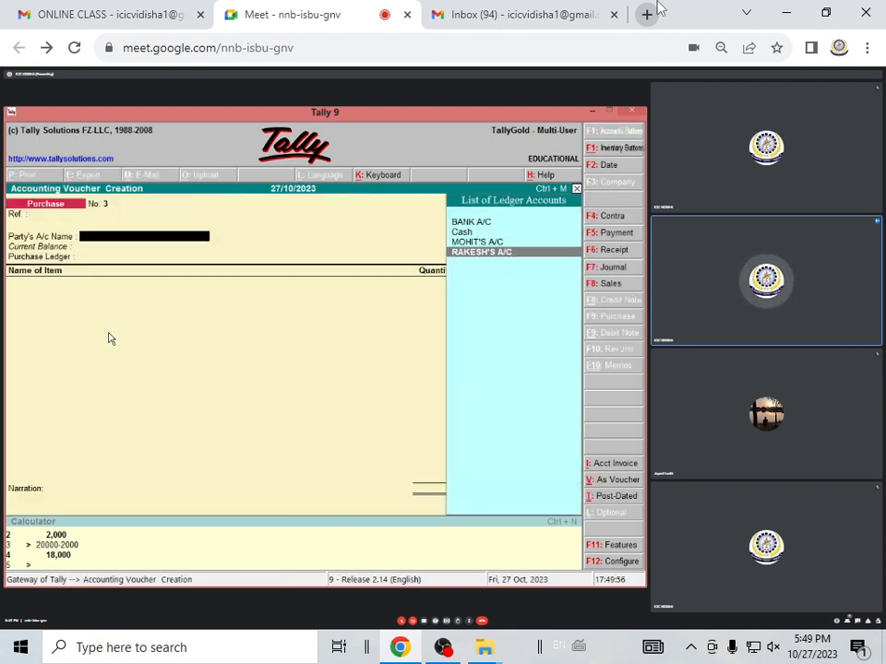
key(Return)
key(Return)
key(Return)
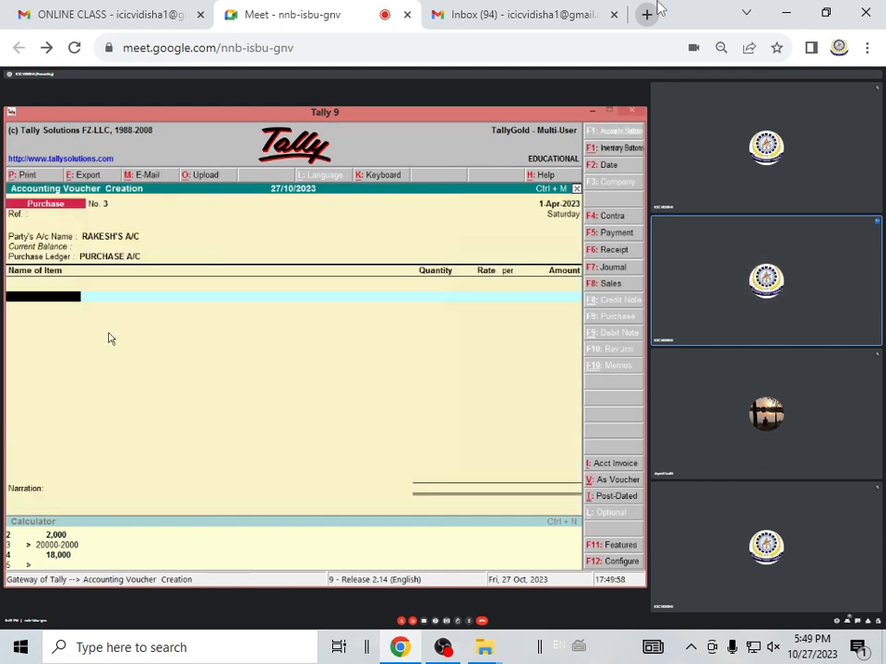
Add TABLE as the first invoice item with a quantity of 5 PCS at a rate of 1800 per piece
text(T)
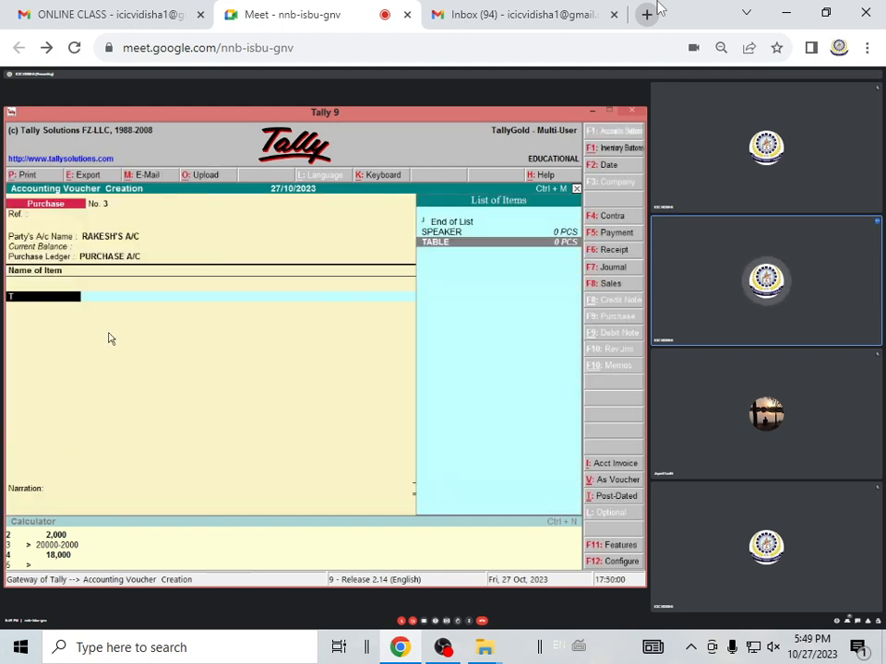
key(Return)
text(5)
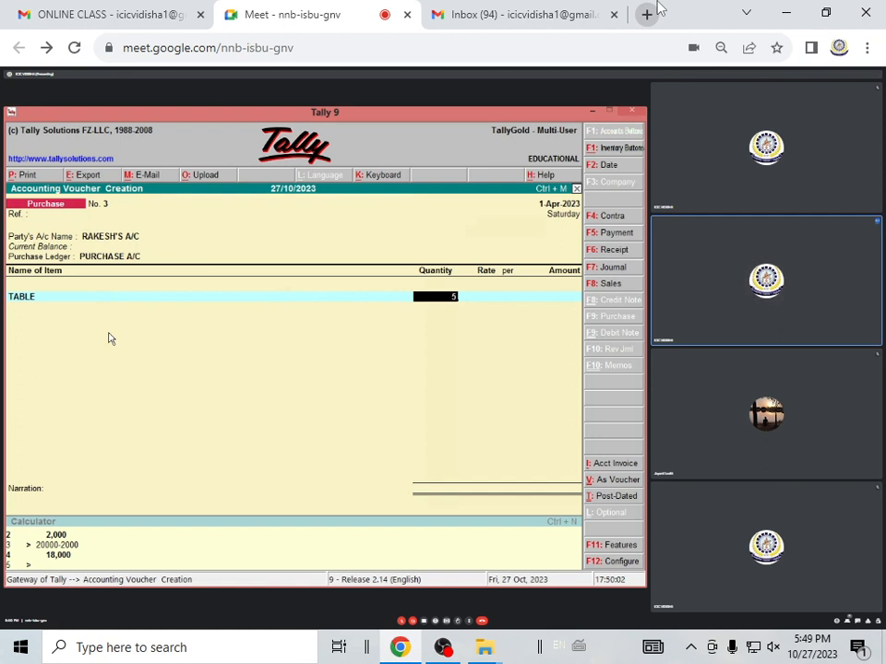
key(Return)
text(1800)
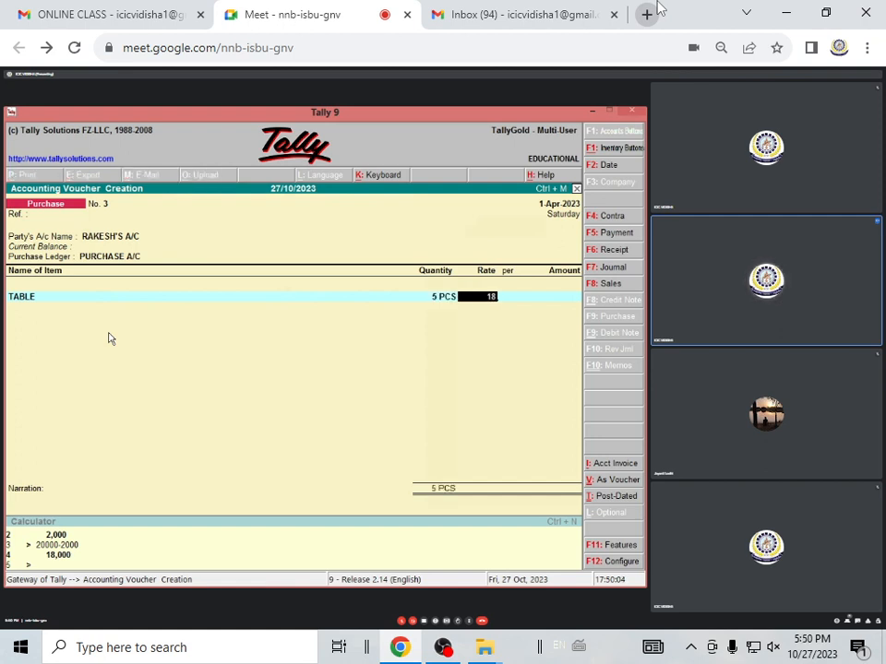
key(Return)
key(Return)
key(Return)
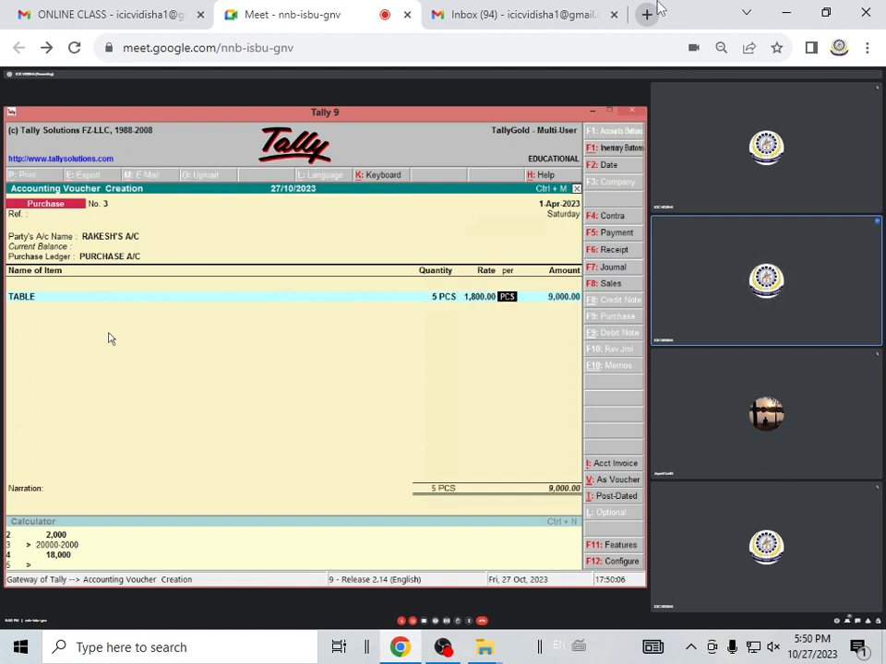
Add SPEAKER as the second invoice item with a quantity of 10 PCS at a rate of 2000 per piece
text(s)
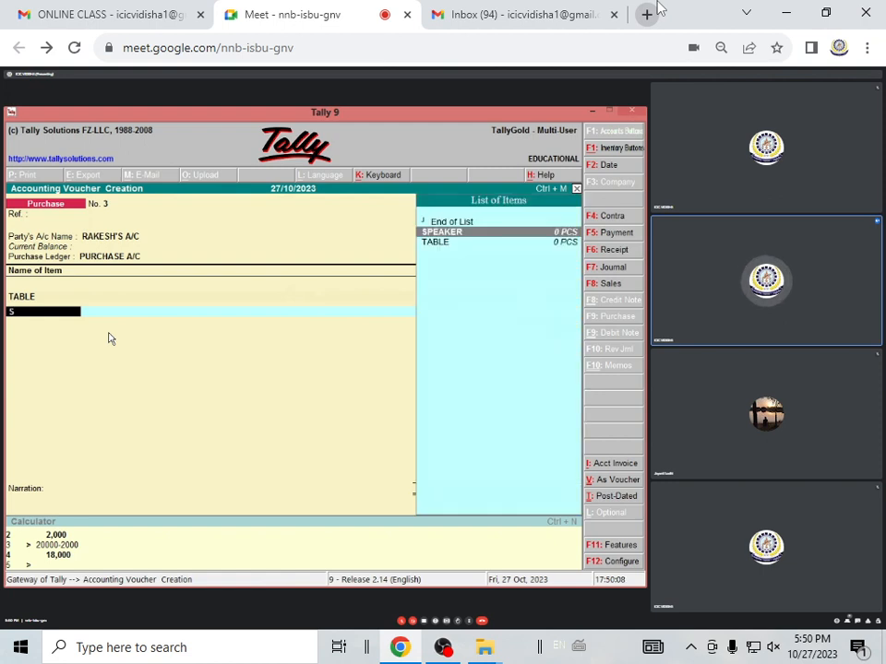
key(Return)
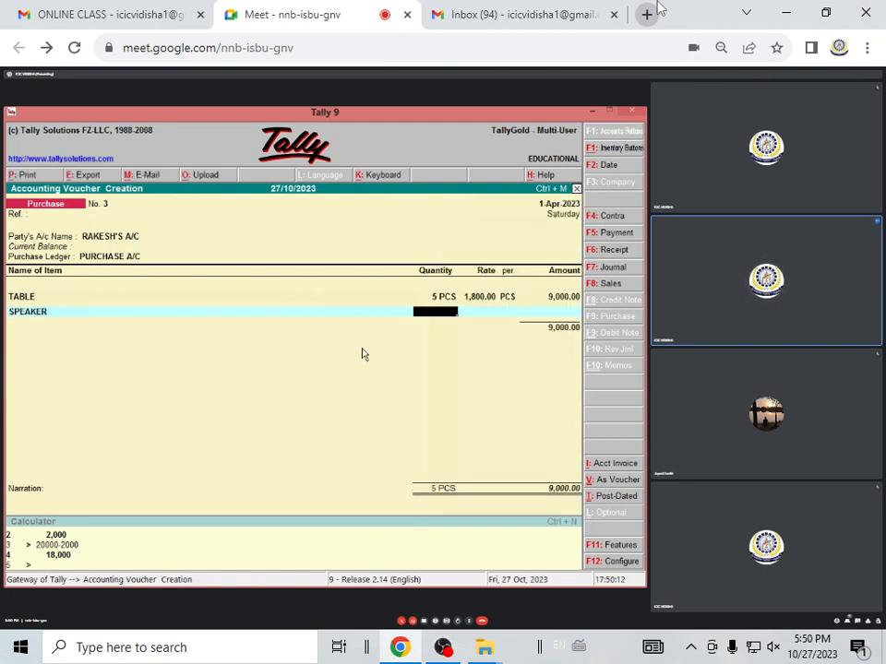
text(10)
key(Return)
text(2,0)
text(000)
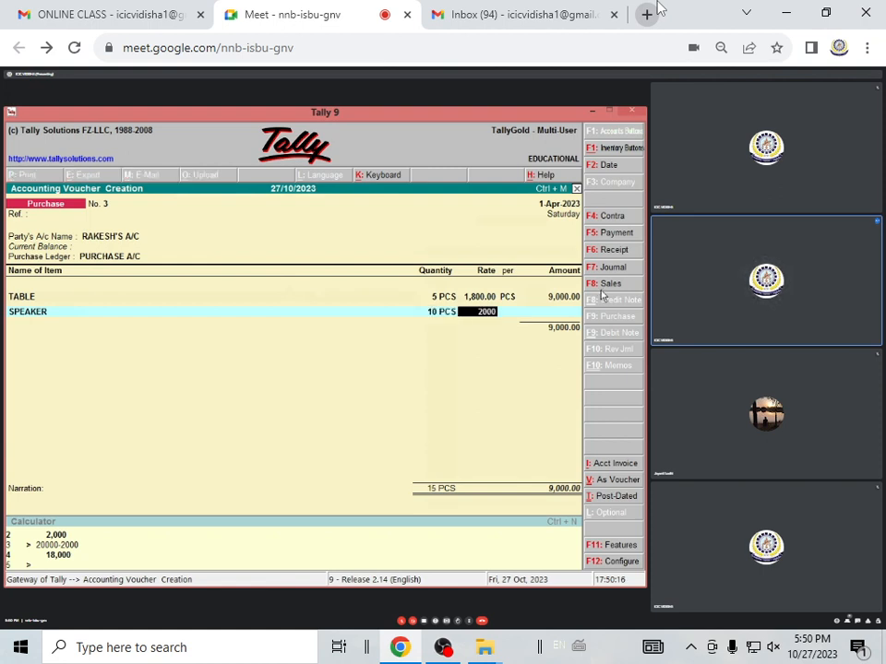
key(Return)
key(Return)
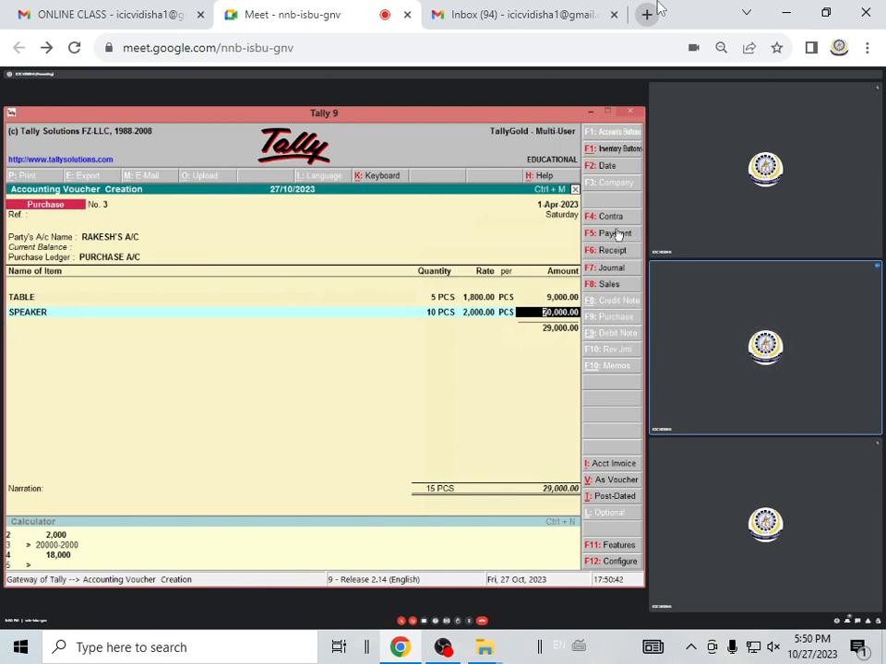
key(Return)
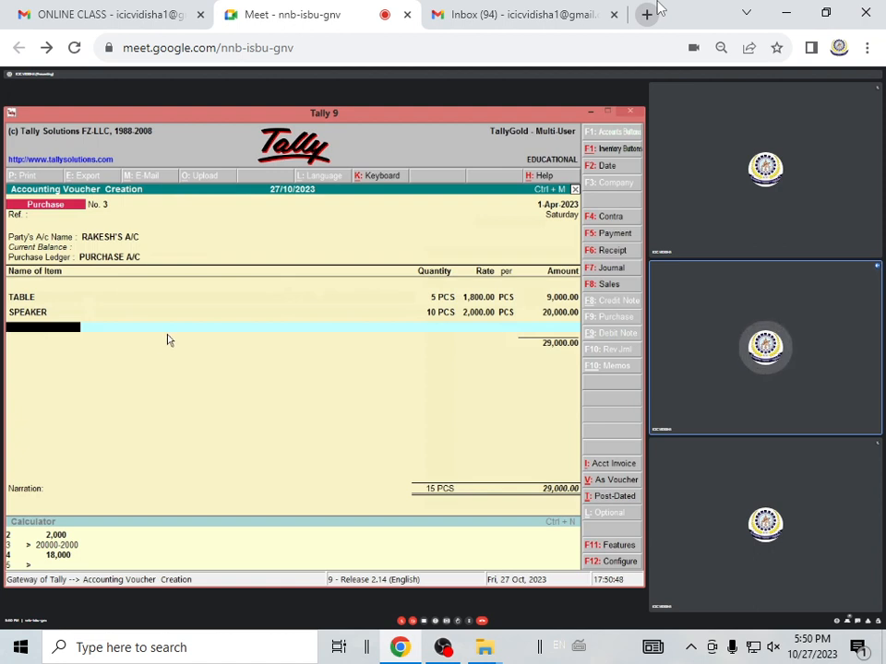
End the item list and start a new ledger named DISCOUNT A/C P from the voucher
key(Return)
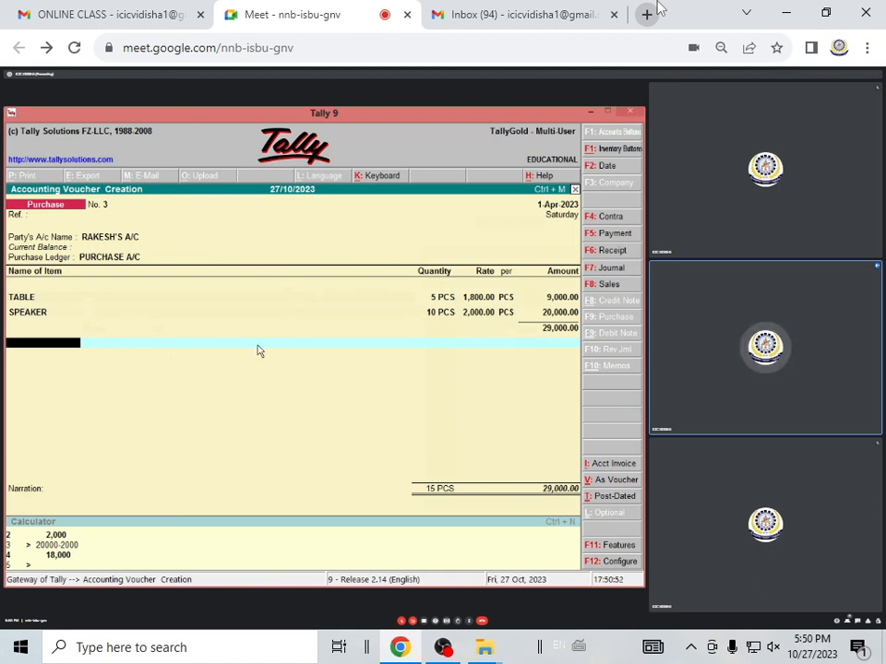
key(alt+c)
text(D)
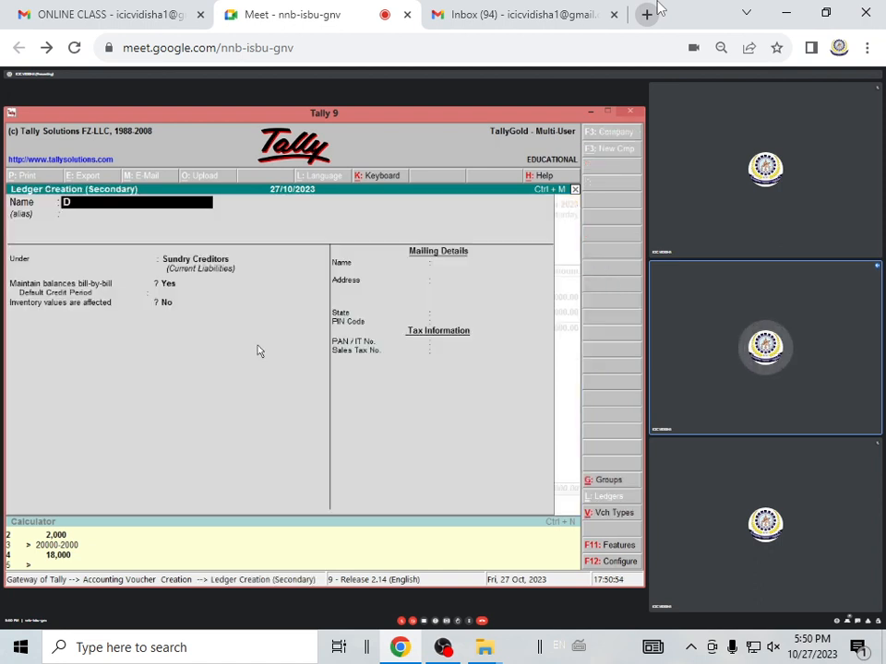
text(ISCOUNT)
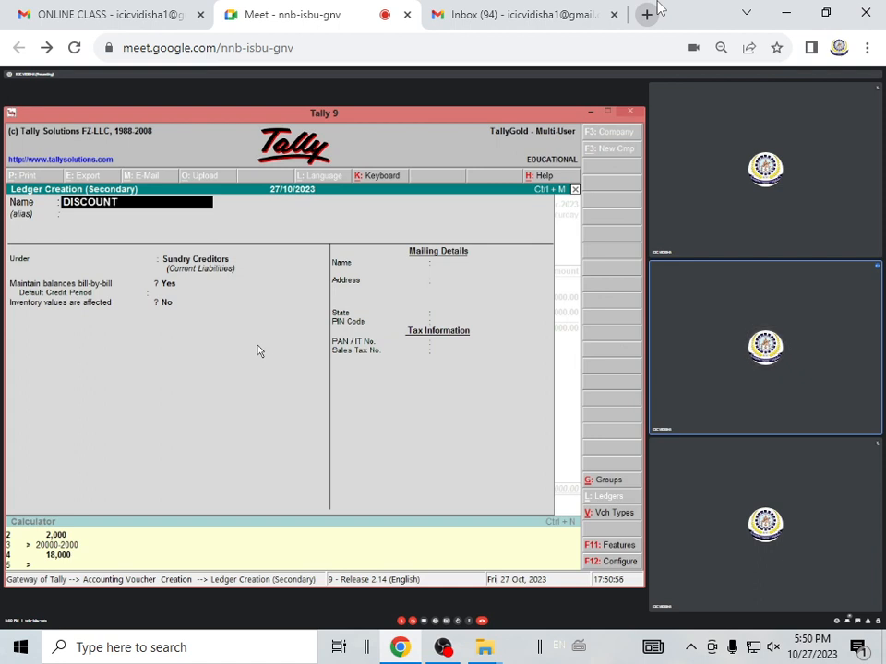
text( A/C P)
key(Return)
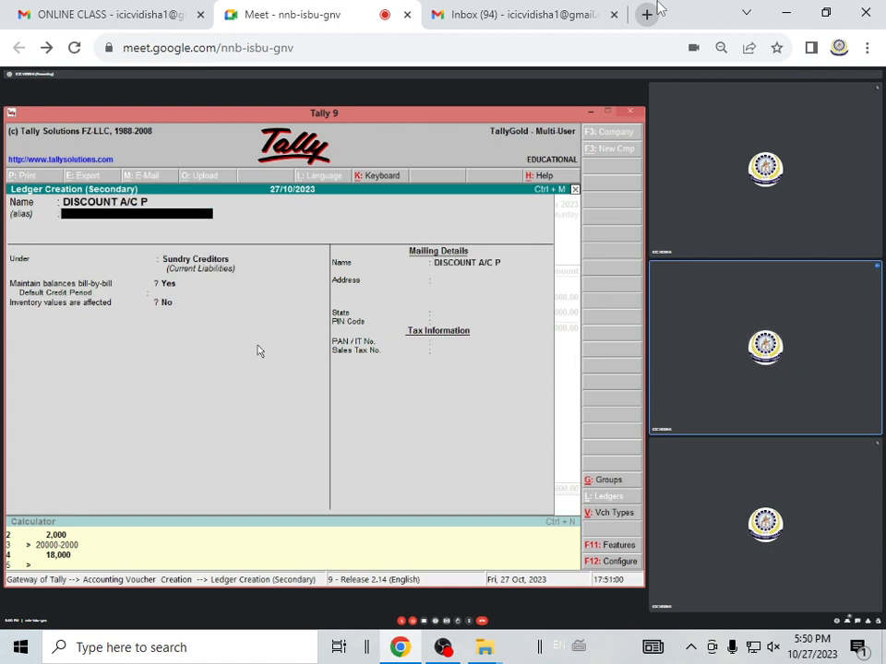
Leave the discount ledger's alias blank, place it under Indirect Incomes and accept it
key(Return)
text(IND)
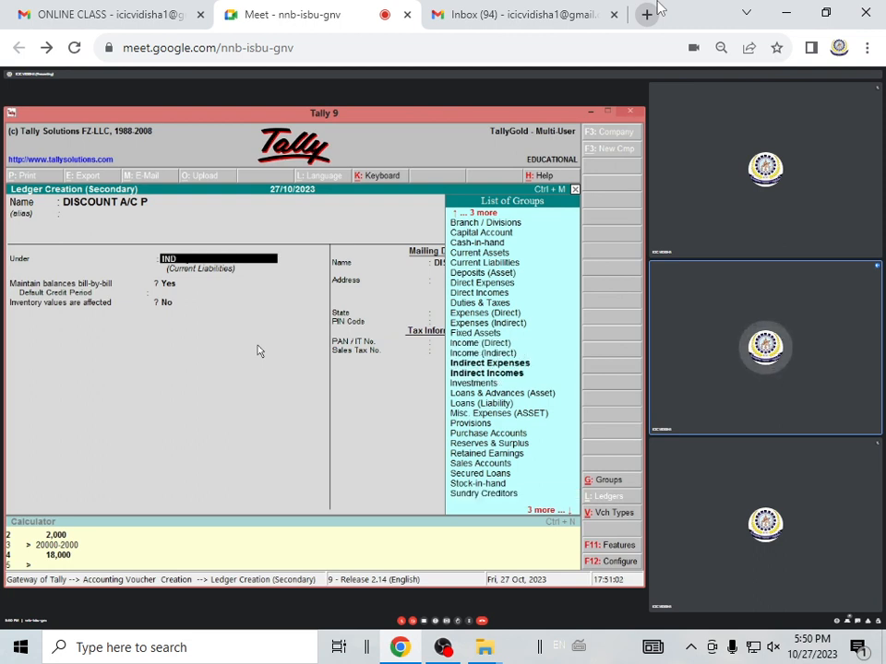
key(Down)
key(Return)
key(Return)
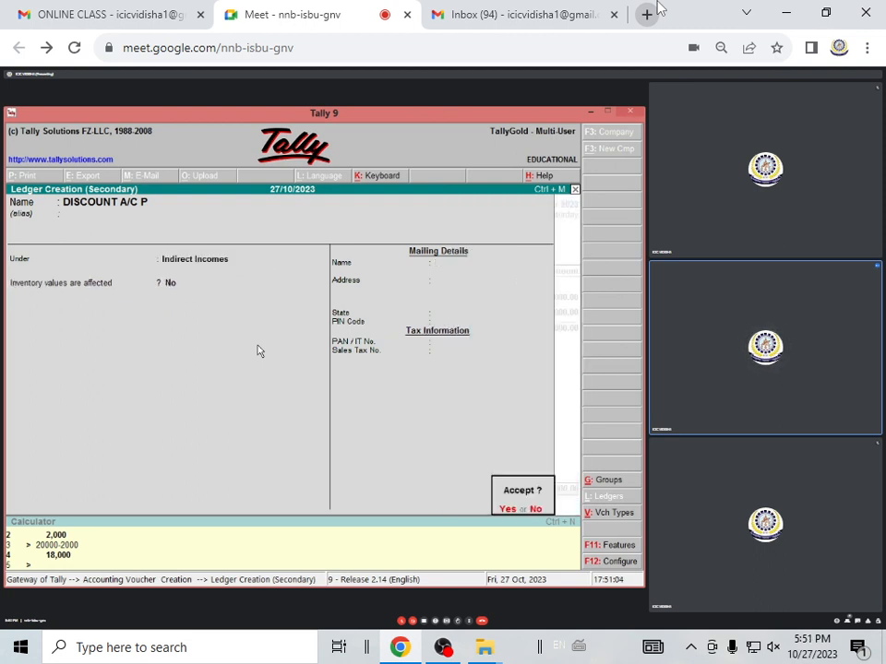
key(Return)
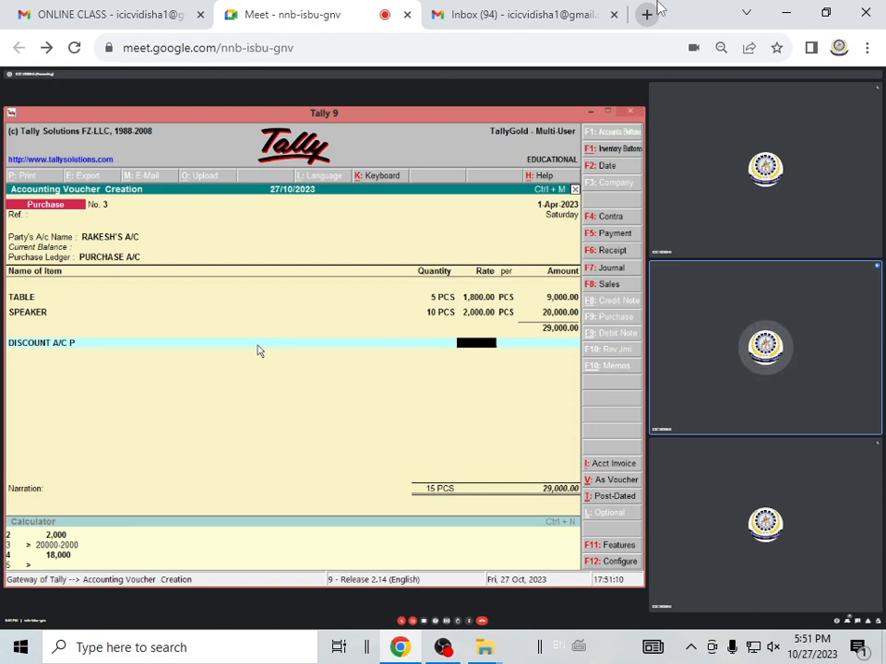
Enter a rate of -3 percent for the DISCOUNT A/C P line and replace it with positive 3 percent
text(3)
key(Return)
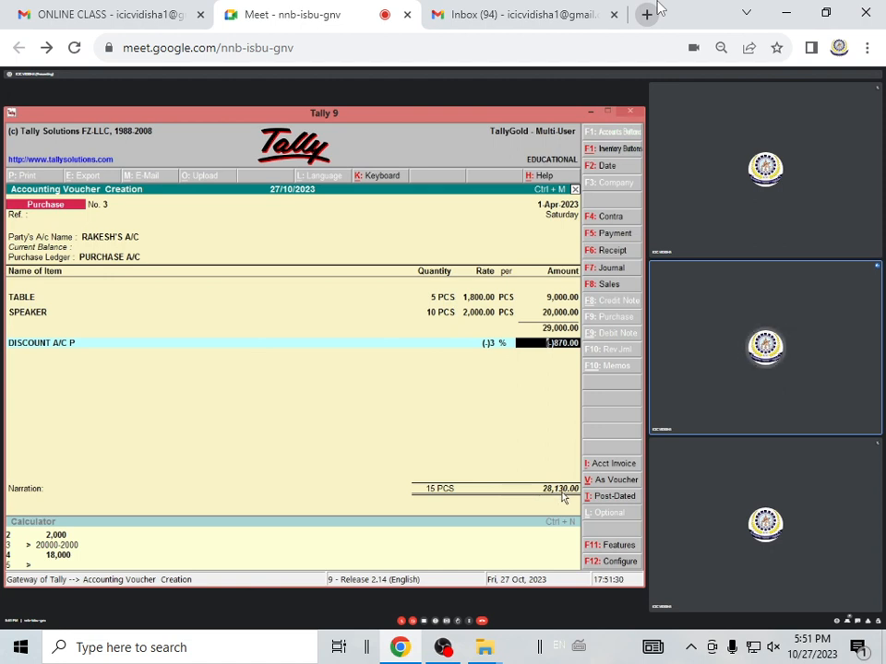
key(BackSpace)
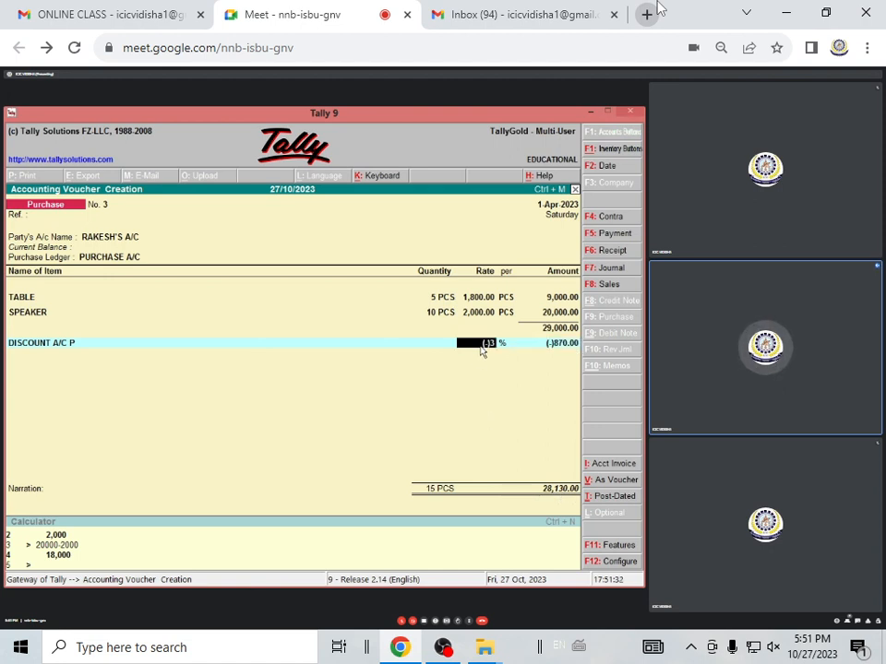
text(3)
key(Return)
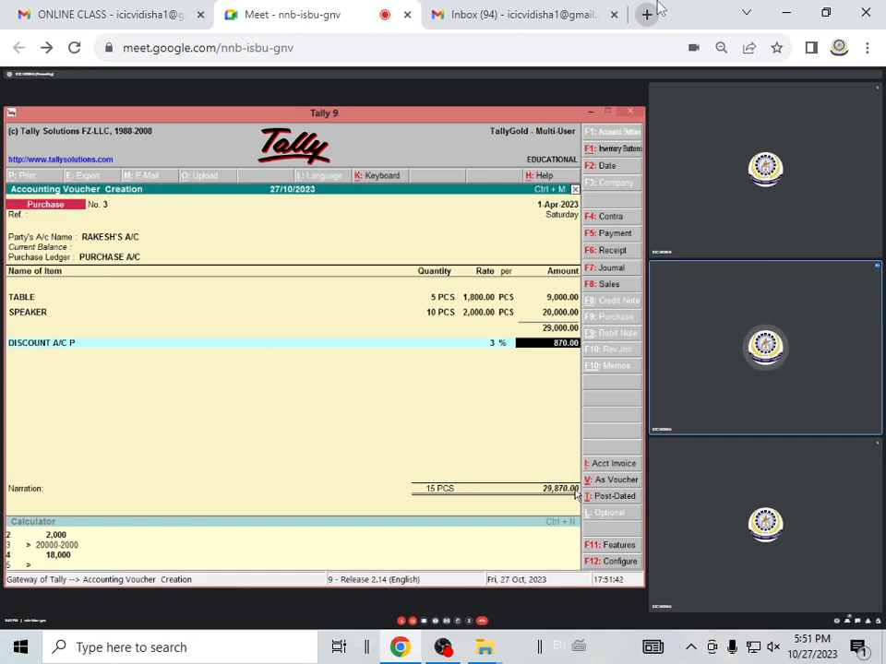
Set the DISCOUNT A/C P rate back to -3 percent and confirm the line
key(BackSpace)
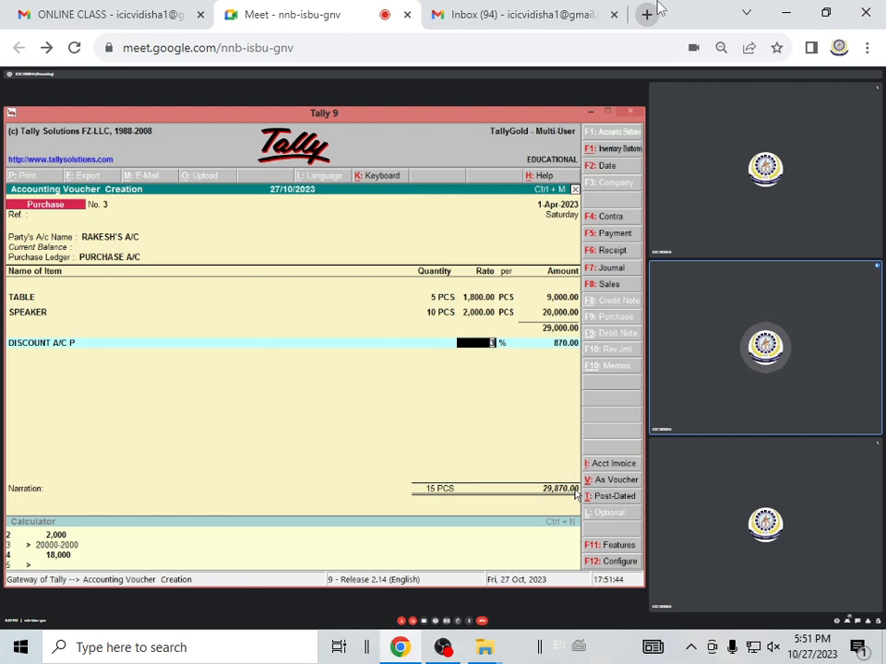
text(-3)
key(Return)
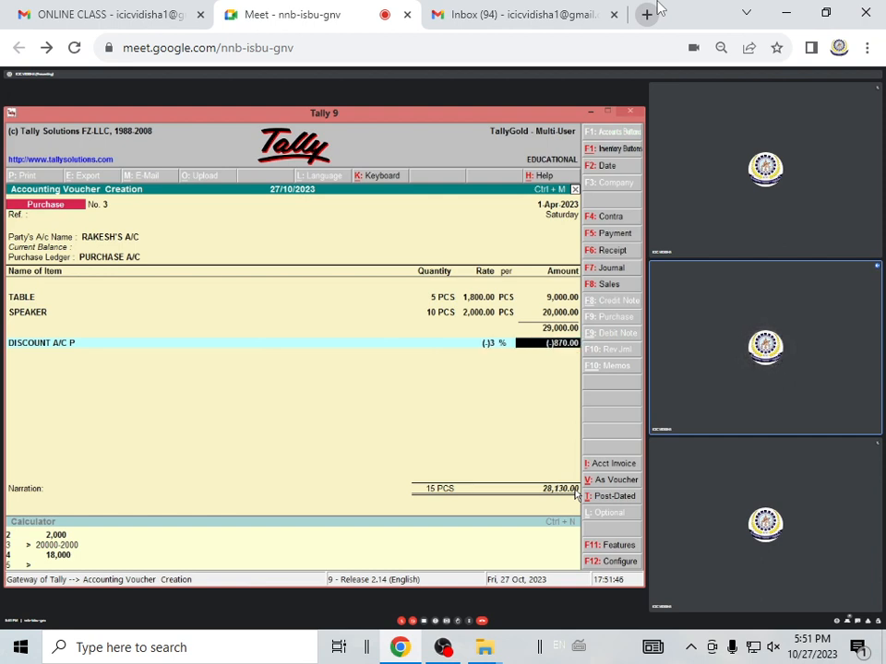
key(Return)
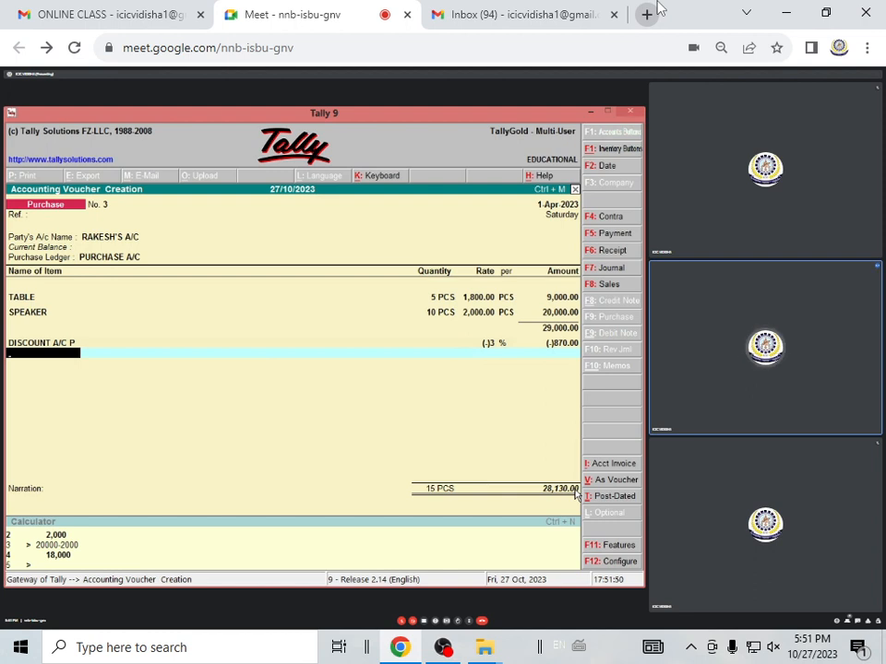
Start a new ledger named GST from the voucher, without an alias, and place it under Duties & Taxes
key(alt+c)
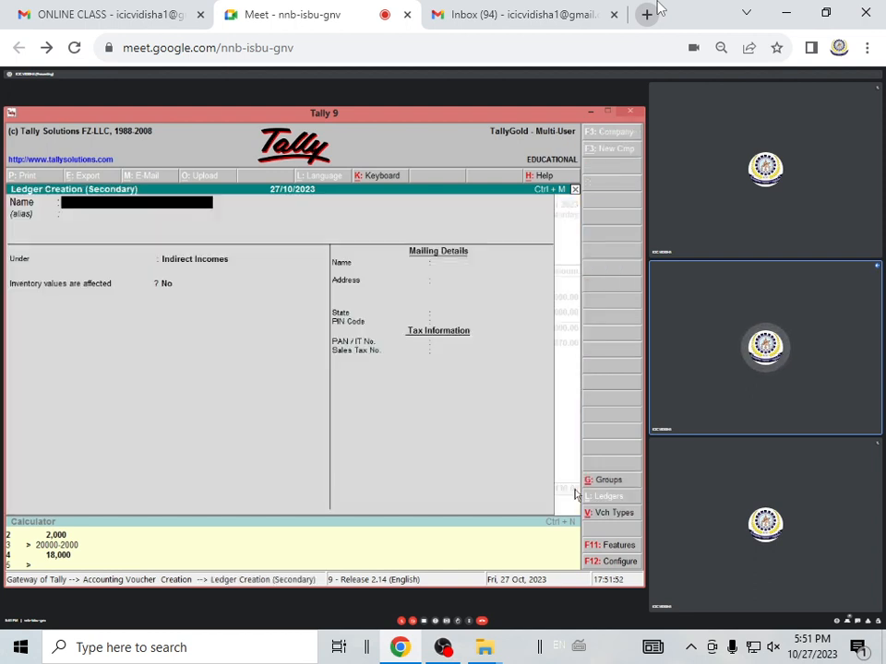
text(GST)
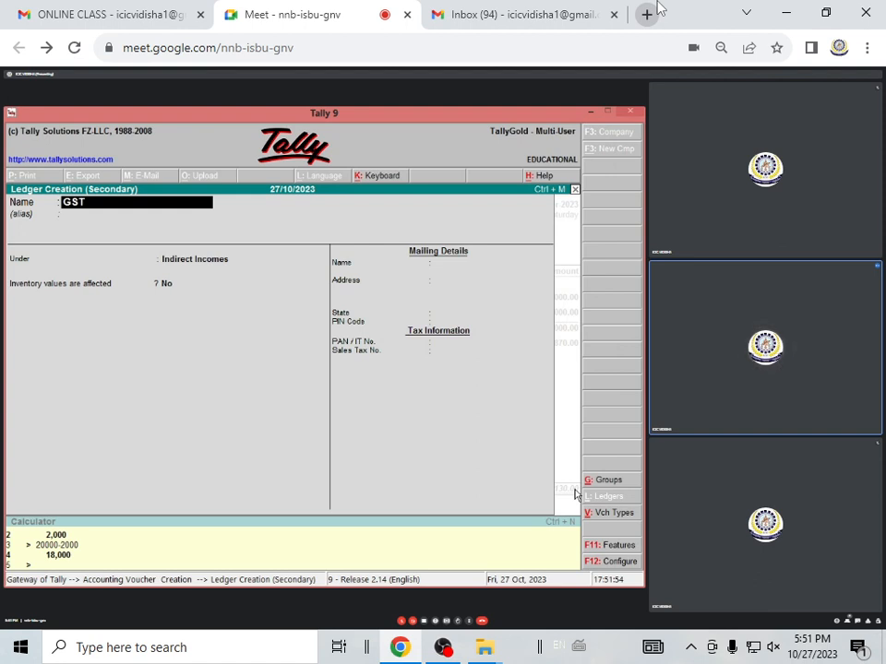
key(Return)
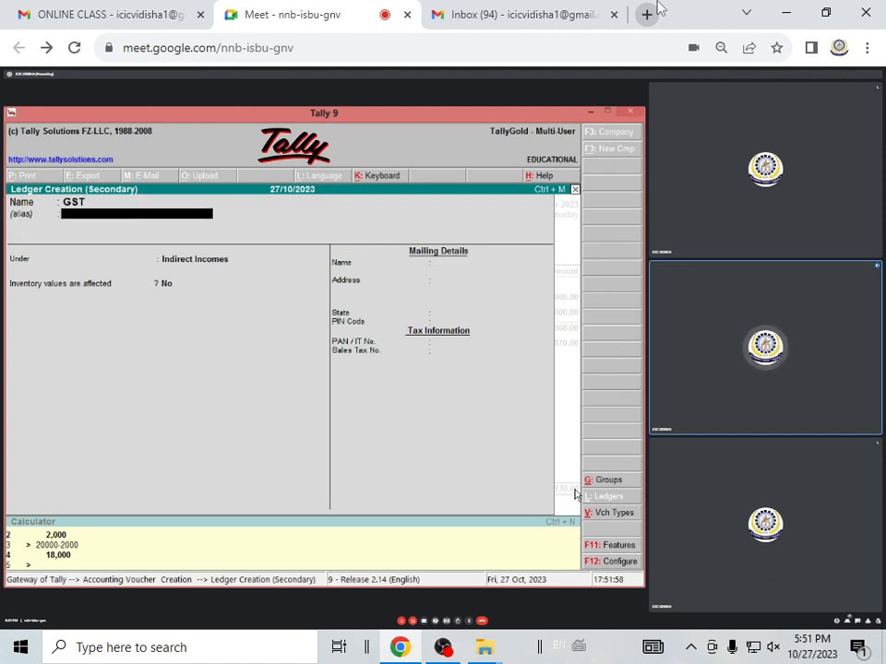
key(Return)
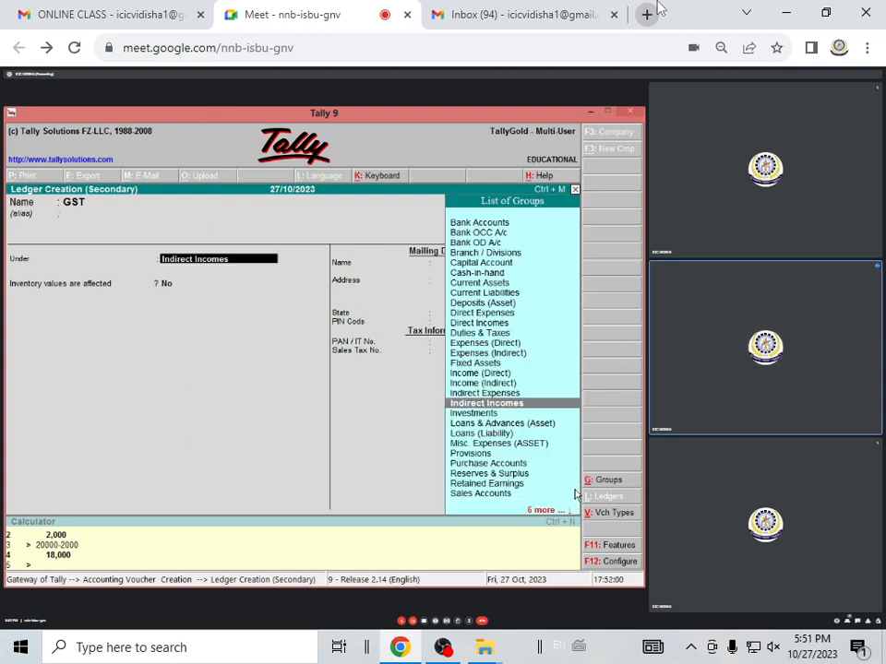
text(D)
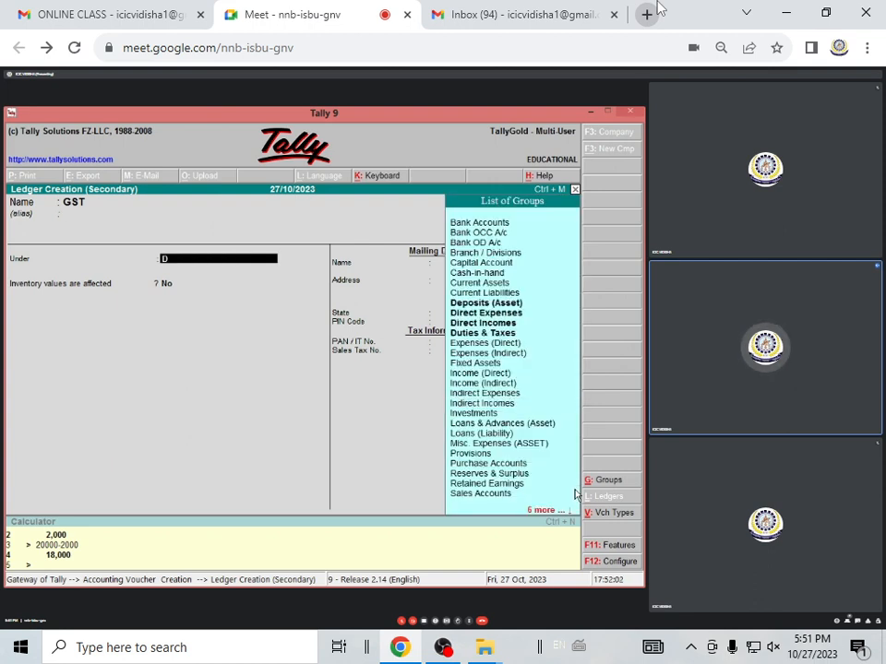
key(Down)
key(Down)
key(Down)
key(Down)
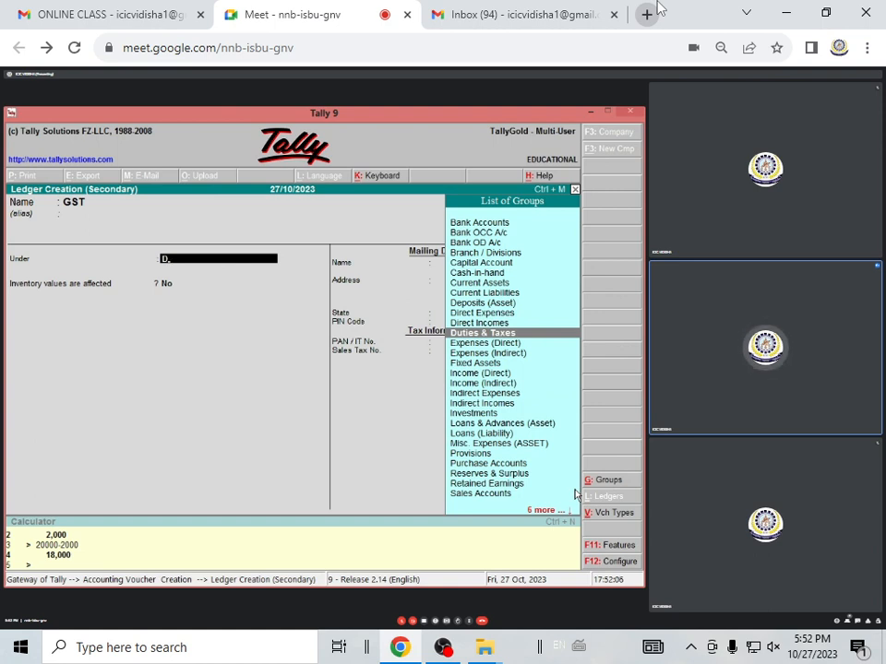
key(Return)
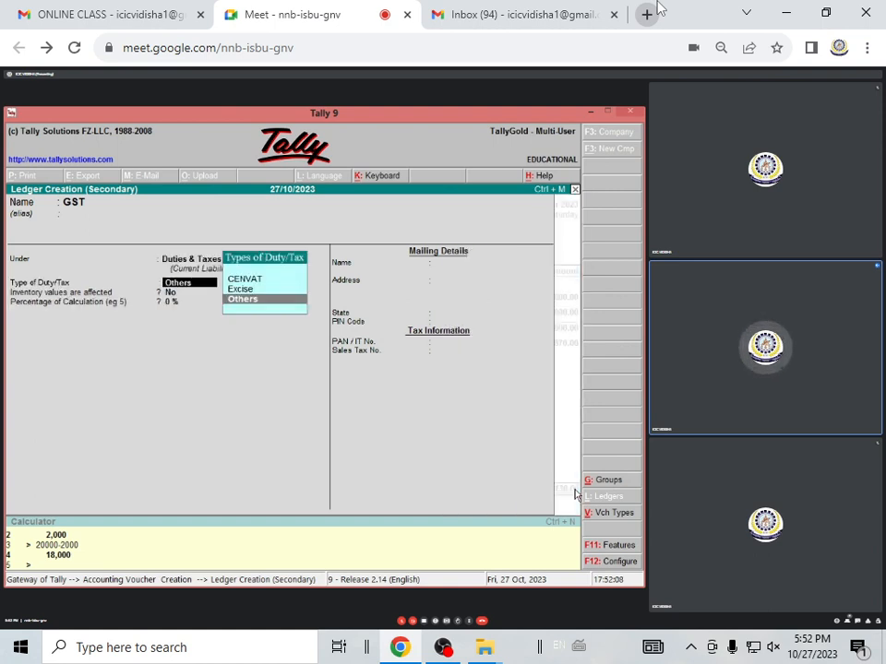
Keep the GST ledger's duty type as Others with inventory values unaffected, and set its percentage of calculation to 2
key(Return)
key(Return)
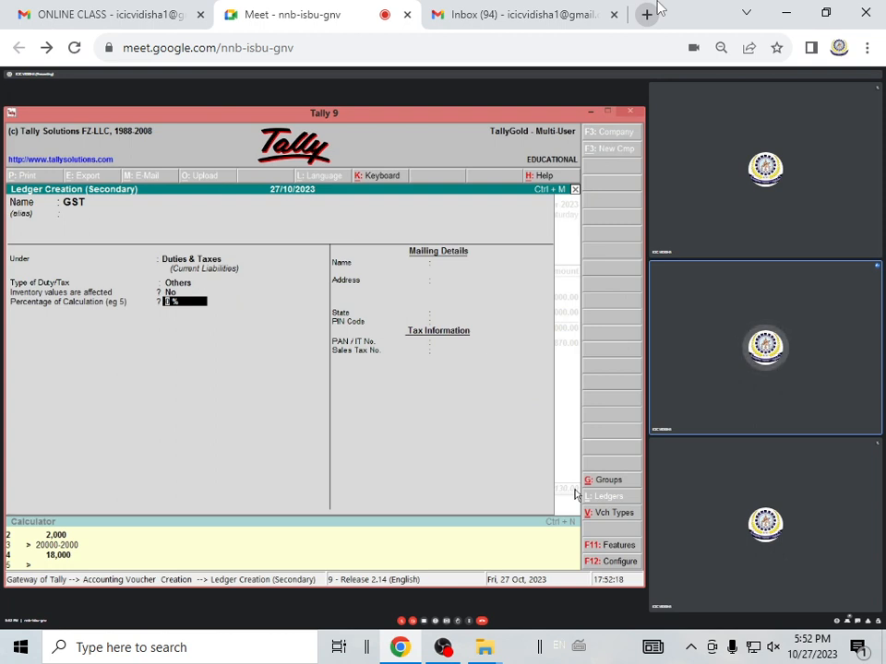
text(2)
key(Return)
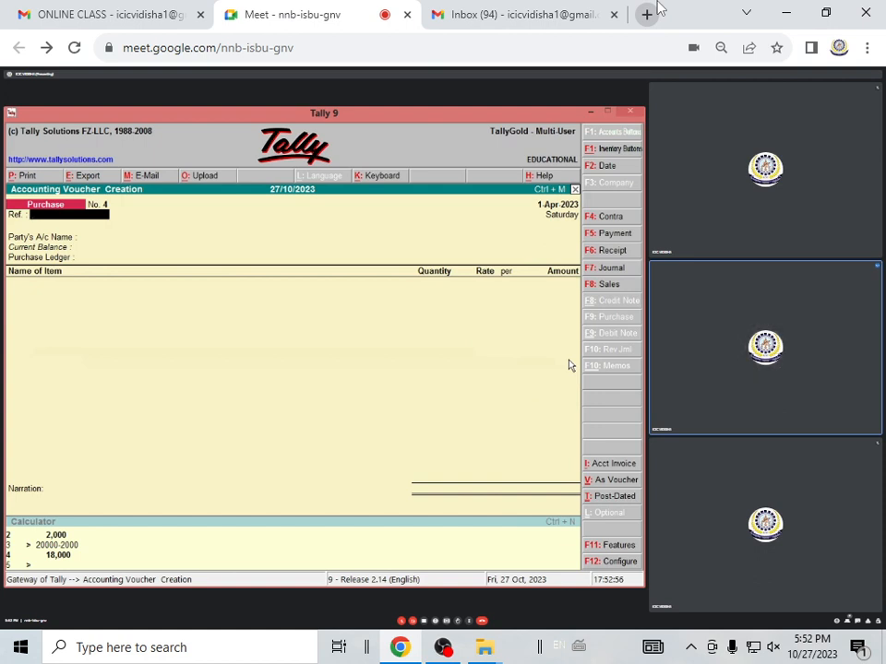
Switch to a Sales voucher in voucher mode and debit BANK A/C with 25000
click(622, 289)
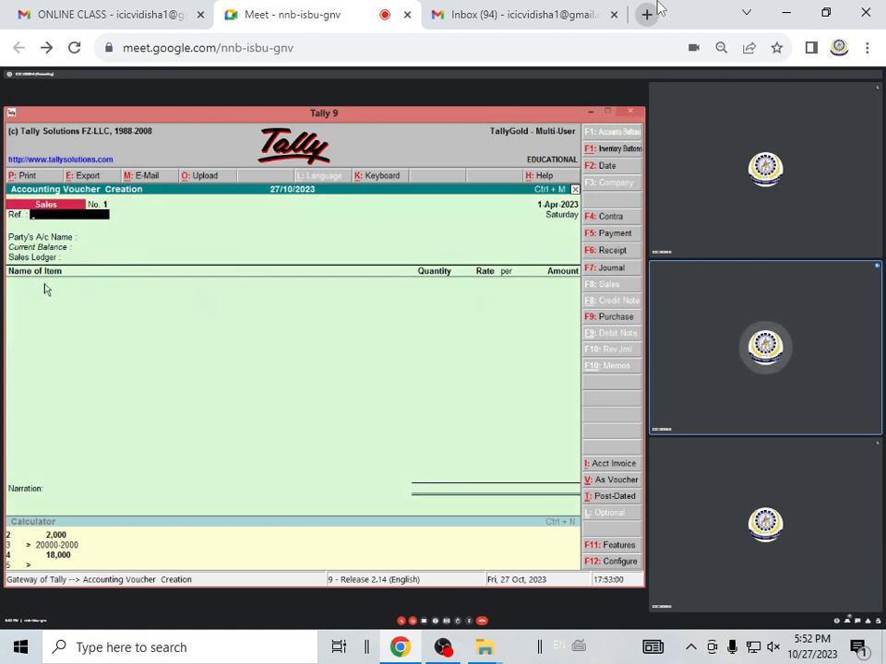
click(618, 480)
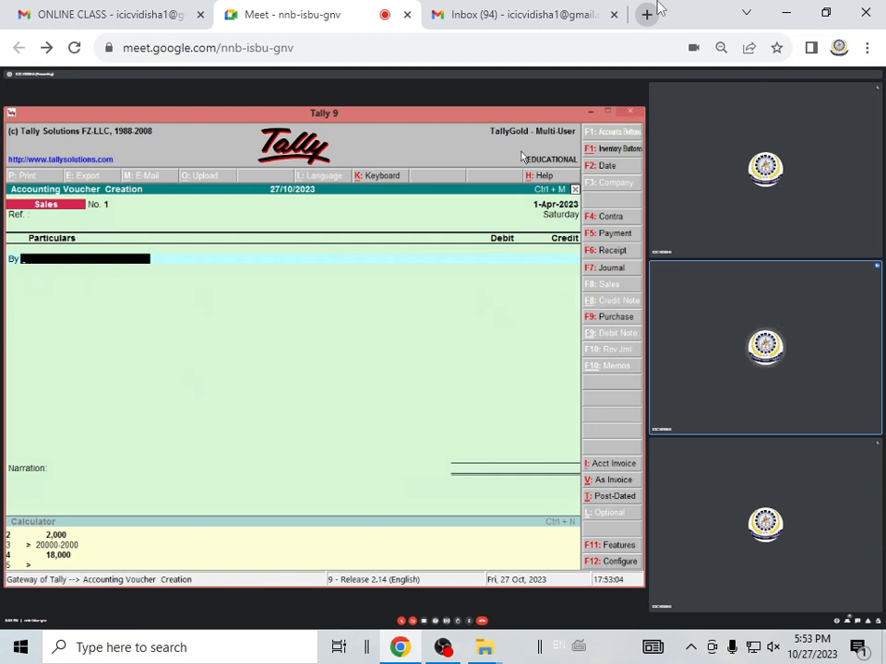
text(B)
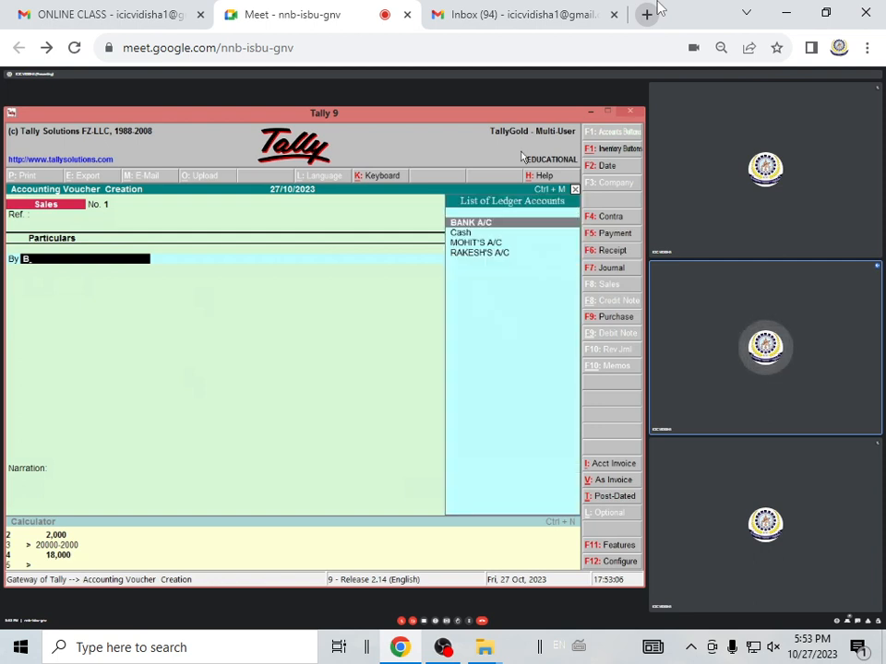
key(Return)
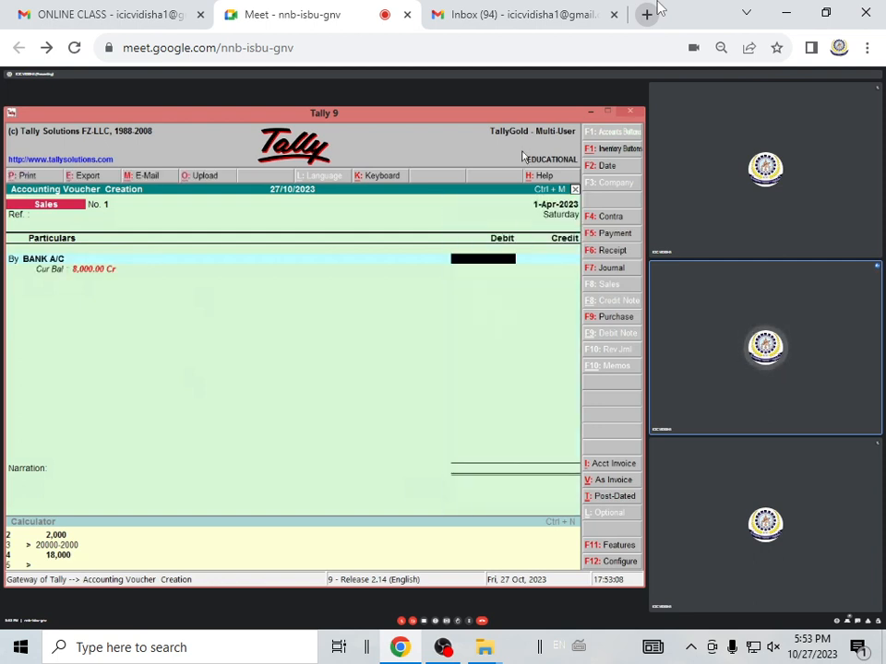
text(25000)
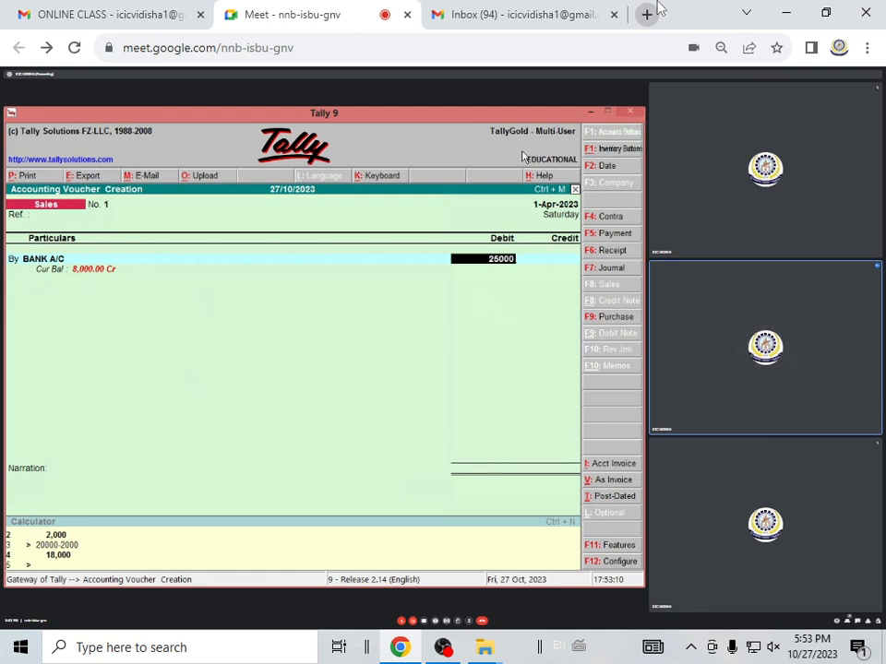
key(Return)
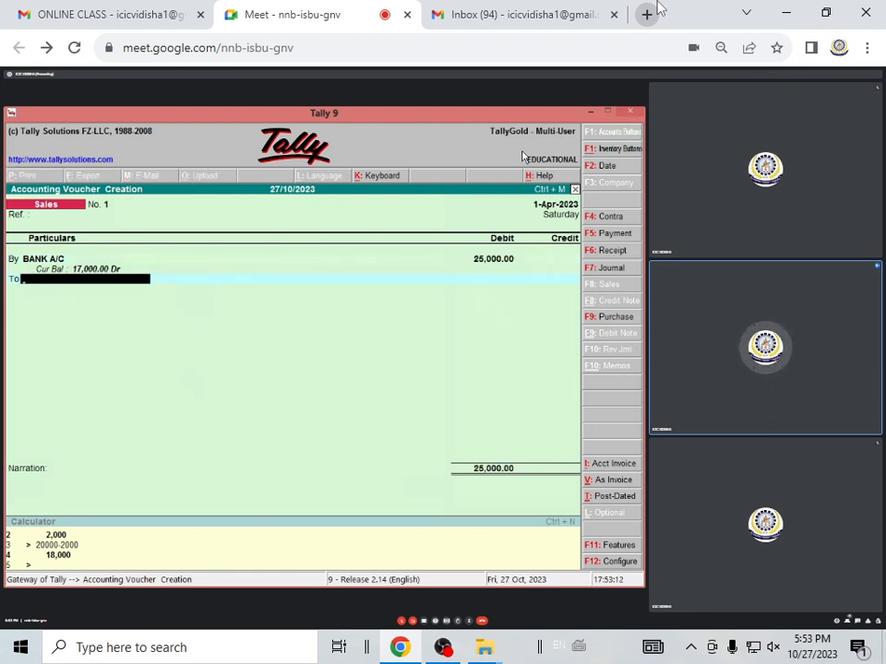
Create a ledger named SALES A/C from the credit line, without an alias, under Sales Accounts
key(alt+c)
text(SA)
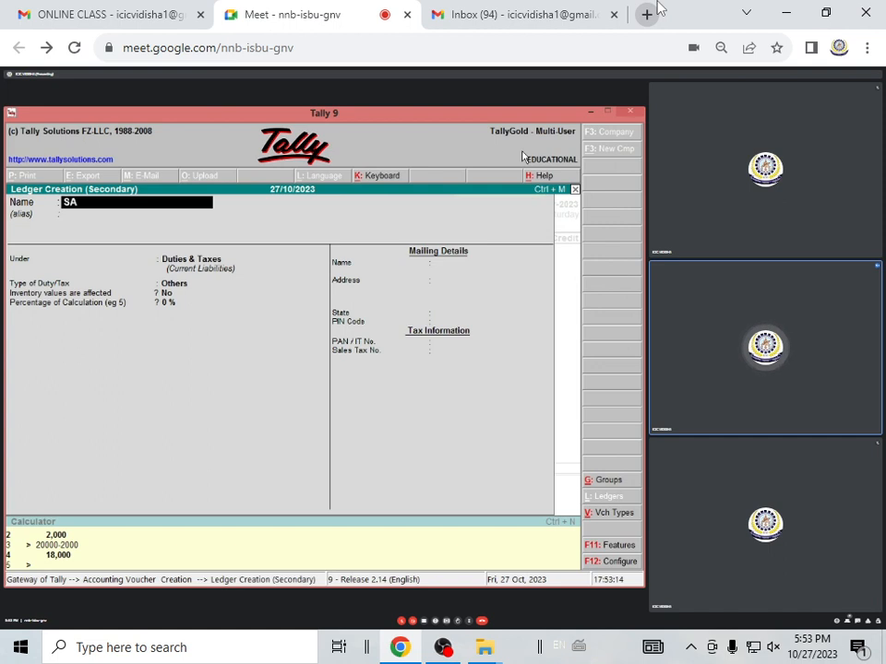
text(LES A/C)
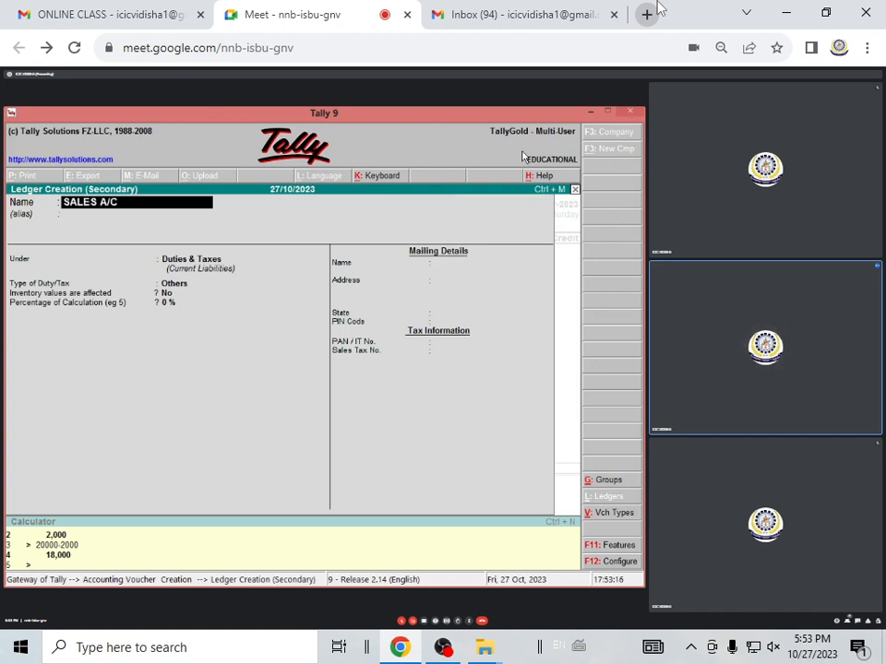
key(Return)
key(Return)
text(SA)
key(Return)
key(Return)
key(Return)
key(Return)
key(Return)
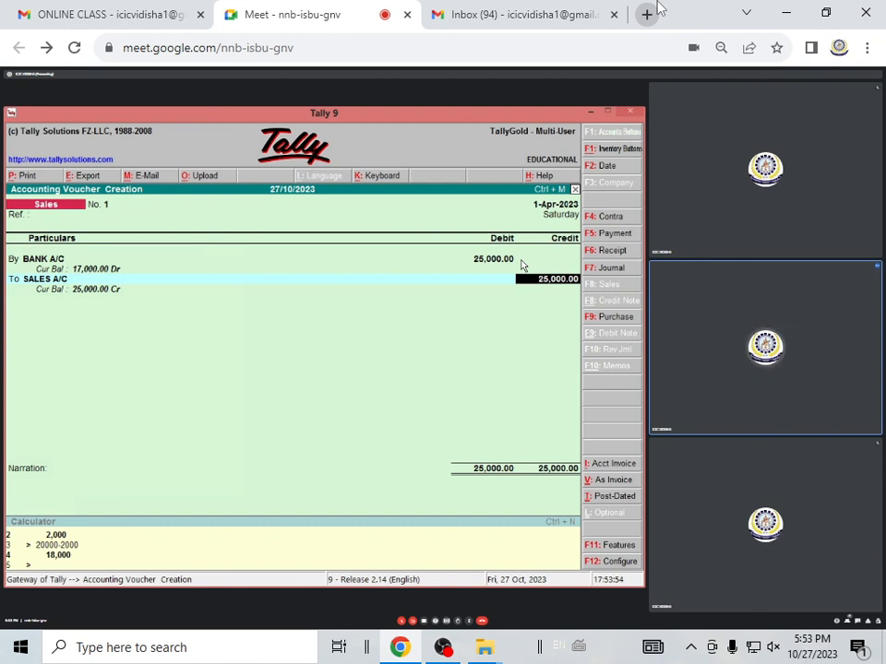
Credit SALES A/C with 25,000 and accept the bank sales voucher with a blank narration
key(Return)
key(Return)
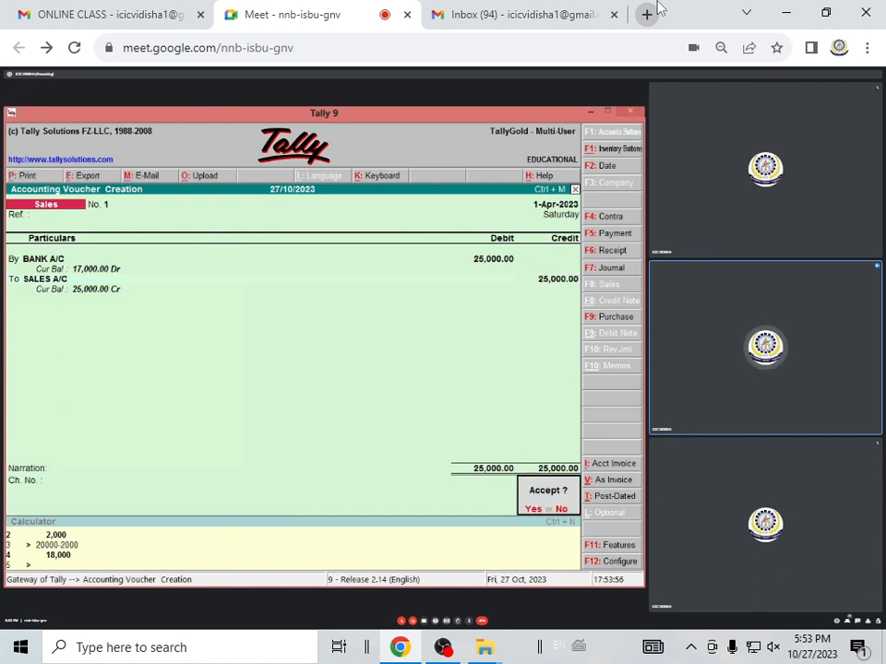
key(Return)
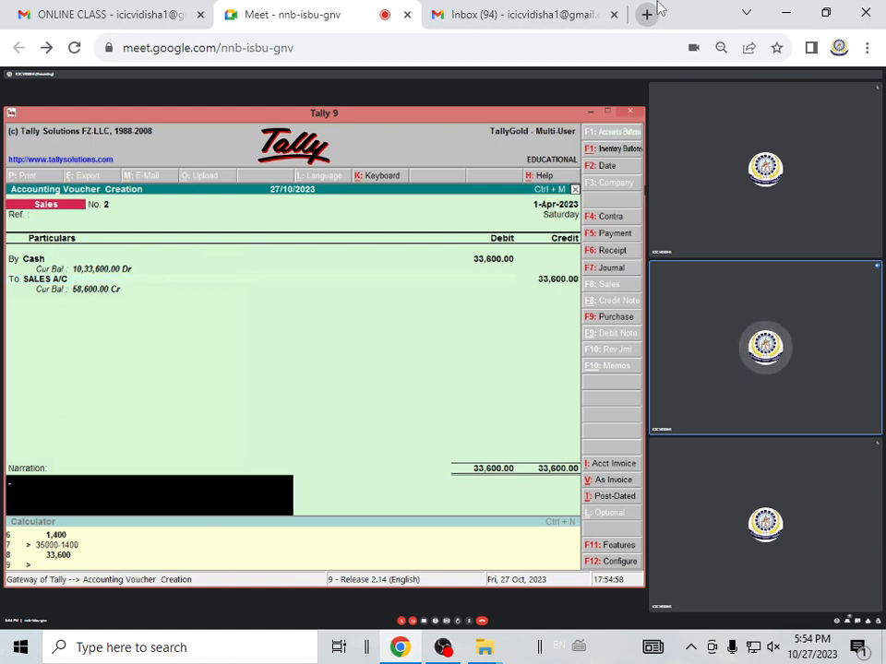
Accept the 33,600 cash sales voucher with a blank narration and return to the Gateway of Tally
key(Return)
key(Return)
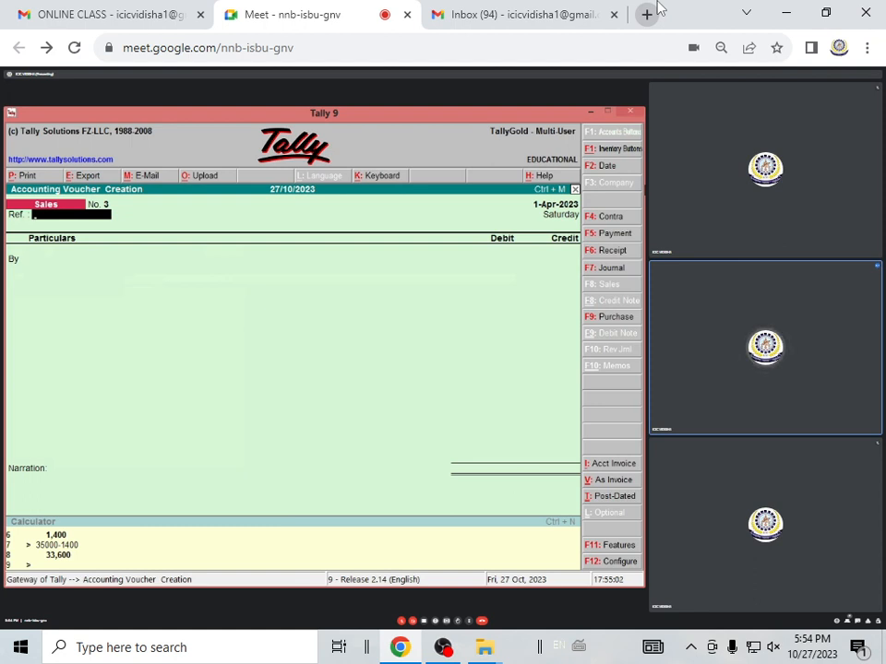
key(Escape)
key(Return)
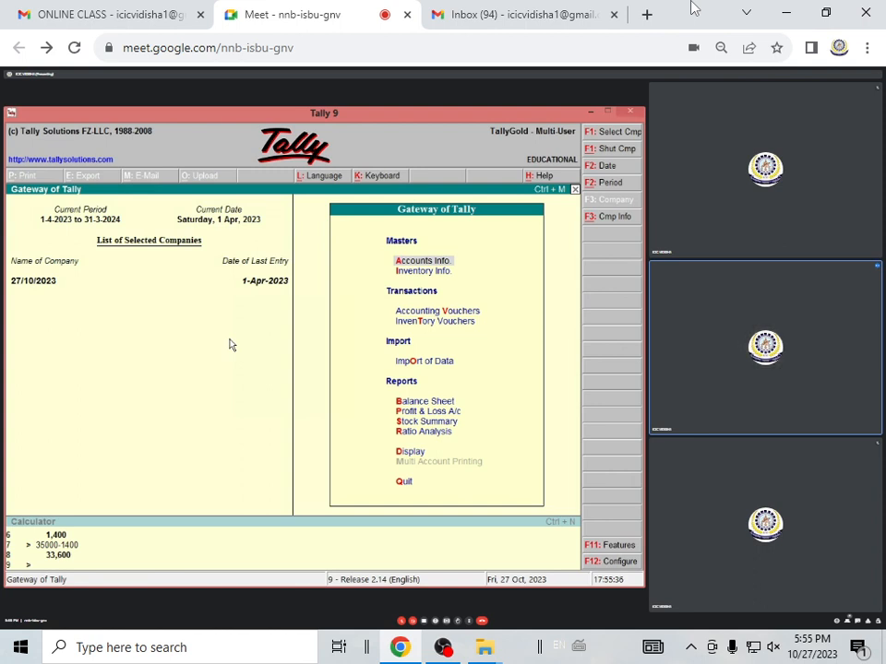
Create a single godown named GODOWN 1 under Primary, without an alias
key(Down)
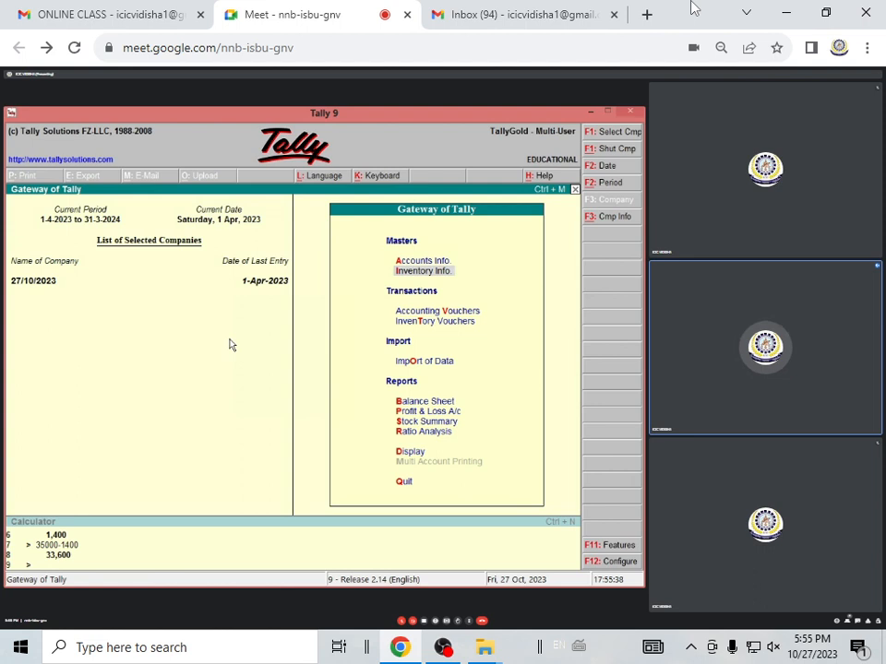
key(Return)
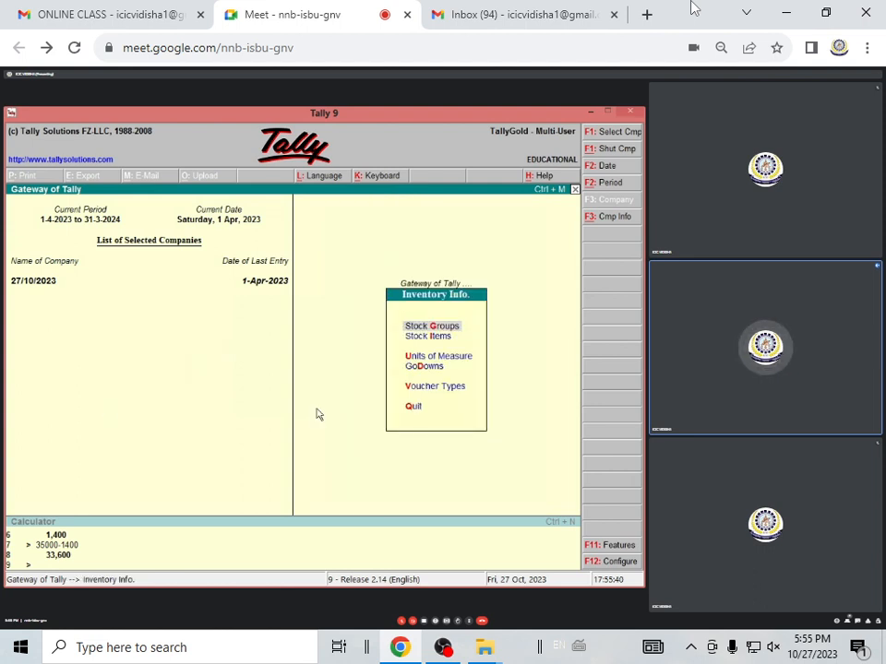
click(417, 366)
key(Return)
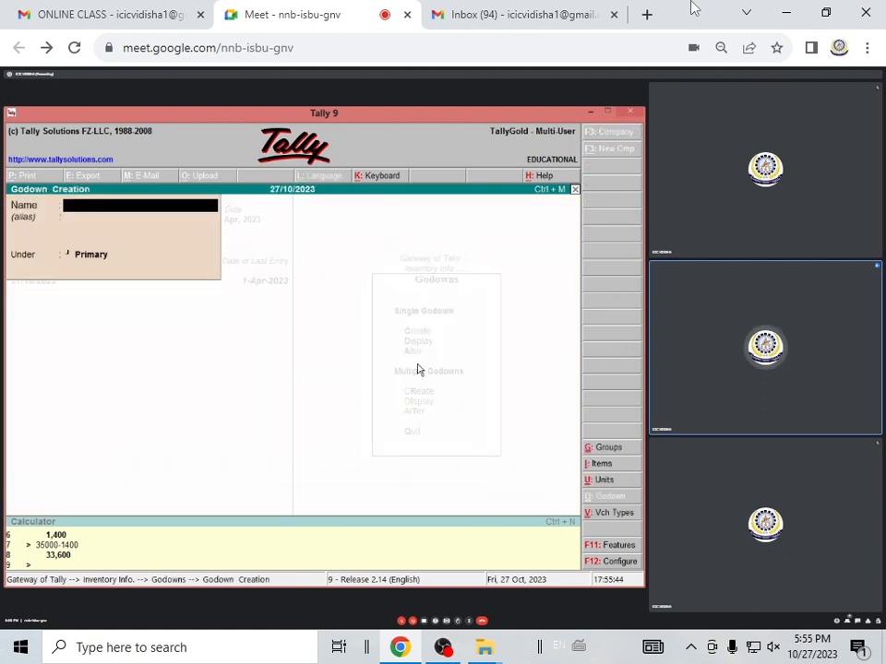
text(GODO)
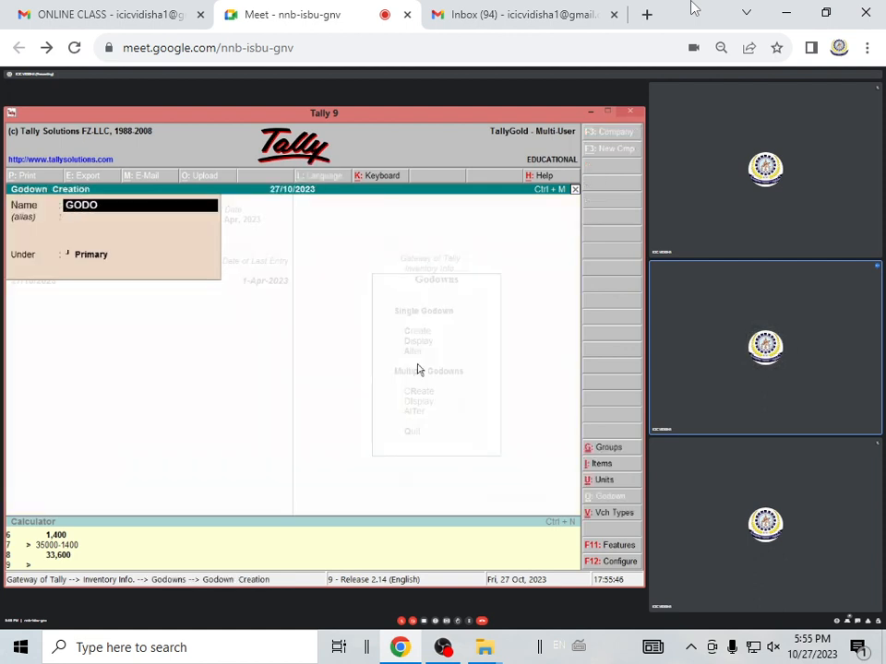
text(WN 1)
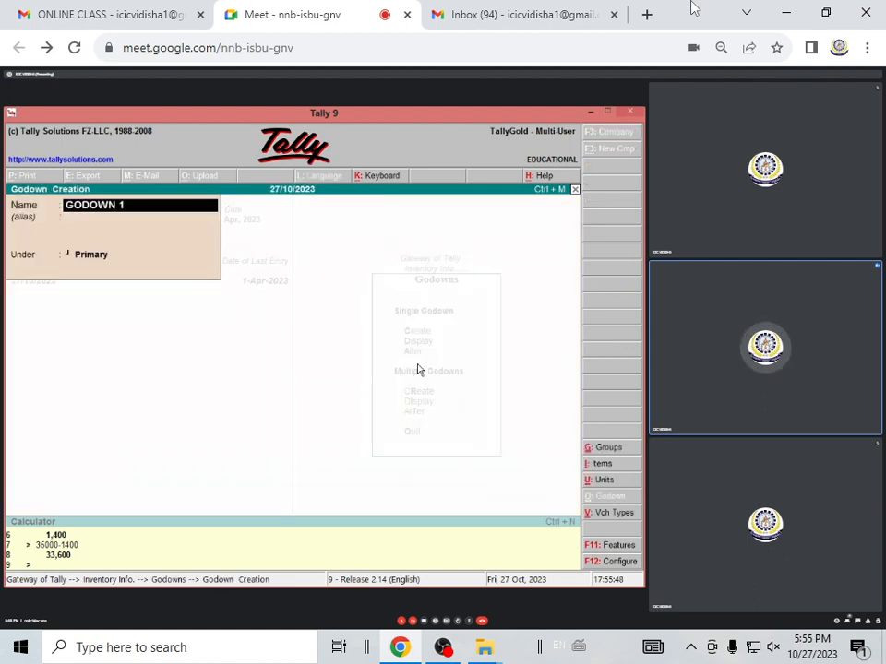
key(Return)
key(Return)
key(Return)
key(Return)
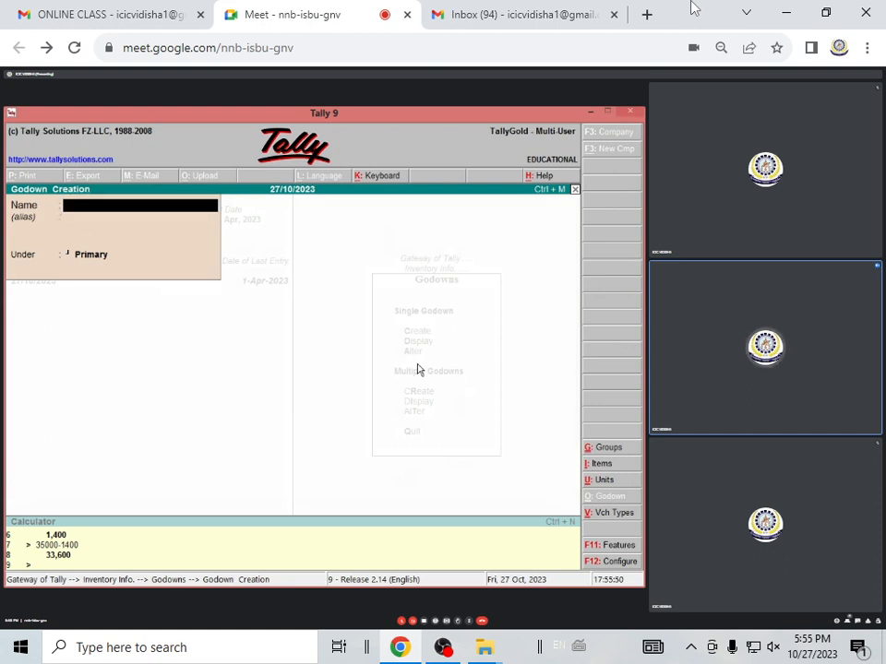
Create a second godown named BANSAL GODOWN under Primary, without an alias
text(BANSAL)
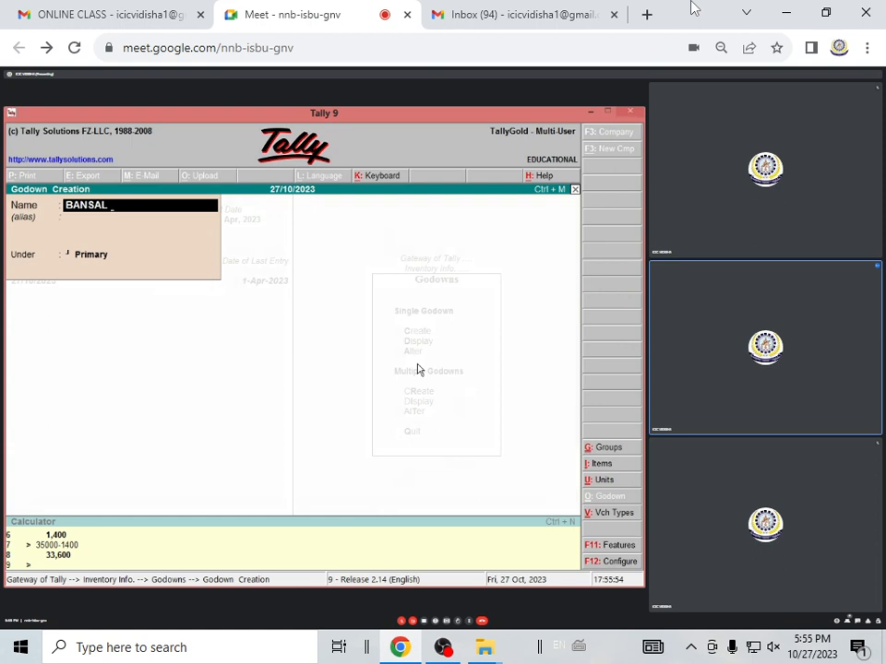
text( GOSO)
key(BackSpace)
key(BackSpace)
text(DOWNN)
key(BackSpace)
key(Return)
key(Return)
key(Return)
key(Return)
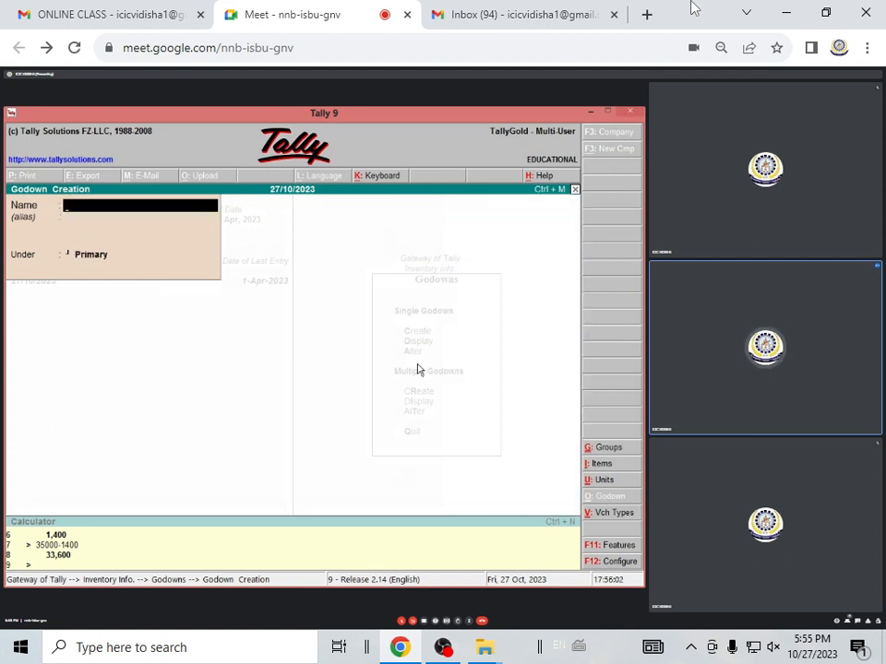
Leave godown creation, return to the Gateway of Tally and open inventory voucher entry
key(Escape)
key(Escape)
key(Escape)
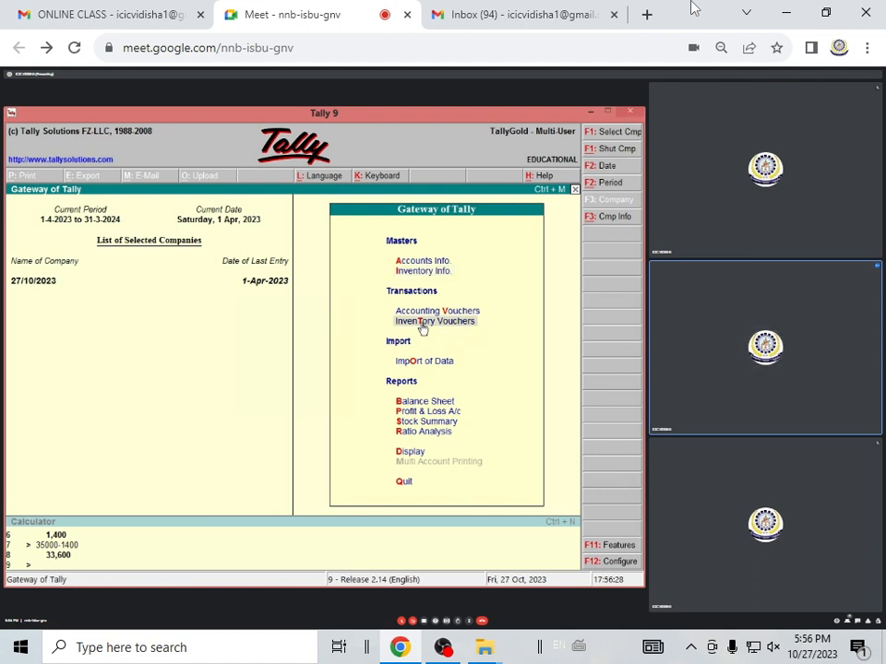
click(425, 321)
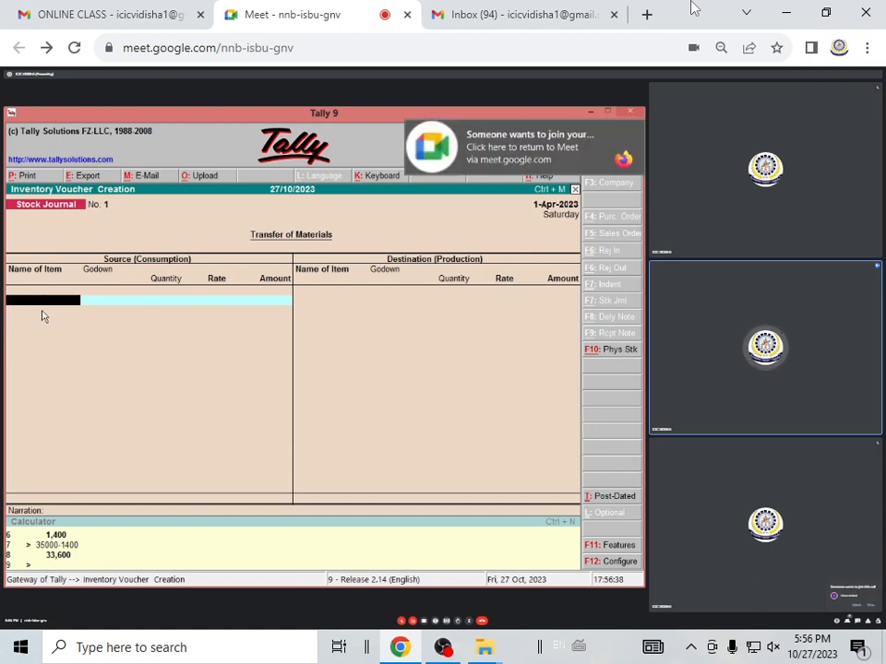
Enter TABLE from Main Location as a source item with a quantity of 2 PCS at 1,800.00 per piece
text(T)
key(Return)
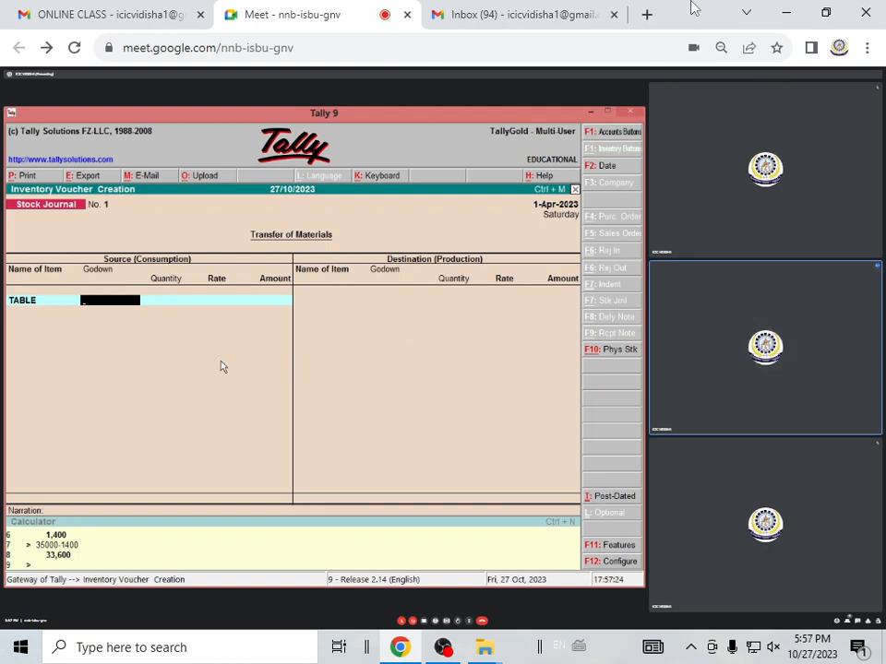
text(M)
key(Return)
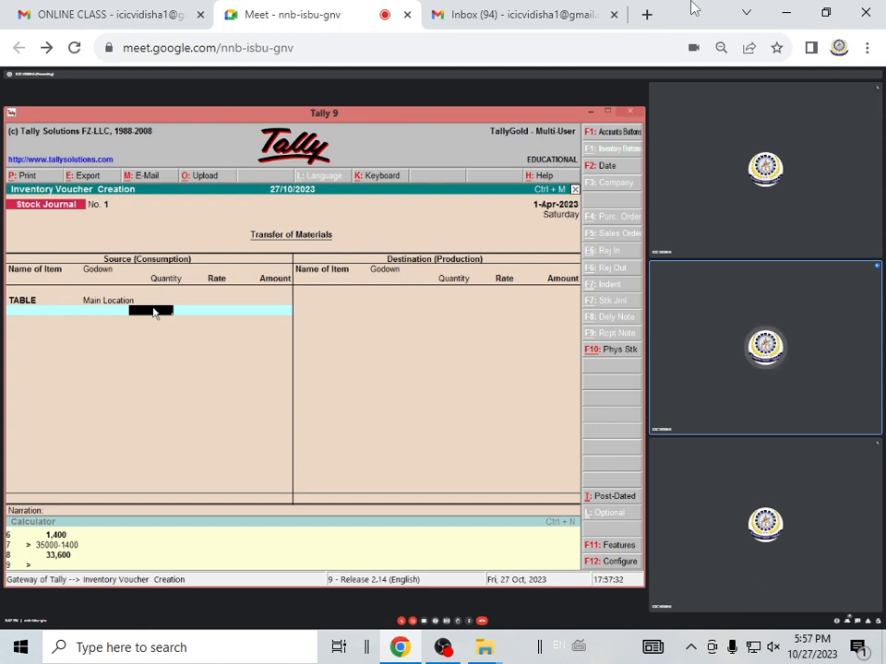
text(2)
key(Return)
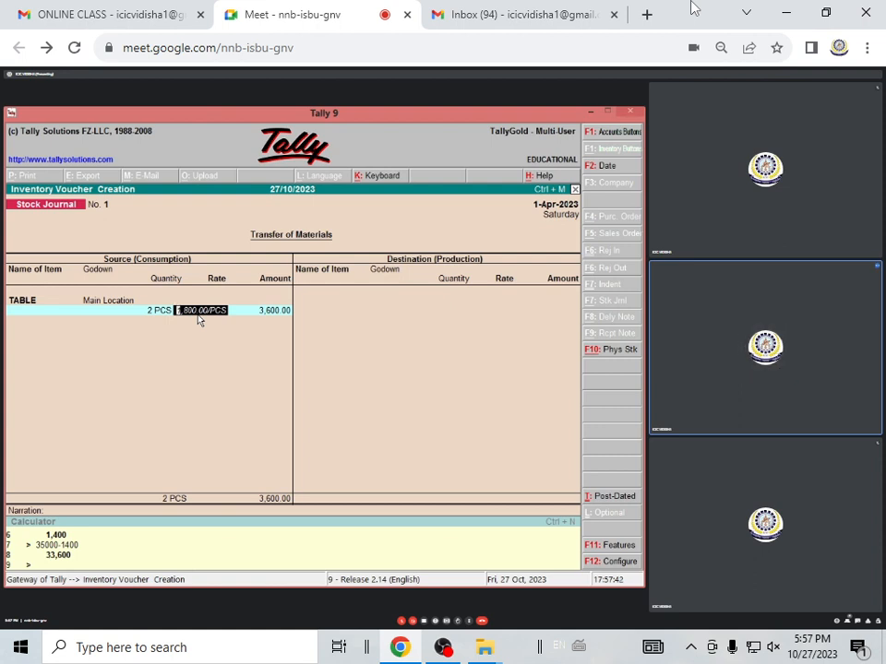
key(Return)
key(Return)
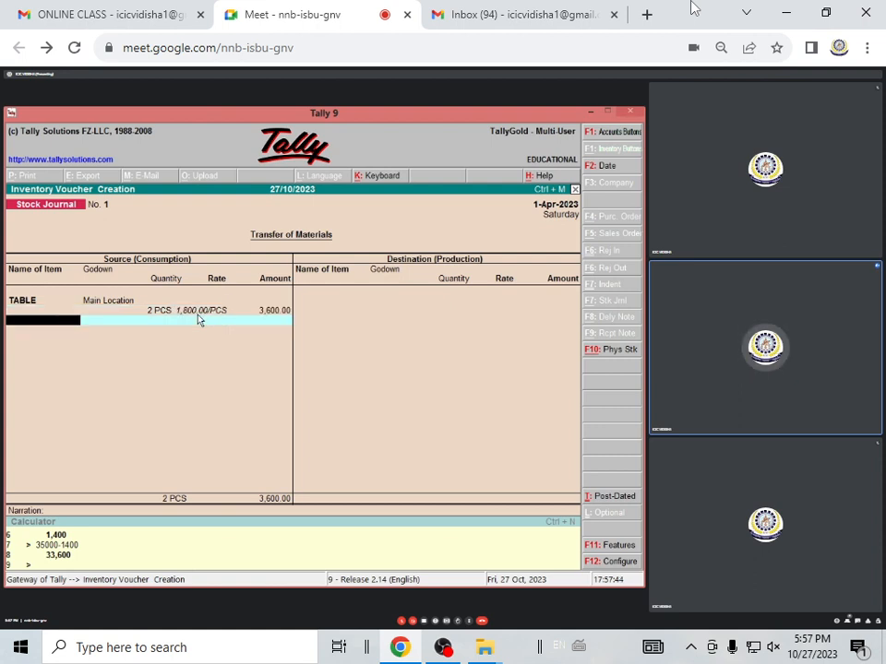
Add SPEAKER from Main Location as a source item with 4 PCS at 2,000.00 per piece, and end the source list
key(Return)
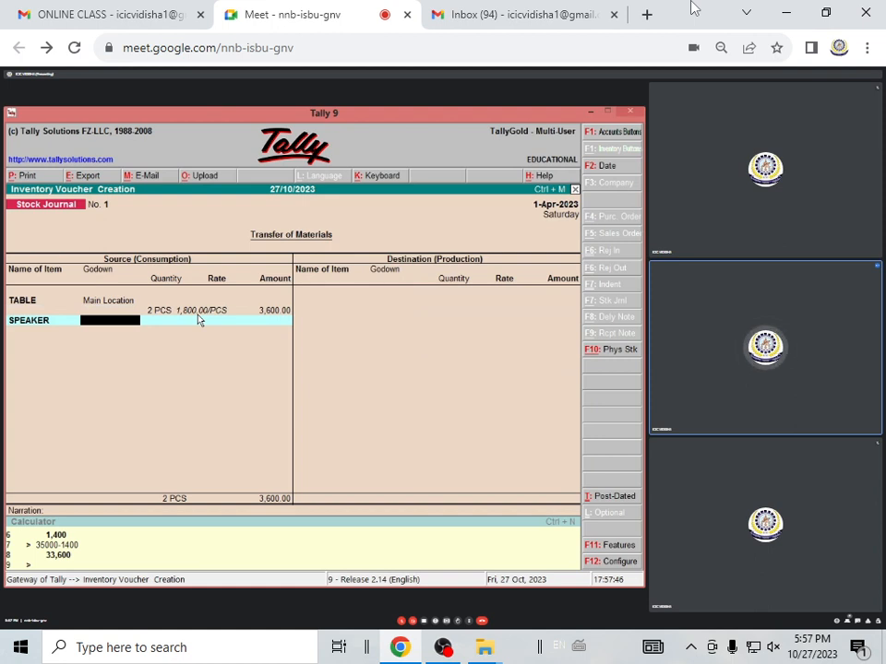
key(Return)
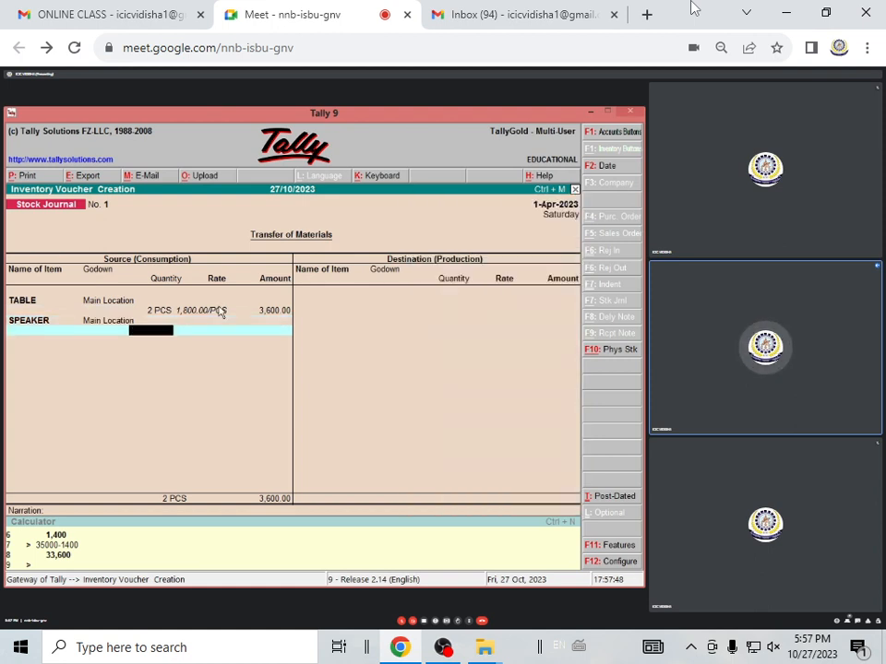
text(4)
key(Return)
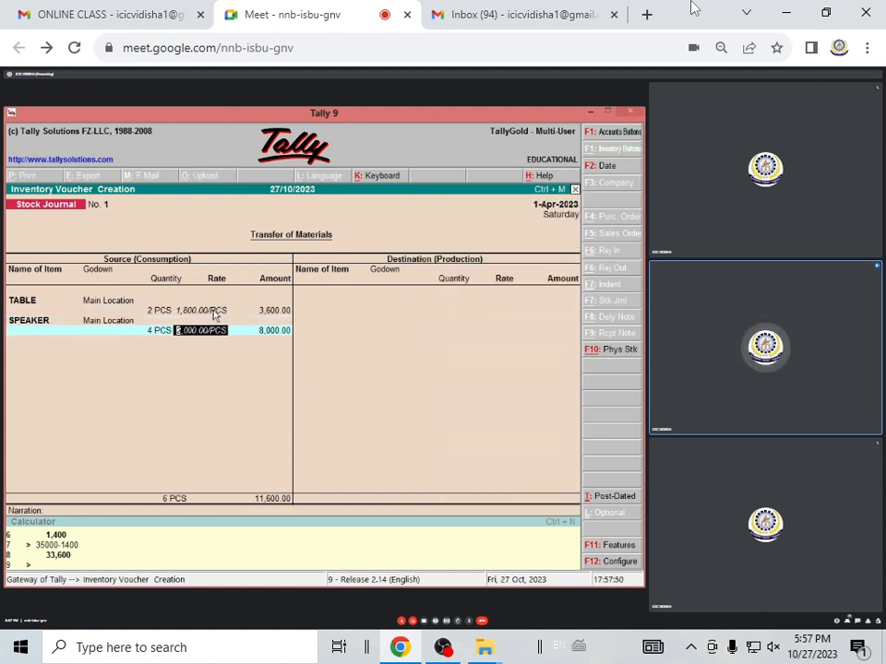
key(Return)
key(Return)
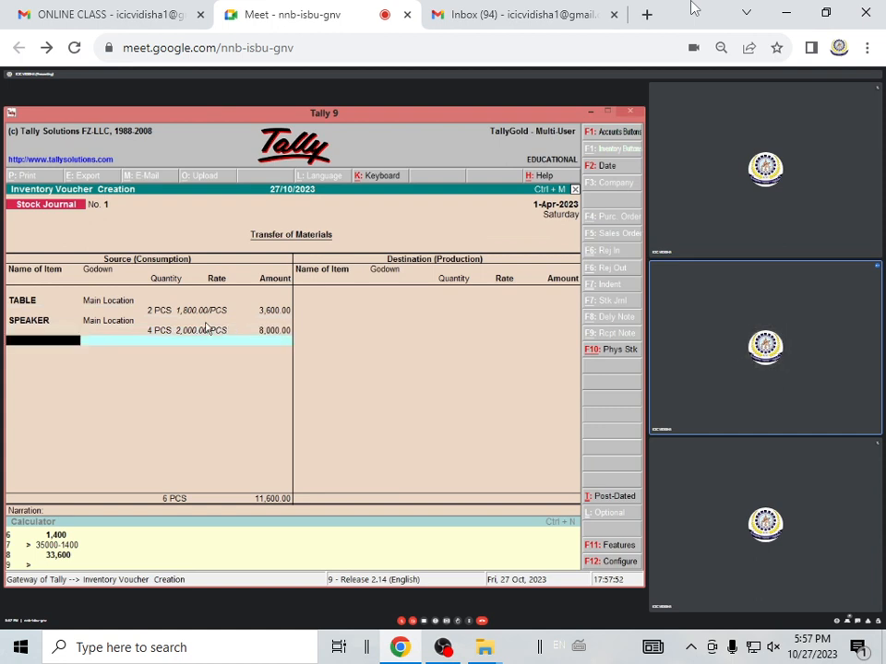
key(Return)
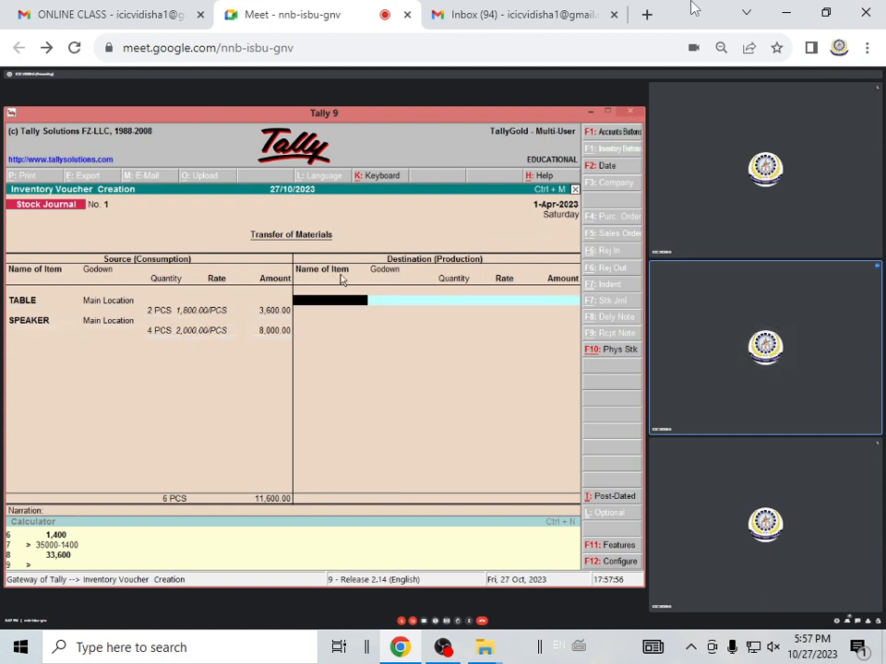
Enter TABLE as a destination item in GODOWN 1 with 2 PCS at 1,800.00 per piece
text(t)
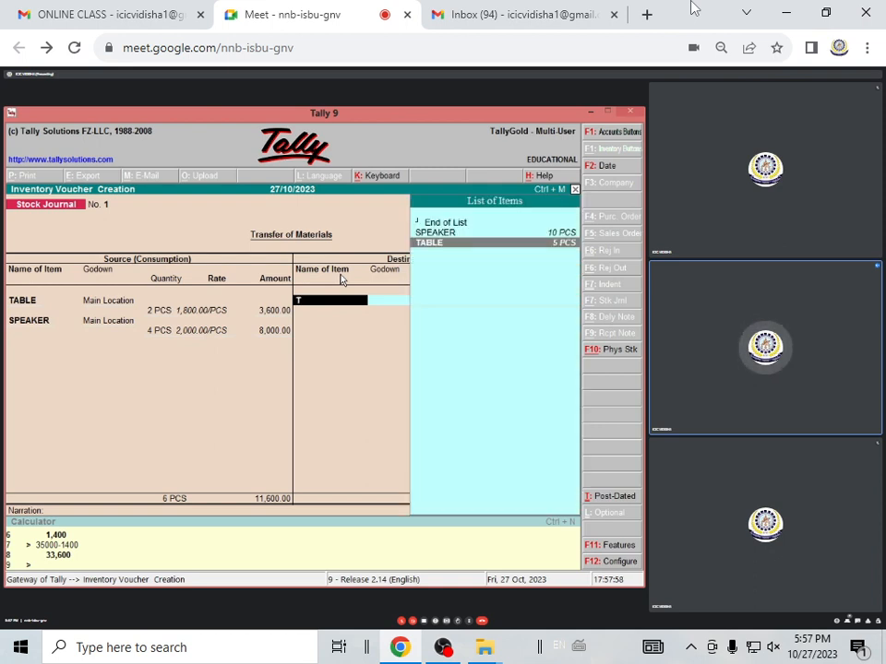
key(Return)
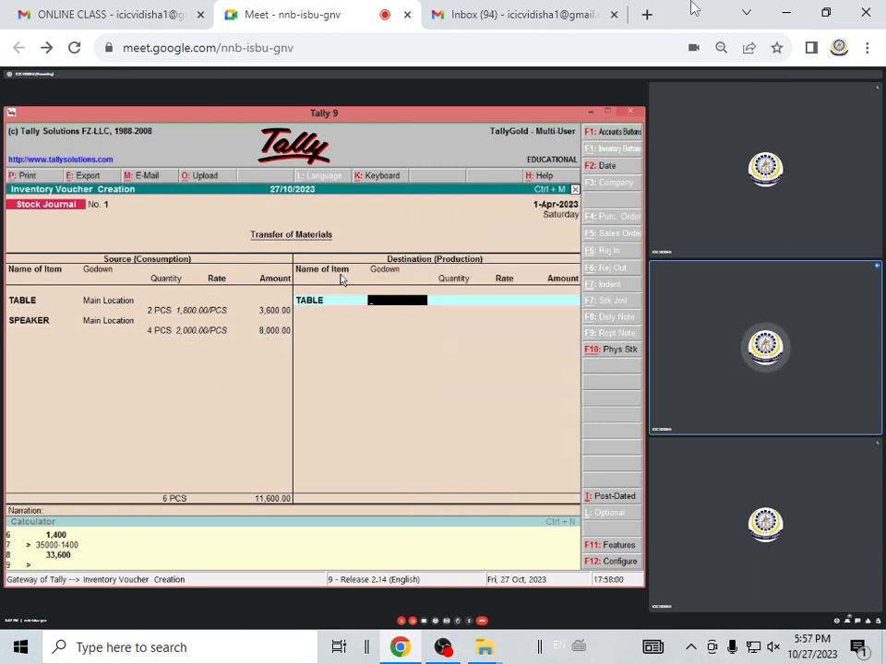
key(Return)
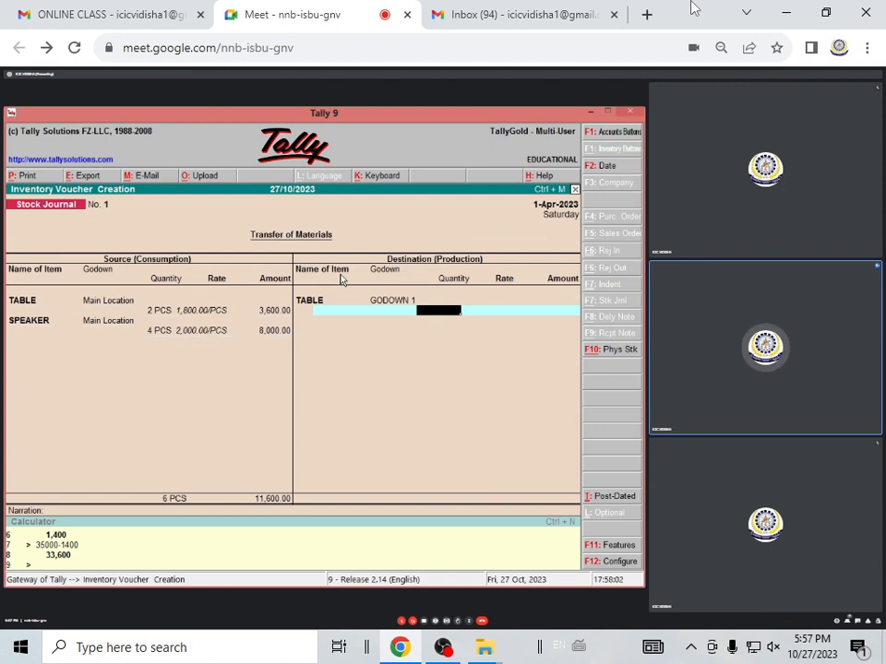
text(2)
key(Return)
key(Return)
key(Return)
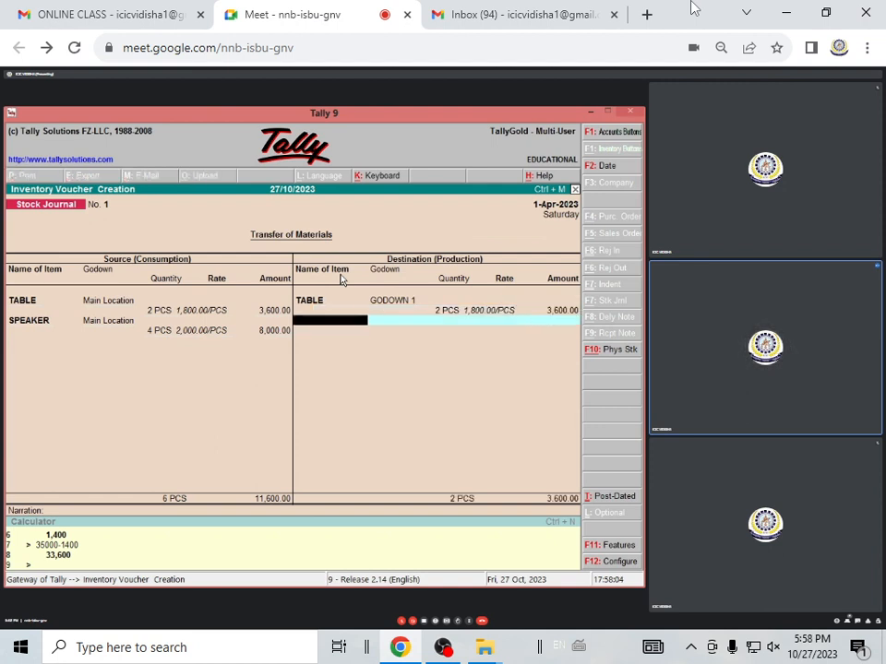
Add SPEAKER as a destination item in BANSAL GODOWN with 4 PCS at 2,000.00 per piece, and end the destination list
text(s)
key(Return)
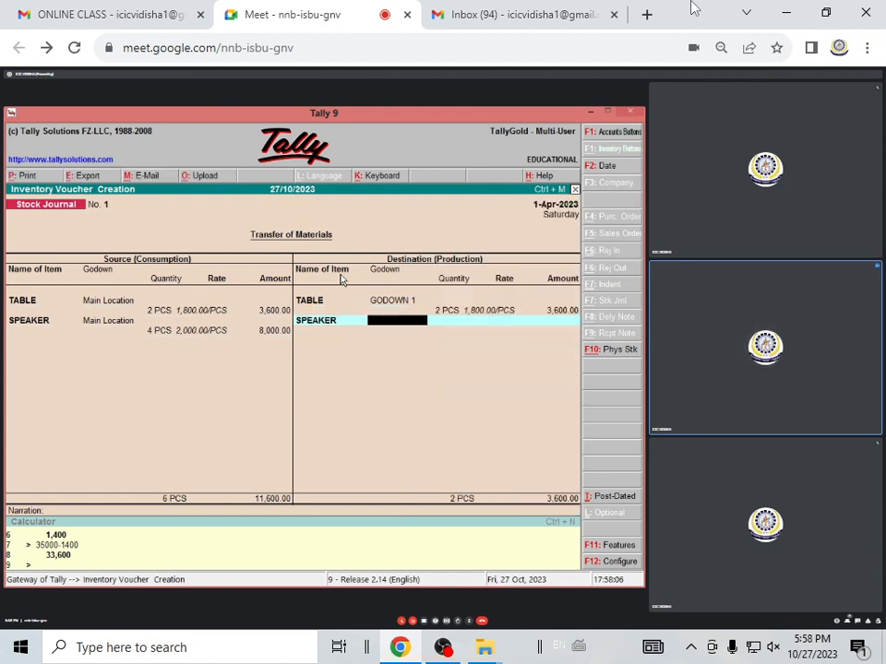
text(b)
key(Return)
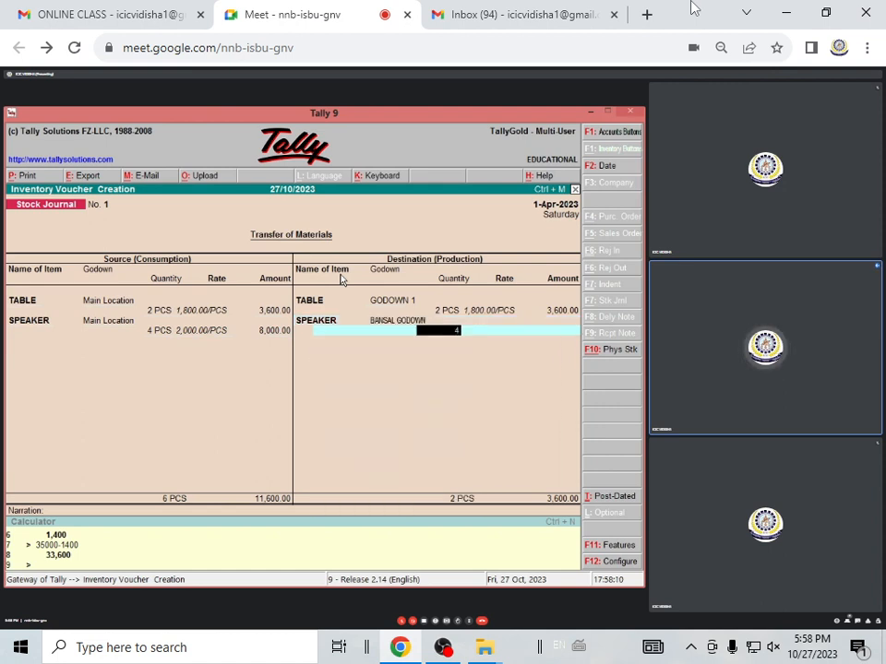
text(4)
key(Return)
key(Return)
Accept the stock journal voucher with a blank narration and return to the Gateway of Tally
key(Return)
key(Return)
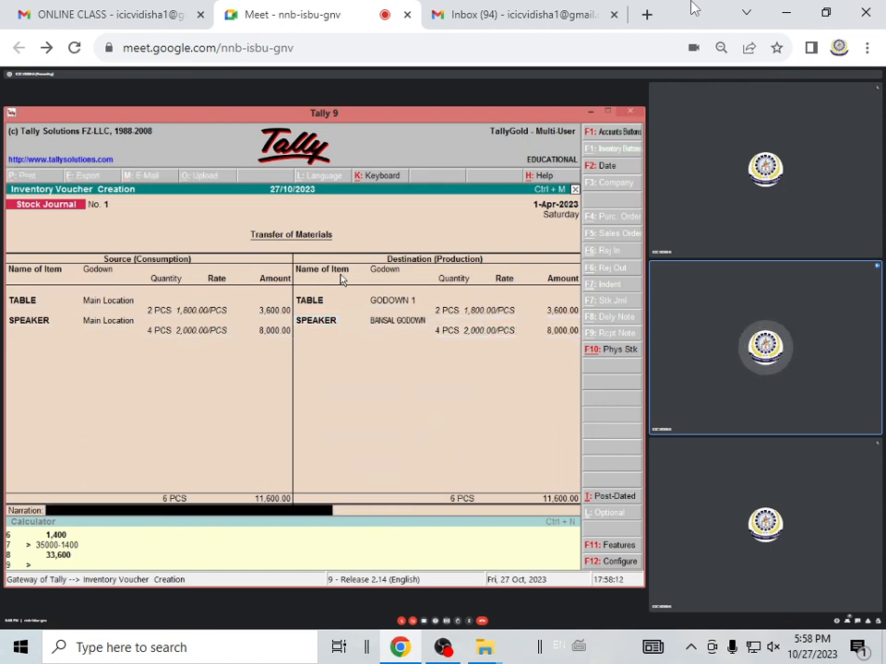
key(Return)
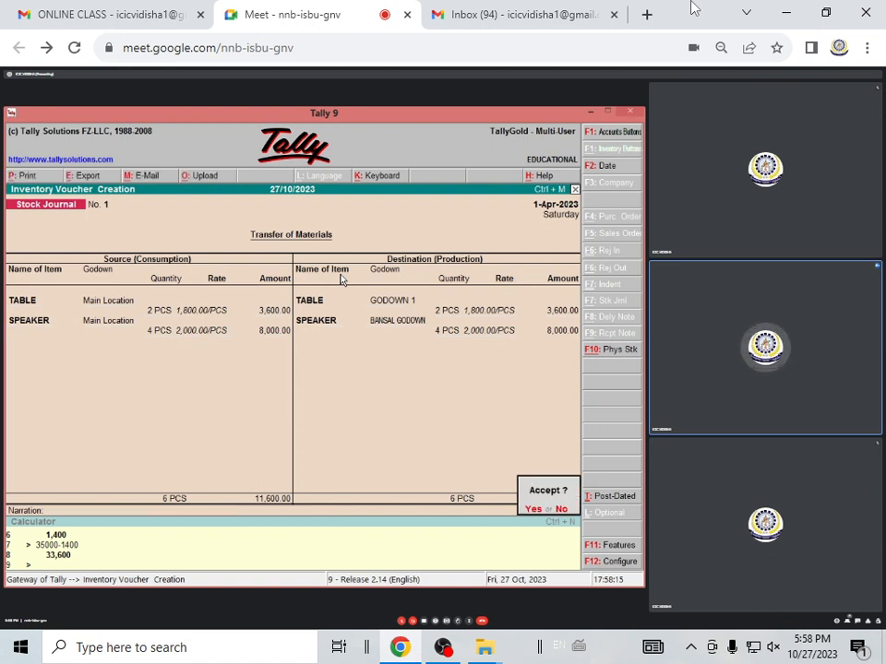
key(Return)
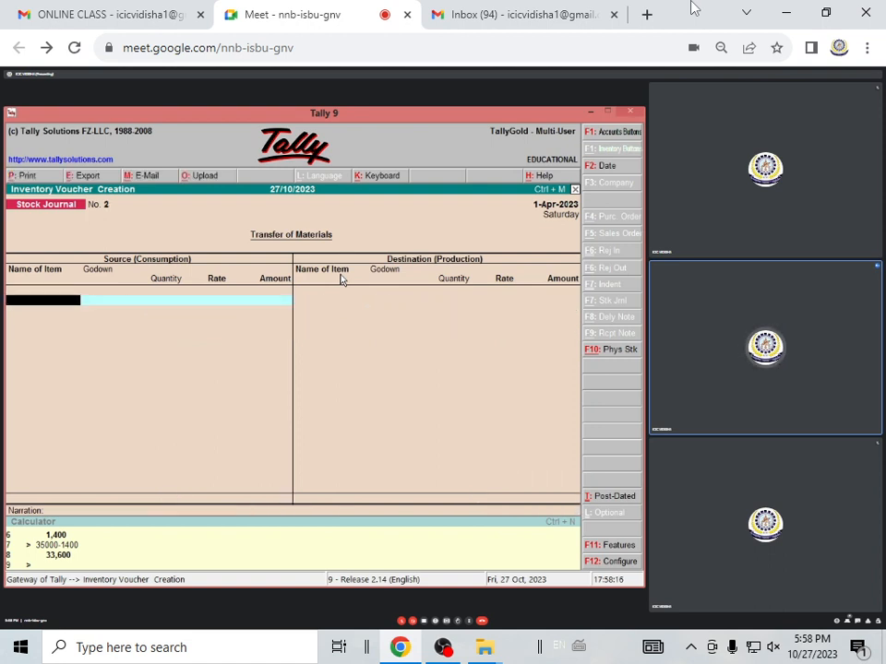
key(y)
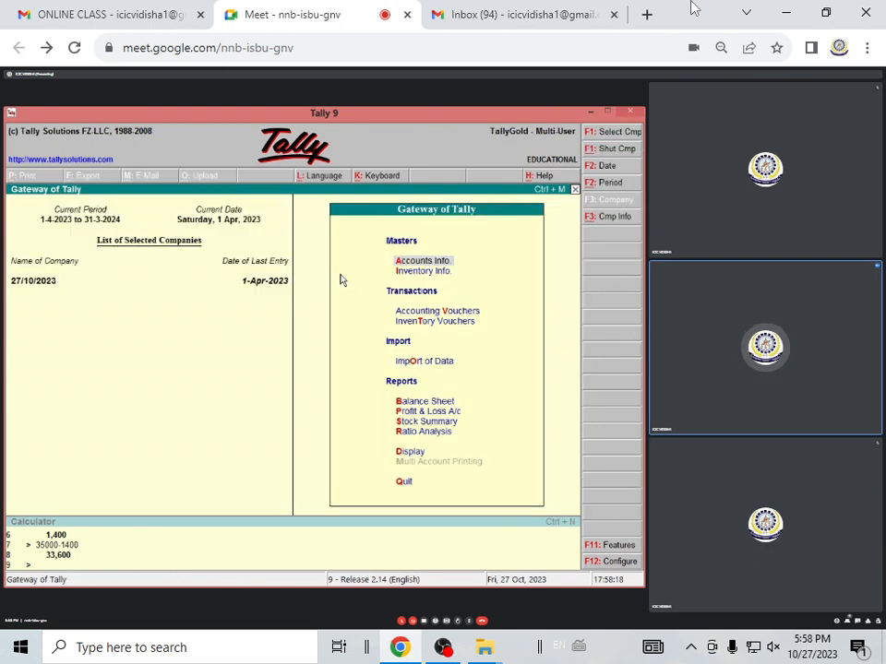
Open the Balance Sheet and examine its Profit & Loss A/c report
key(b)
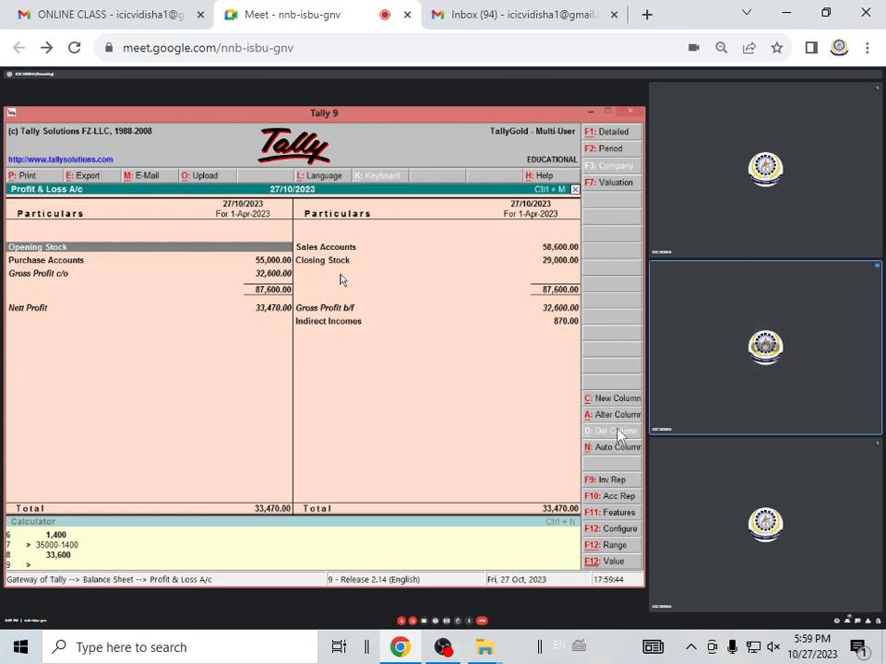
key(alt+Tab)
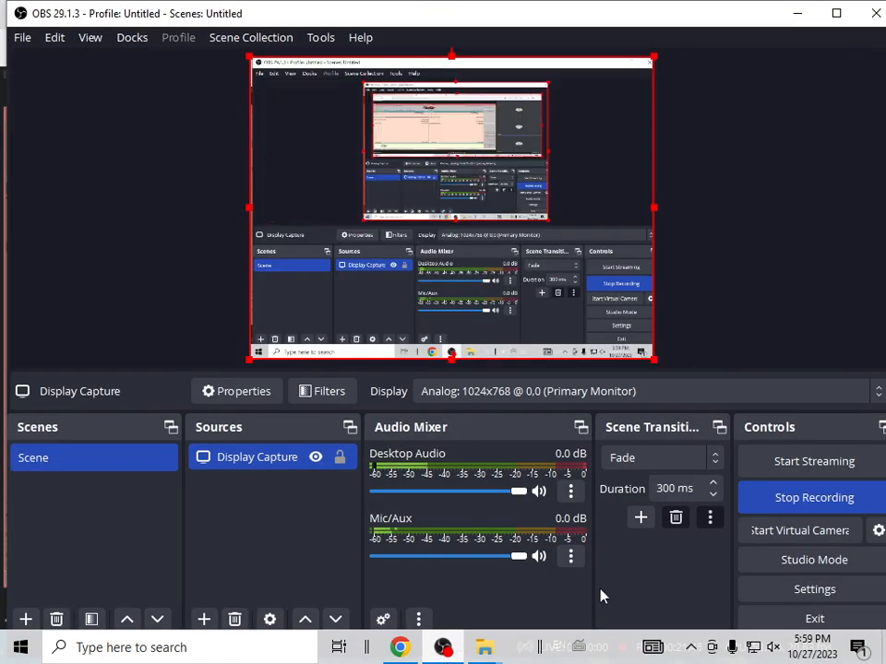